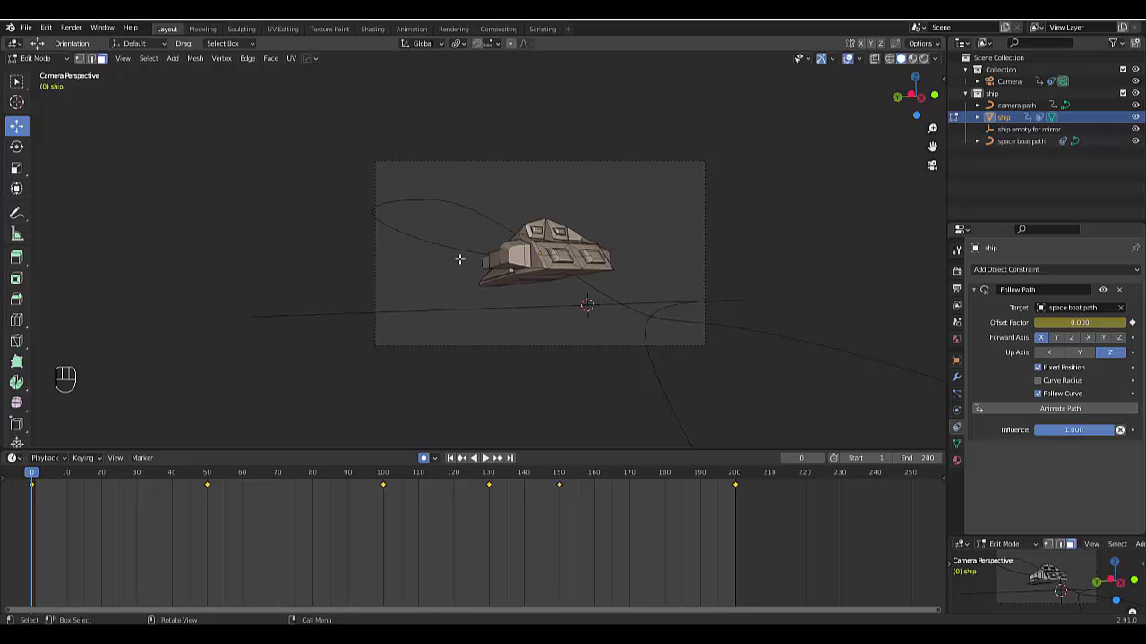
# Play back the finished example where the ship follows its path.
pyautogui.press('space')
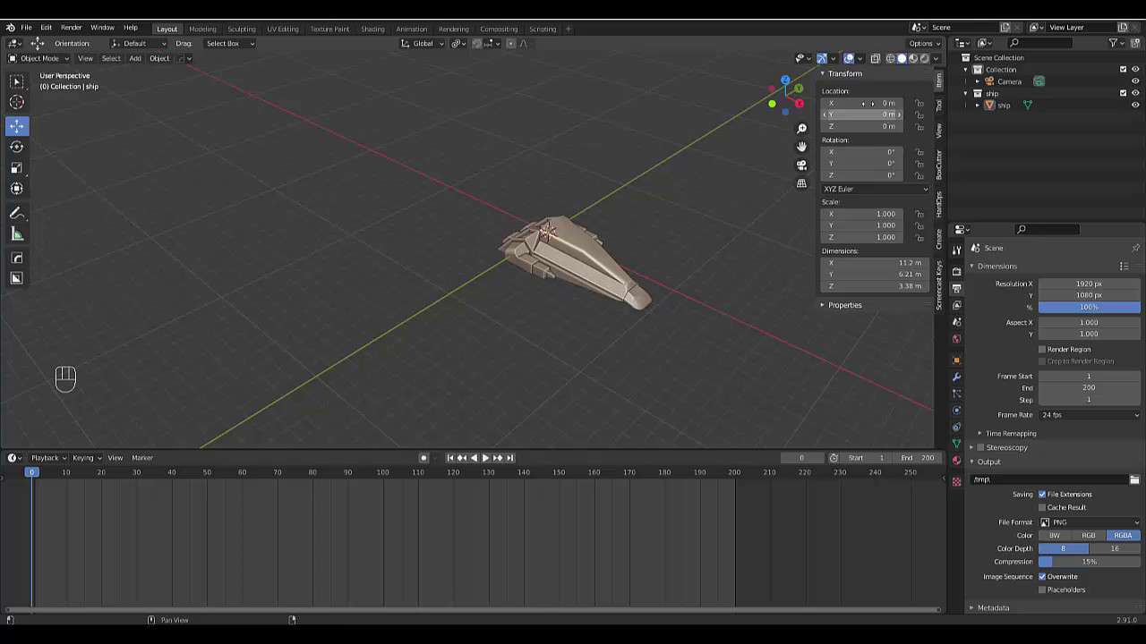
pyautogui.click(1015, 82)
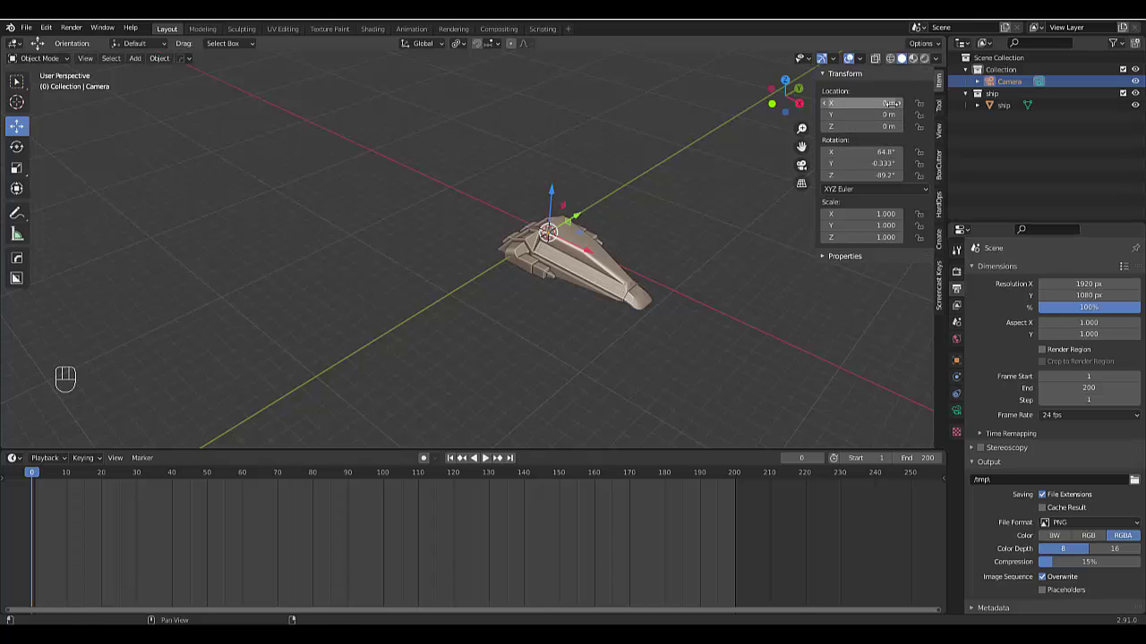
pyautogui.click(1006, 105)
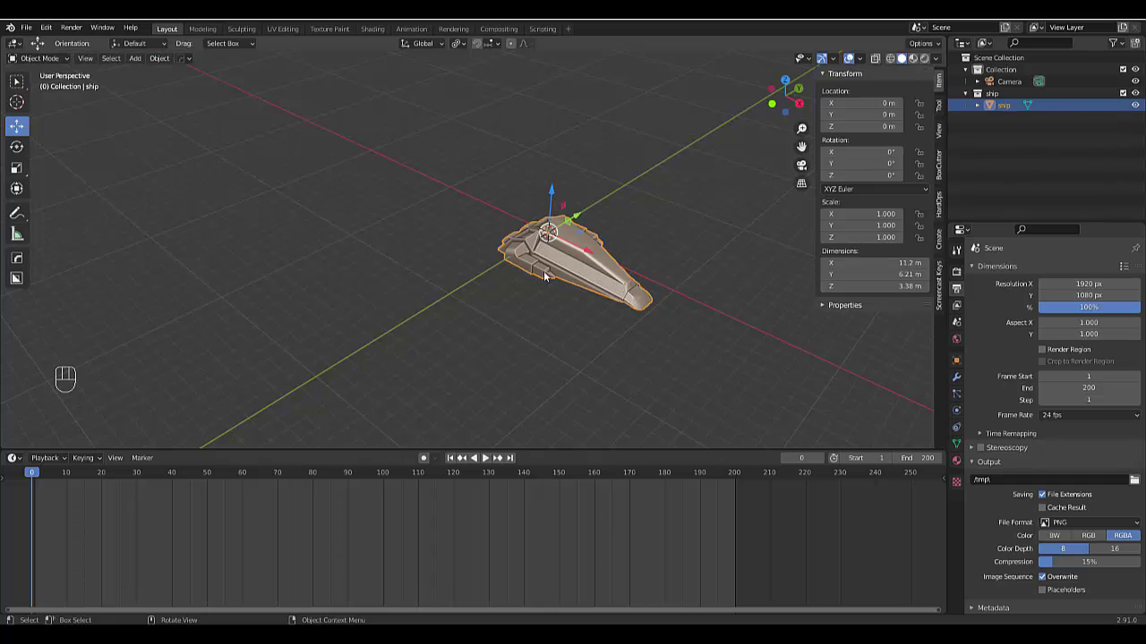
# From top view, deselect the ship and add a 4 m NurbsPath curve at the origin.
pyautogui.press('KP_7')
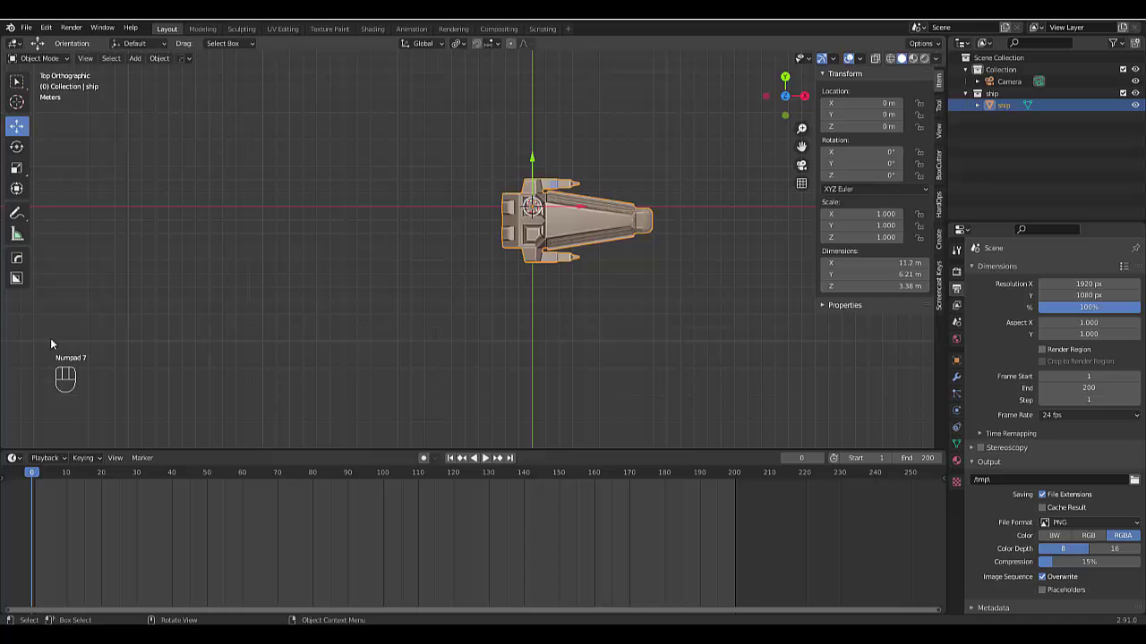
pyautogui.scroll(-4, 502, 292)
pyautogui.click(500, 296)
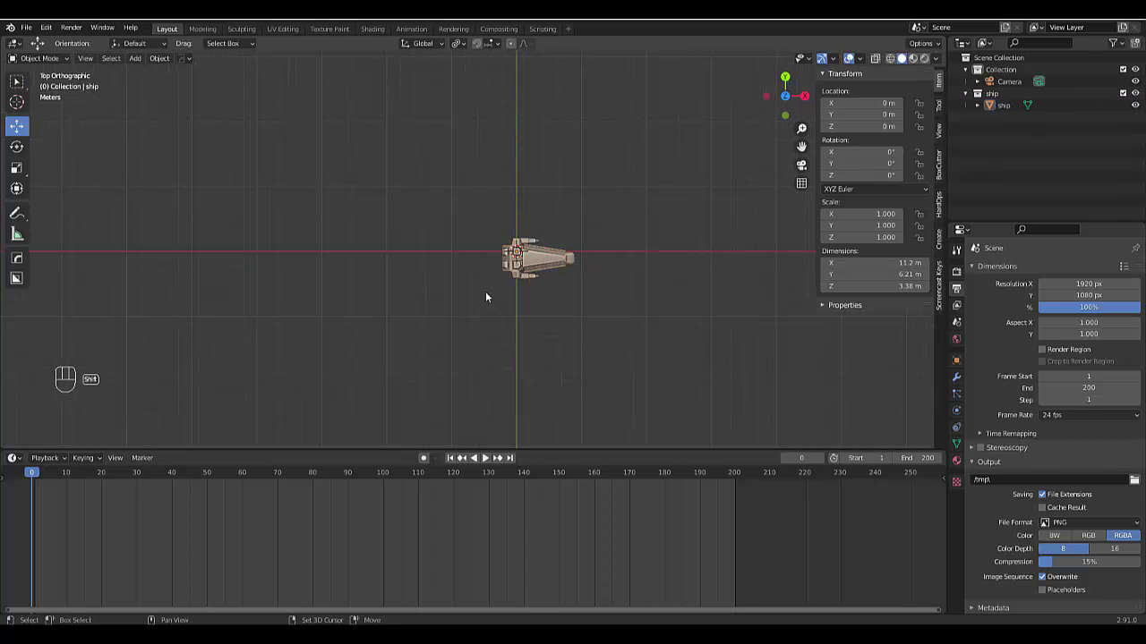
pyautogui.hotkey('shift', 'a')
pyautogui.moveTo(485, 292)
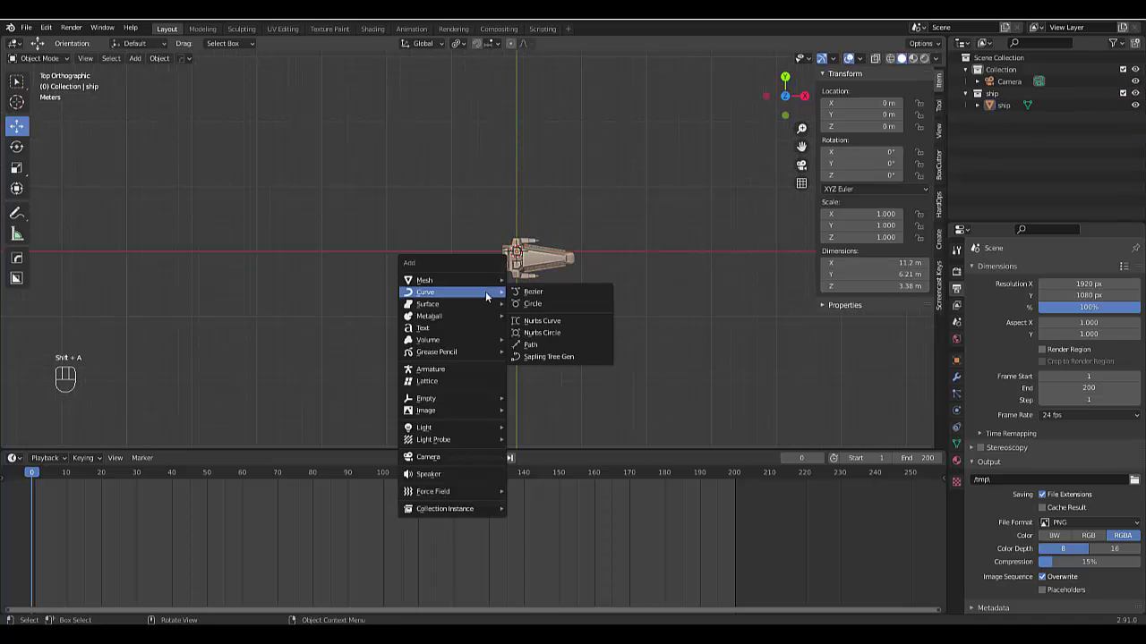
pyautogui.click(582, 344)
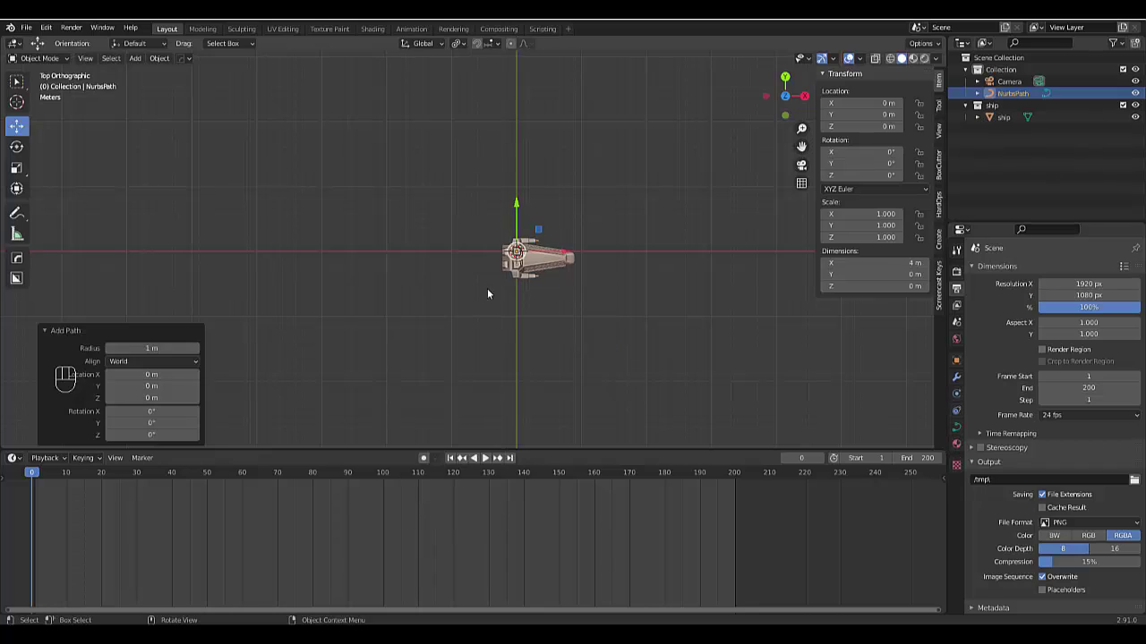
pyautogui.scroll(-2, 492, 292)
pyautogui.scroll(4, 494, 291)
pyautogui.scroll(-1, 358, 299)
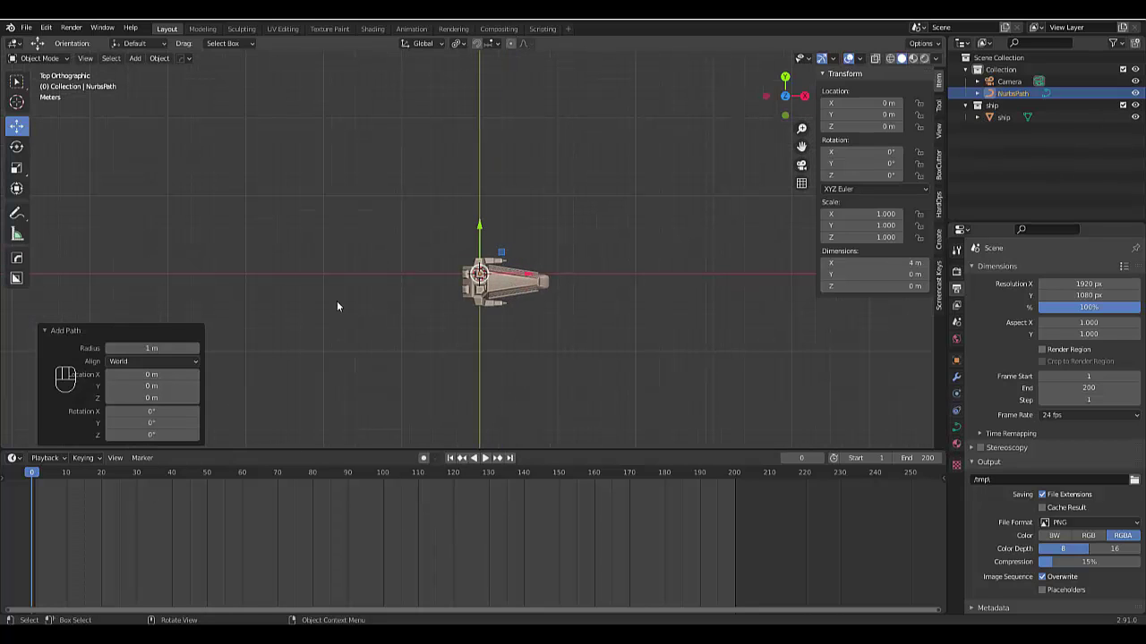
# Rename NurbsPath to 'ship path' and move it into the ship collection.
pyautogui.doubleClick(1015, 95)
pyautogui.write('sh')
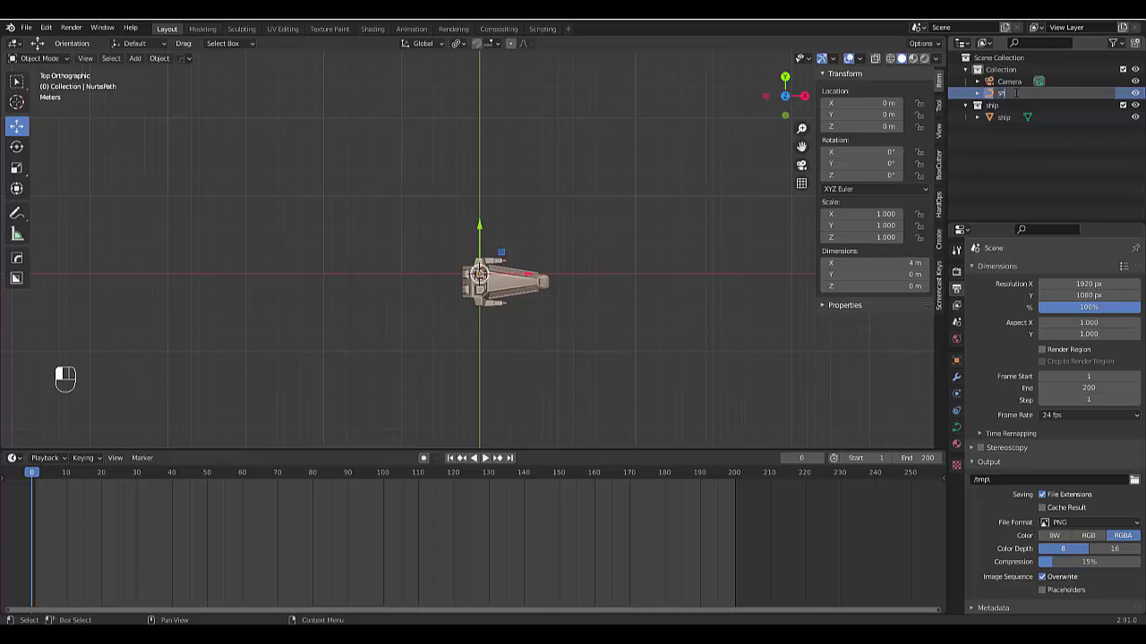
pyautogui.write('ip path')
pyautogui.press('Return')
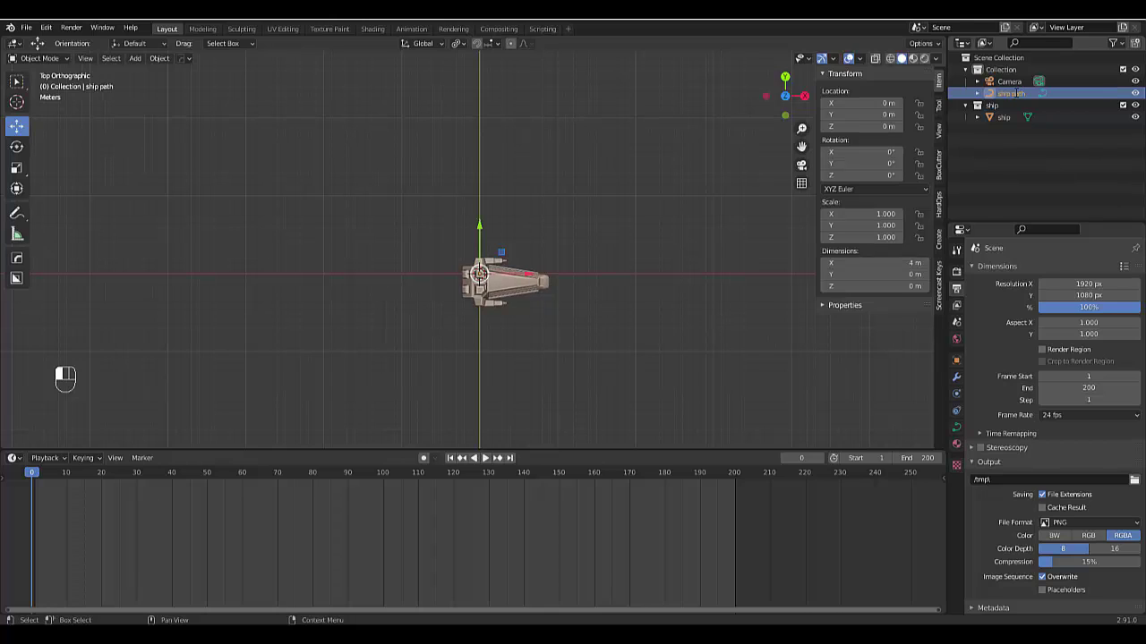
pyautogui.moveTo(1011, 93); pyautogui.dragTo(992, 106)
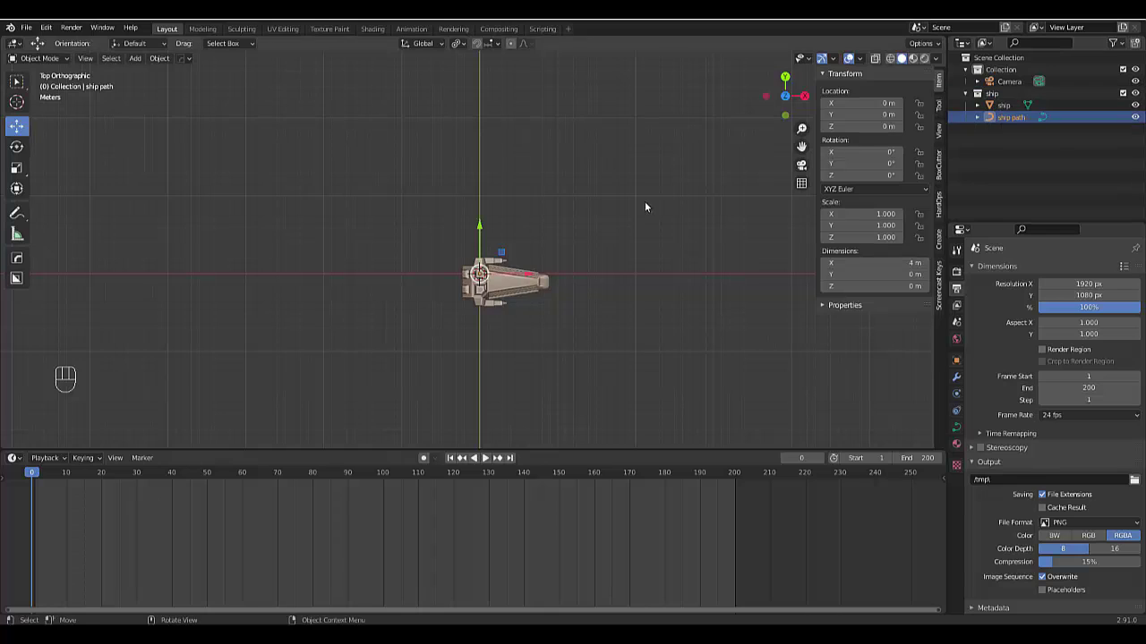
pyautogui.scroll(3, 401, 293)
# Move the path left of the ship to X −28.18 m, Y 5.0512 m, and select its left end in Edit Mode.
pyautogui.press('g')
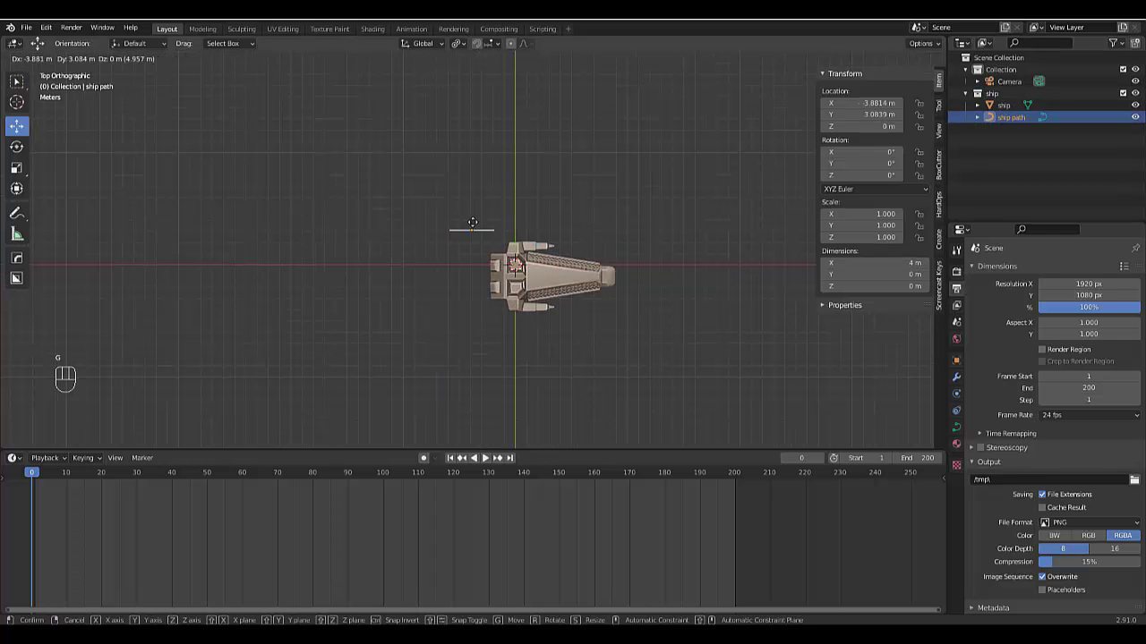
pyautogui.click(199, 201)
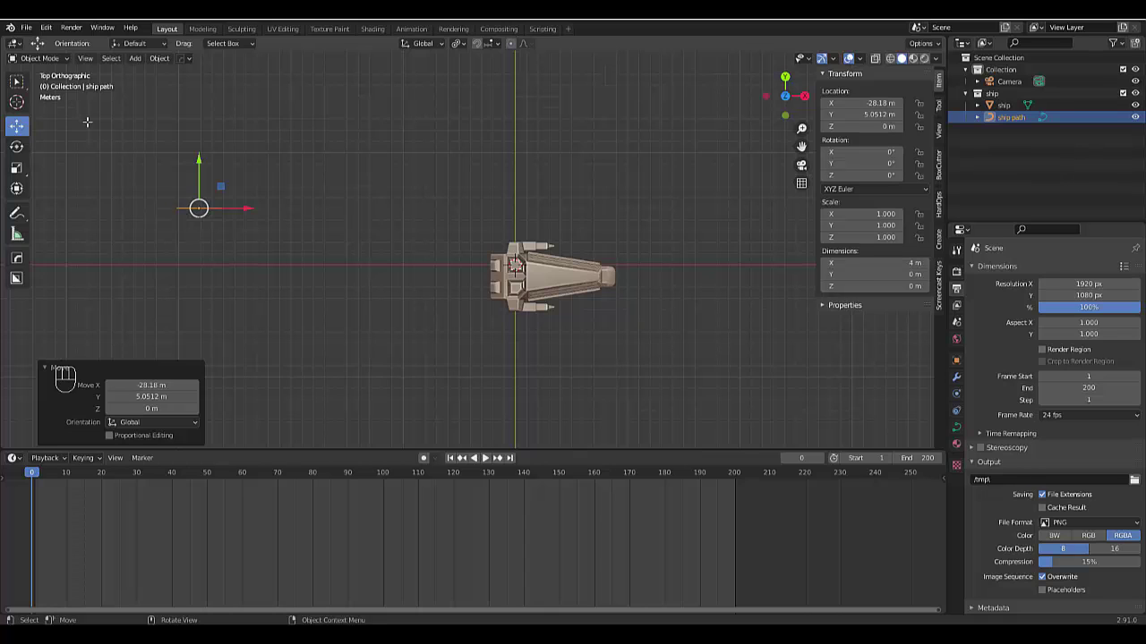
pyautogui.press('Tab')
pyautogui.scroll(1, 178, 198)
pyautogui.moveTo(180, 197); pyautogui.dragTo(261, 251)
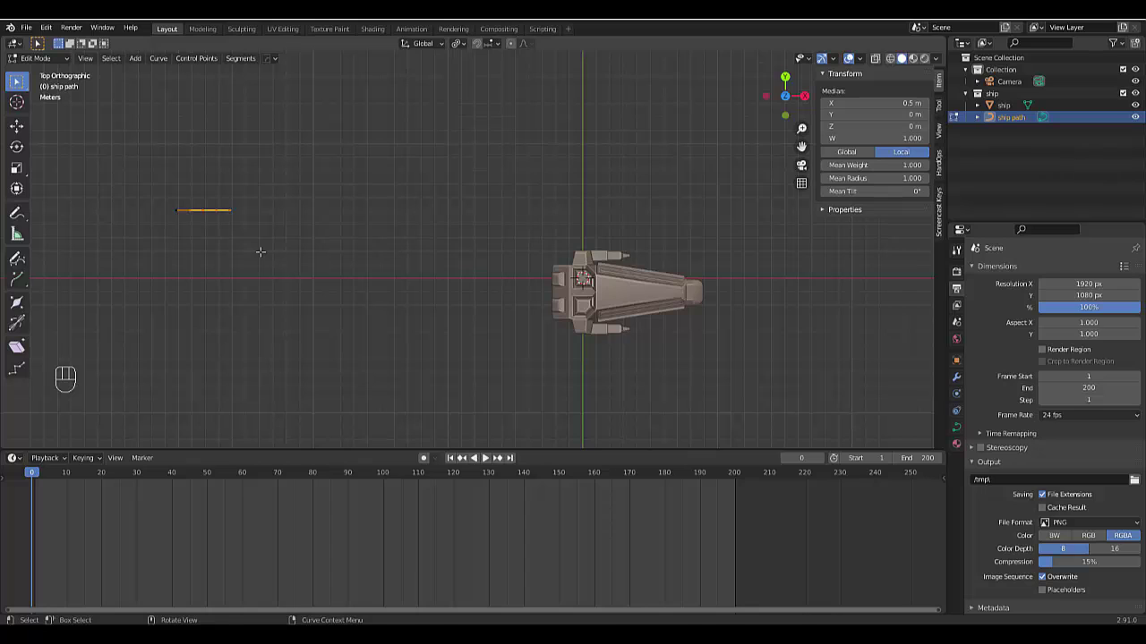
# Reposition the path's end points so the curve zigzags and arches up above the ship.
pyautogui.press('g')
pyautogui.click(382, 133)
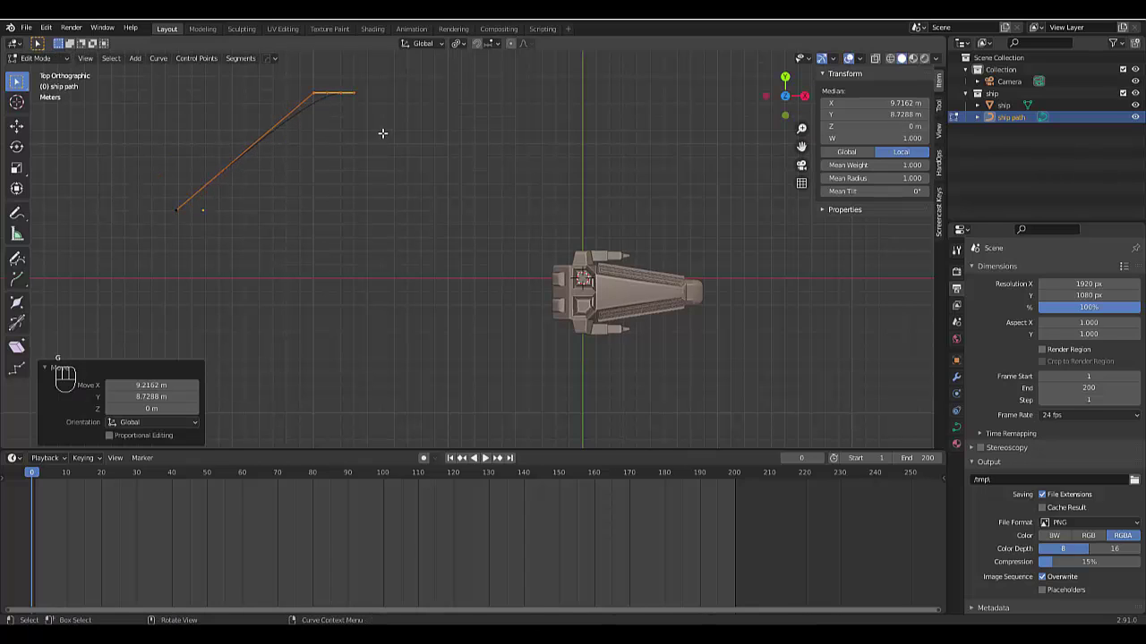
pyautogui.click(319, 90)
pyautogui.press('g')
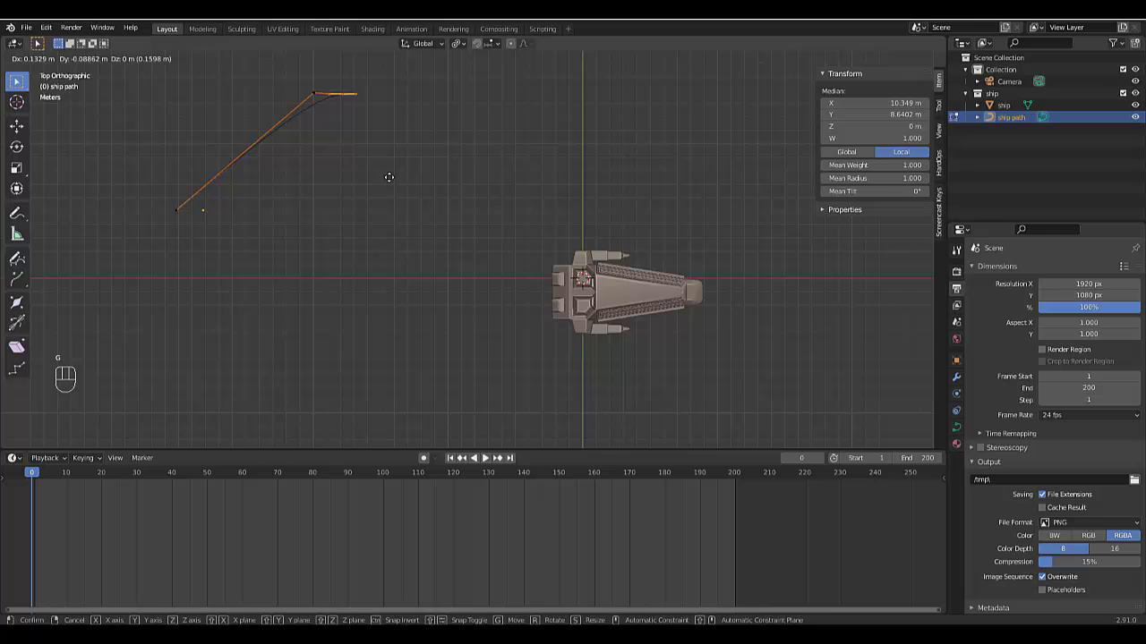
pyautogui.click(390, 415)
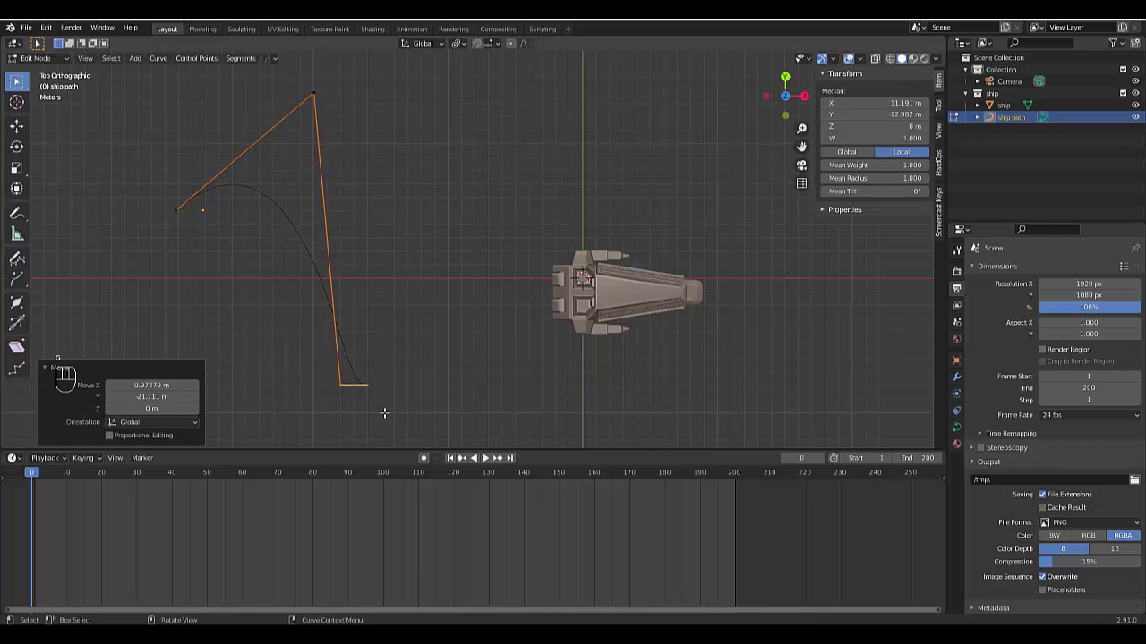
pyautogui.moveTo(346, 361); pyautogui.dragTo(426, 404)
pyautogui.press('g')
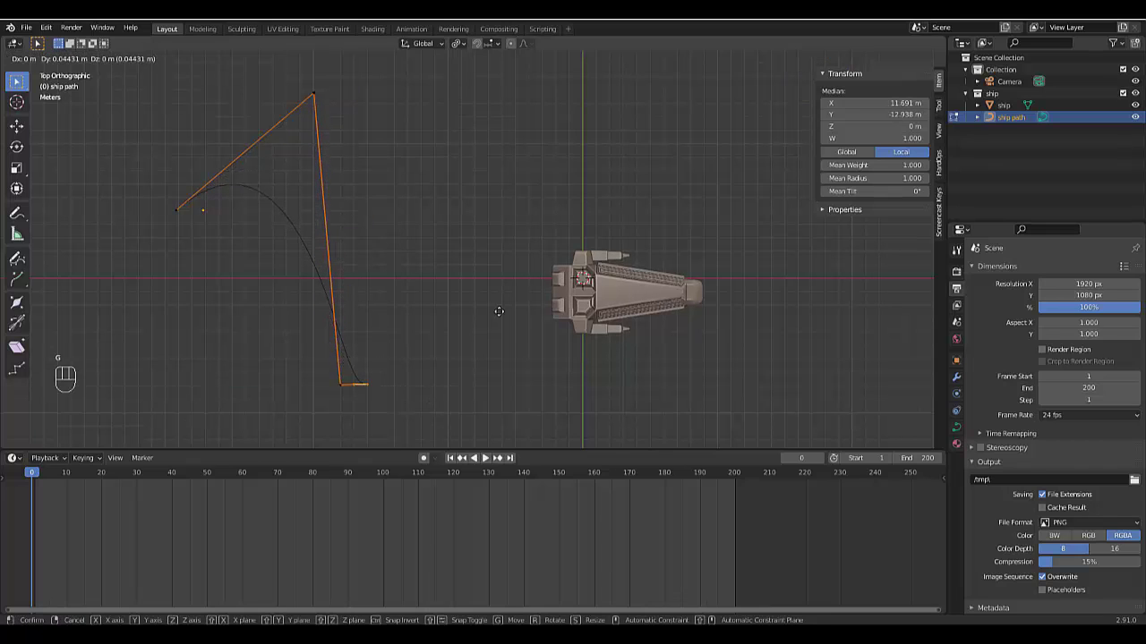
pyautogui.click(610, 94)
pyautogui.scroll(3, 567, 102)
pyautogui.scroll(-4, 567, 102)
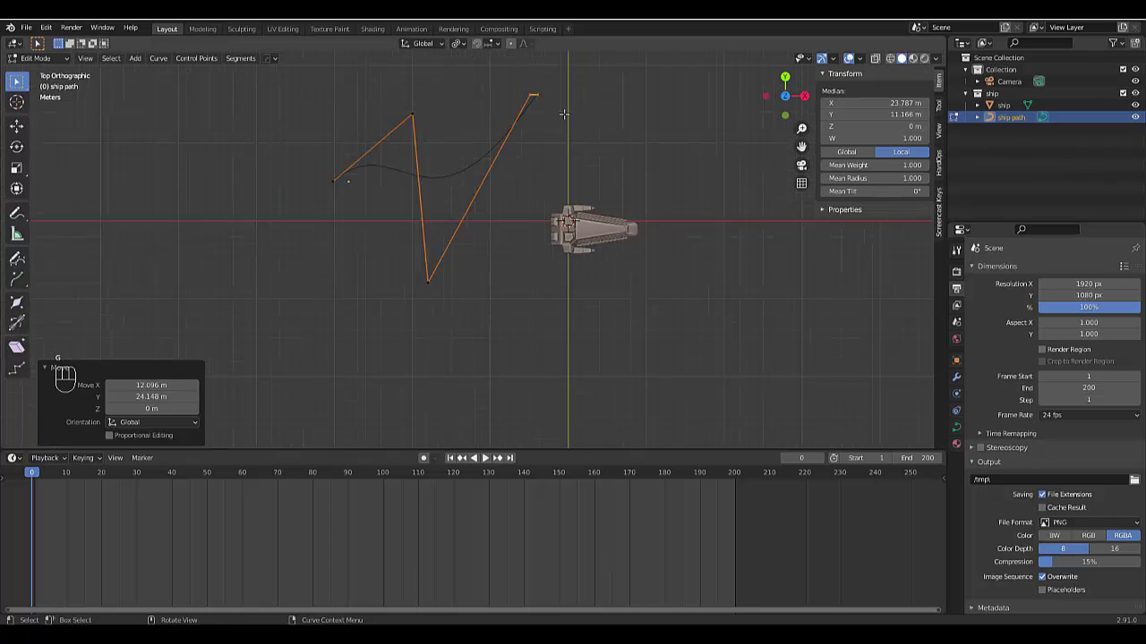
# Extrude three new points sweeping down around the ship's right side, then select the last two.
pyautogui.press('e')
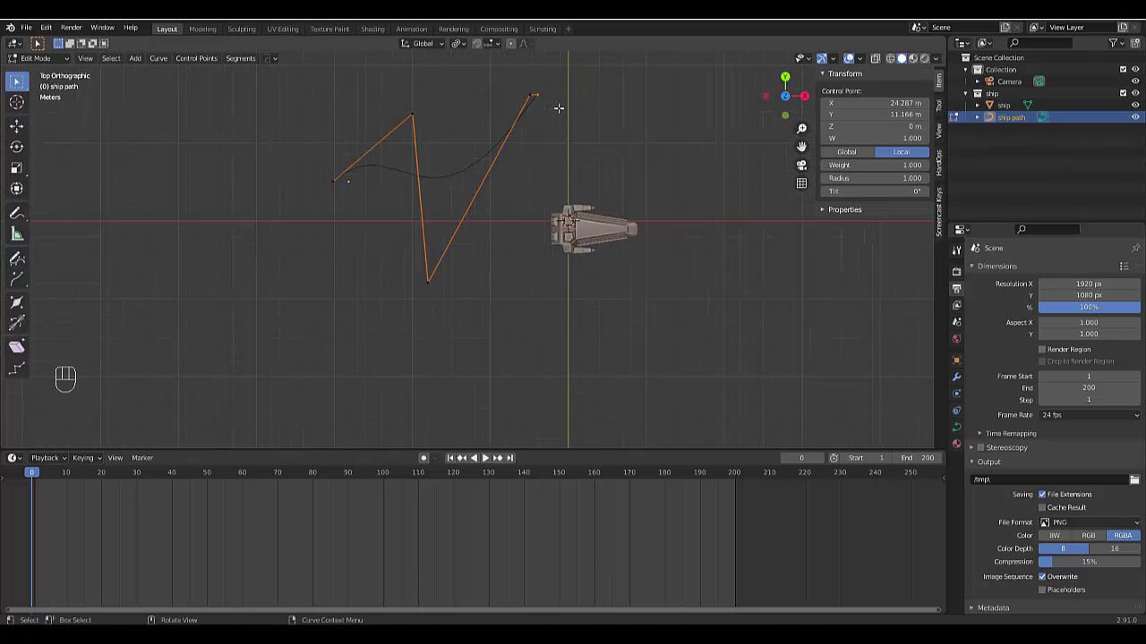
pyautogui.click(729, 143)
pyautogui.moveTo(697, 89); pyautogui.dragTo(711, 129)
pyautogui.press('e')
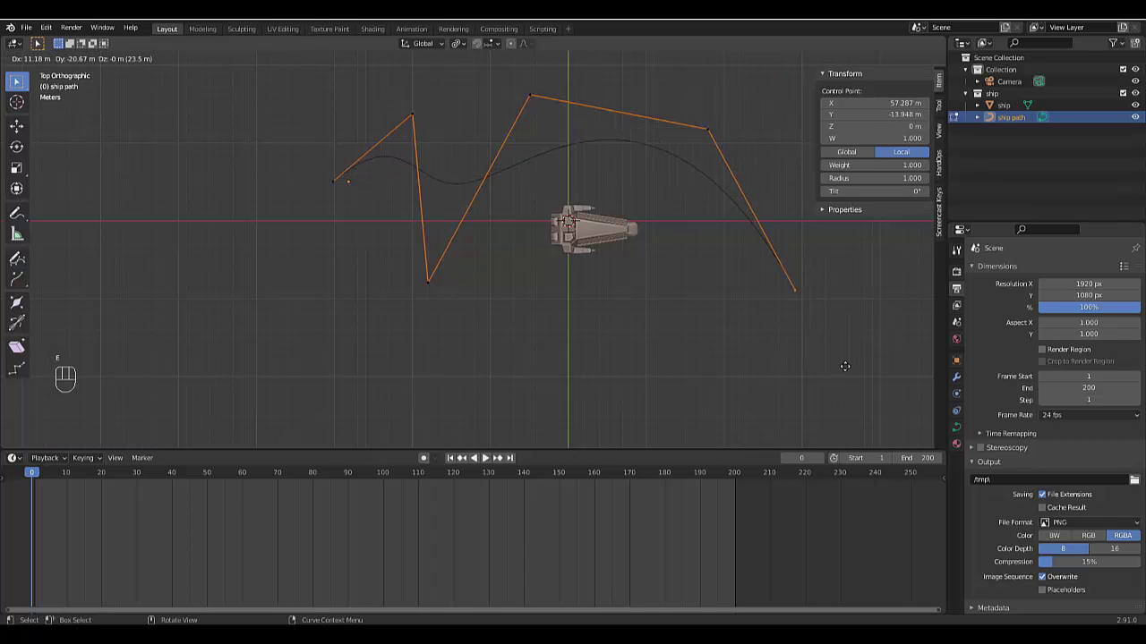
pyautogui.click(840, 366)
pyautogui.press('e')
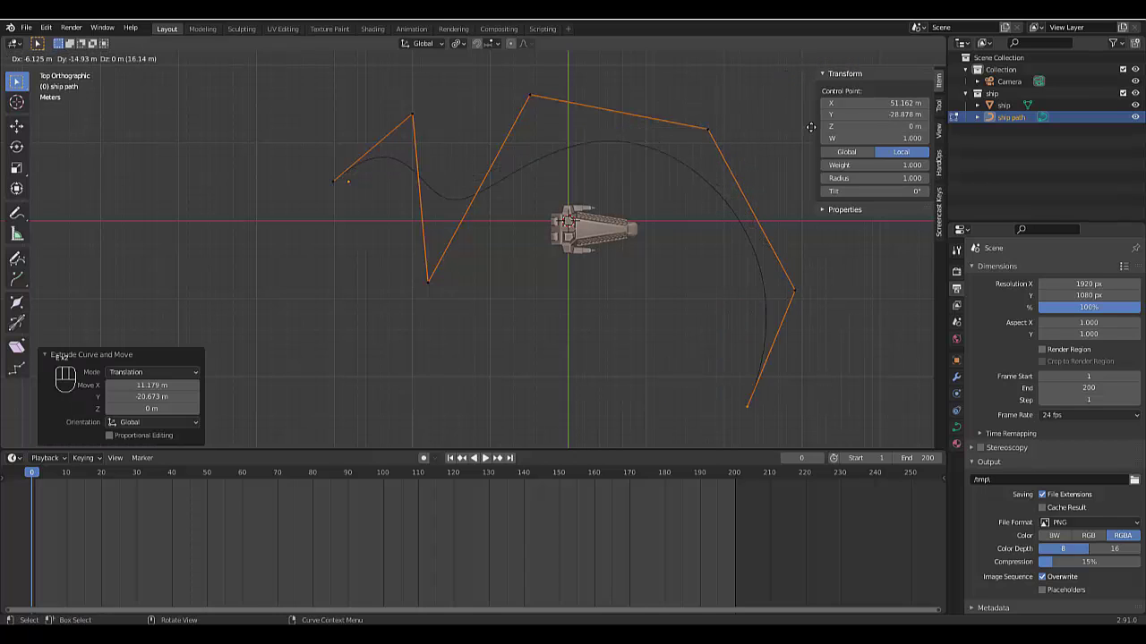
pyautogui.click(649, 155)
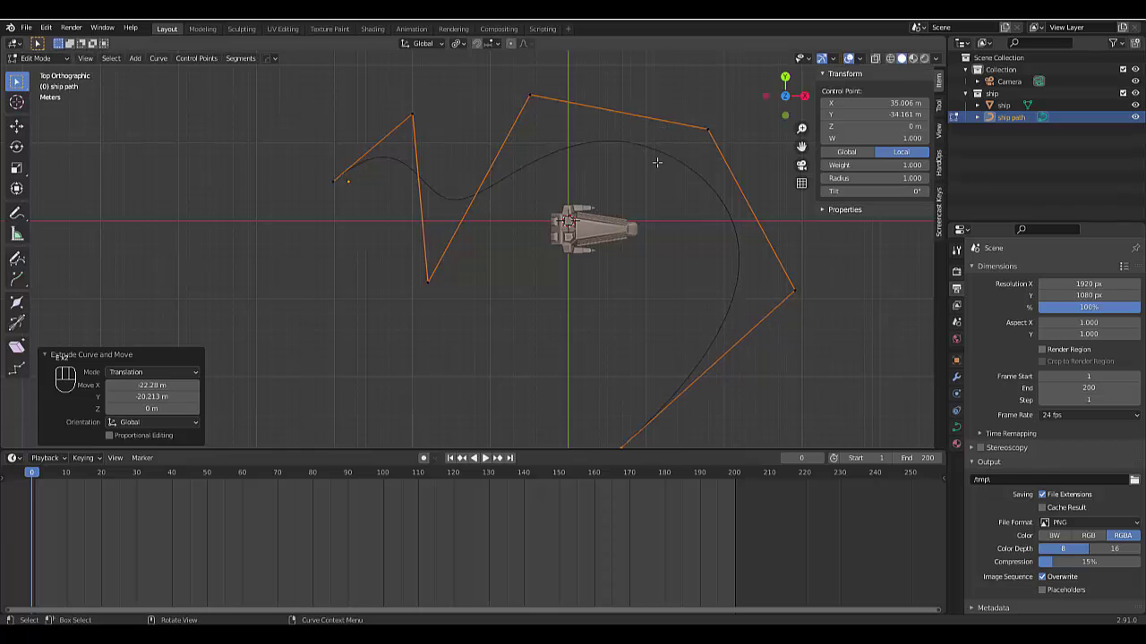
pyautogui.scroll(-4, 660, 159)
pyautogui.scroll(3, 695, 370)
pyautogui.moveTo(555, 134); pyautogui.dragTo(743, 321)
pyautogui.scroll(2, 704, 206)
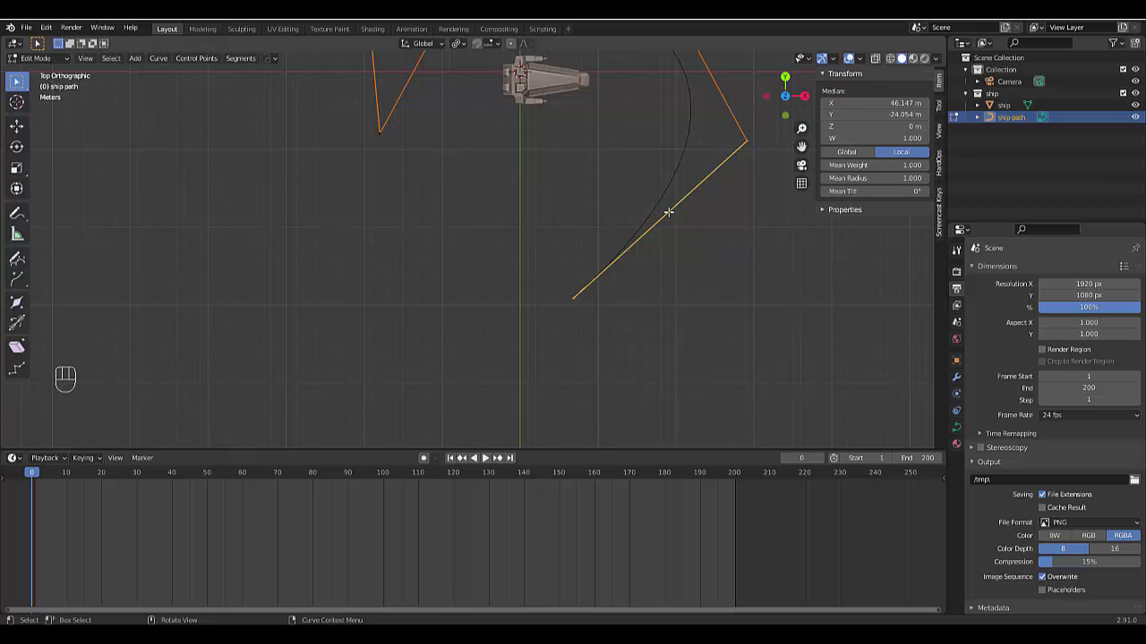
# Subdivide the segment between the path's last two points several times.
pyautogui.rightClick(667, 212)
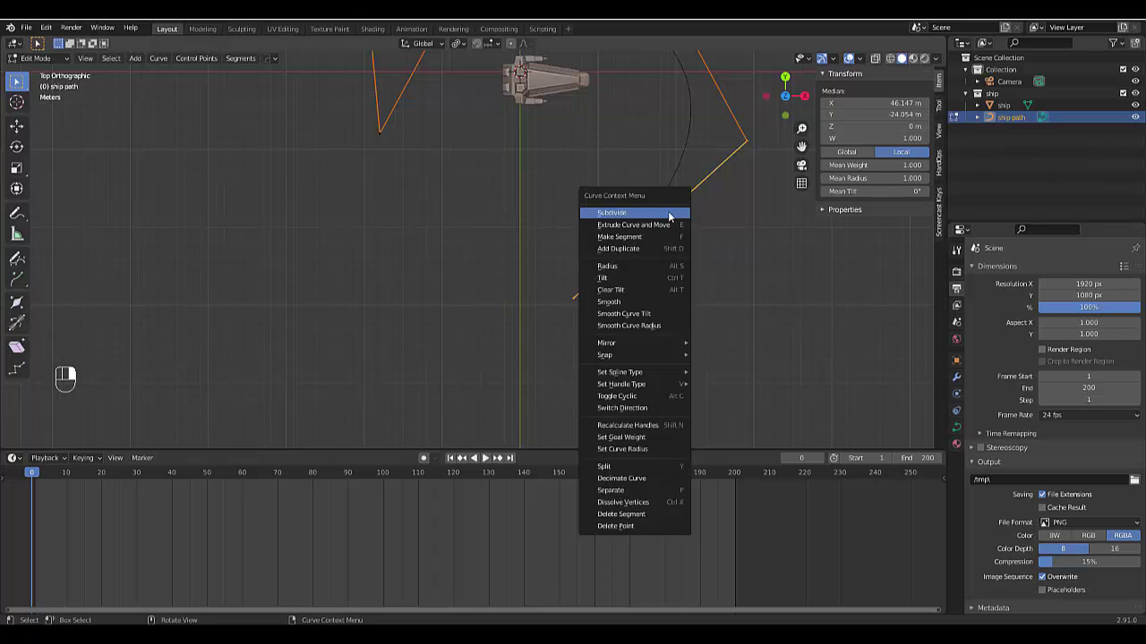
pyautogui.click(667, 213)
pyautogui.rightClick(744, 247)
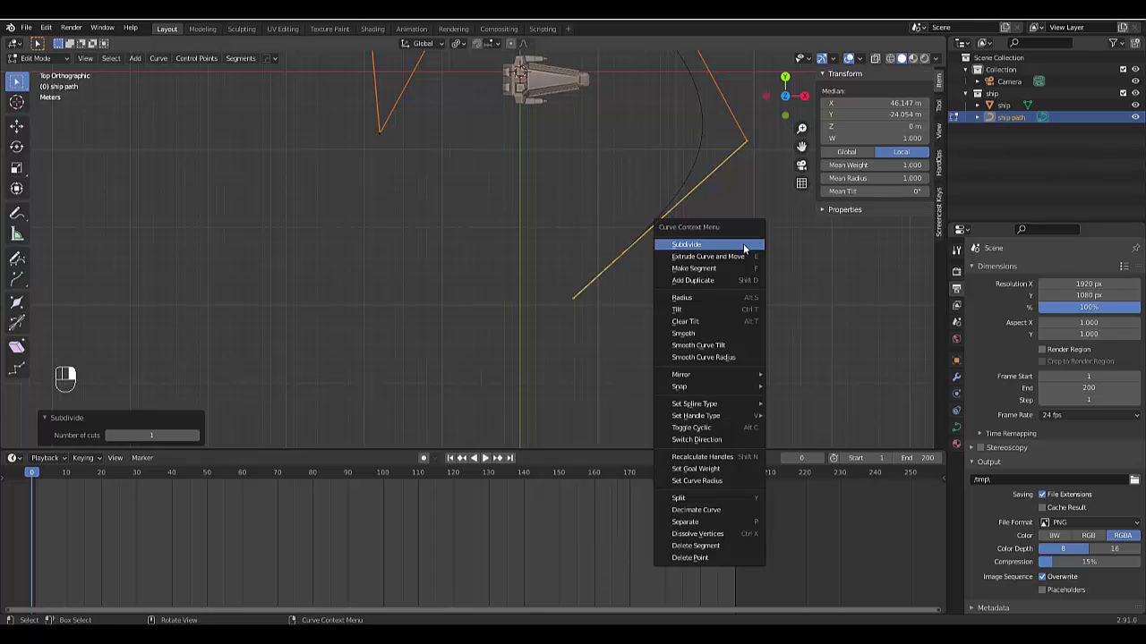
pyautogui.click(744, 247)
pyautogui.rightClick(738, 237)
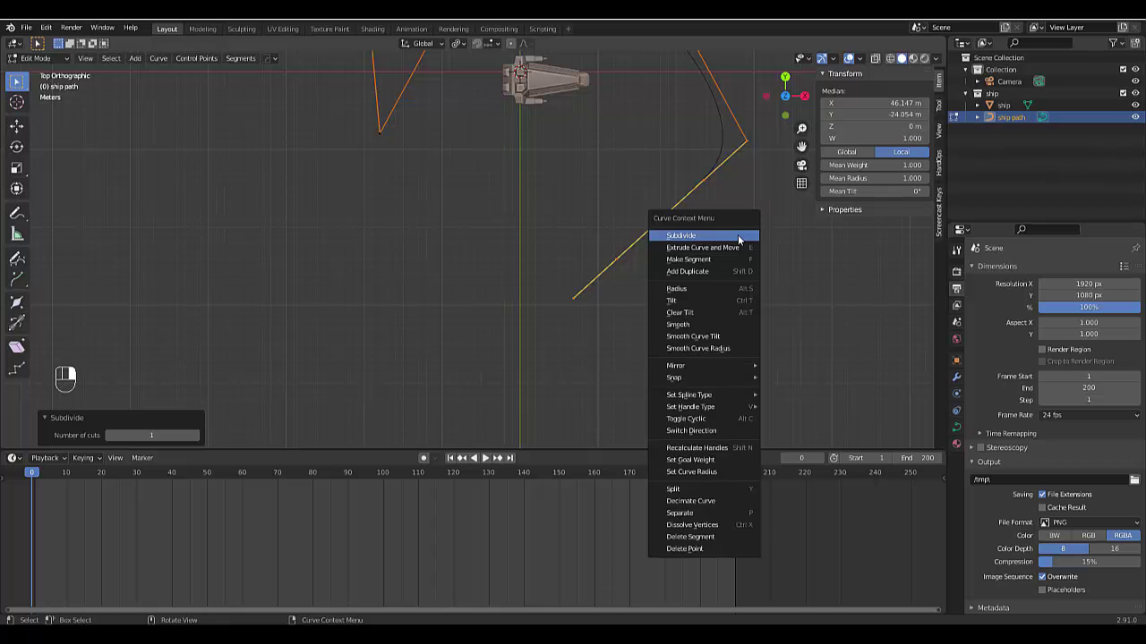
pyautogui.click(738, 237)
pyautogui.scroll(-3, 737, 236)
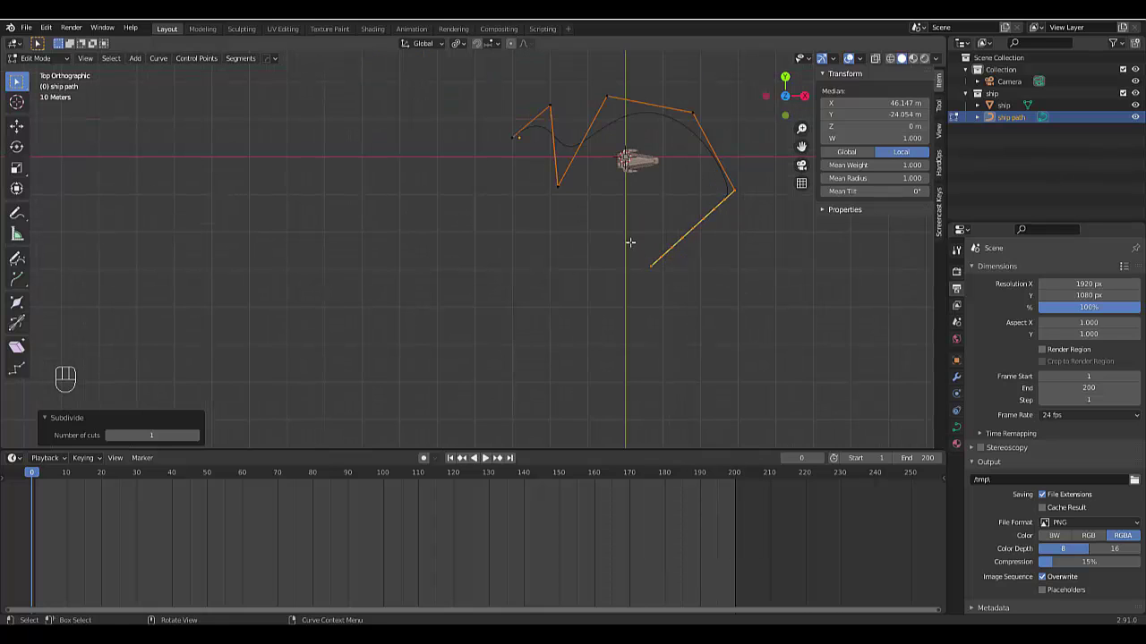
# Extrude two new end points looping left beneath the ship, then reposition the last one inward.
pyautogui.moveTo(630, 241); pyautogui.dragTo(659, 288)
pyautogui.press('e')
pyautogui.click(460, 324)
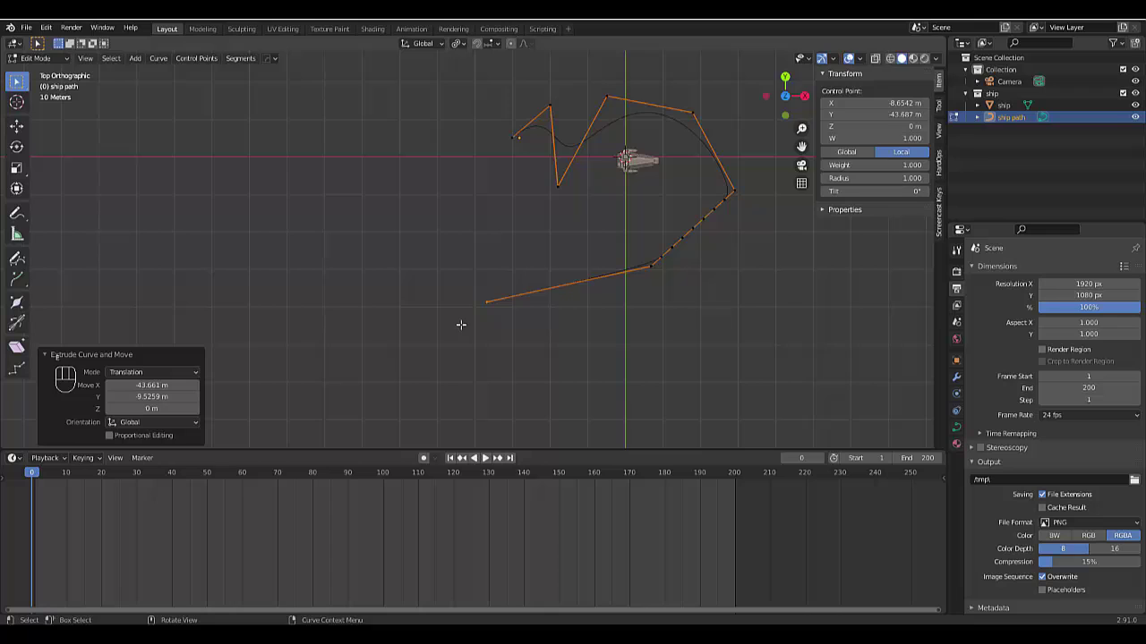
pyautogui.press('e')
pyautogui.click(426, 184)
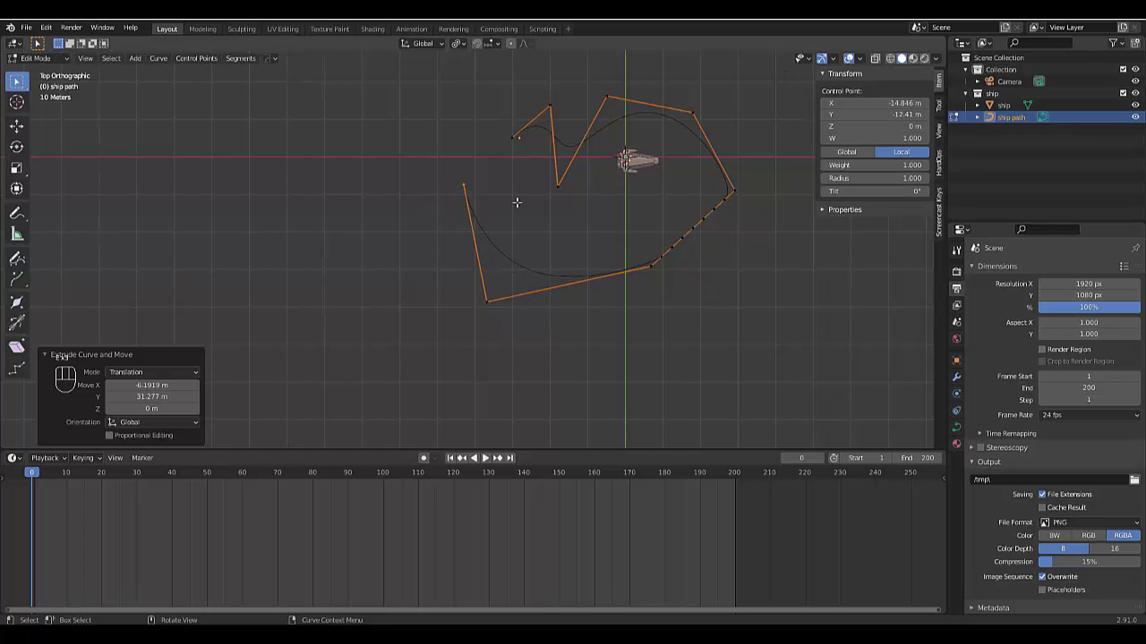
pyautogui.press('g')
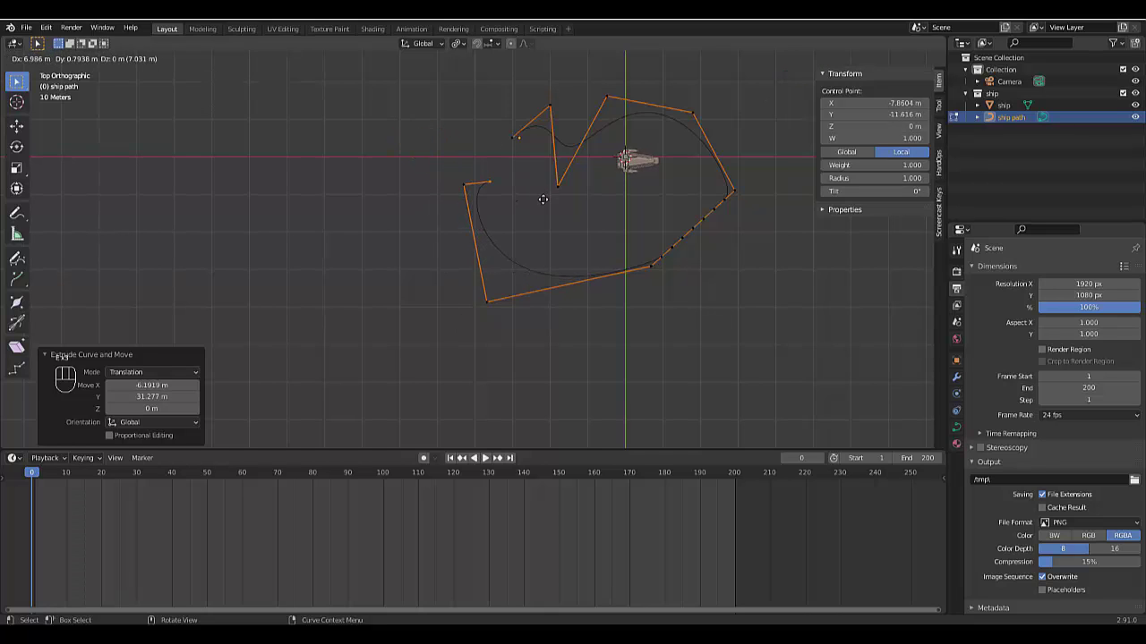
pyautogui.click(607, 241)
pyautogui.scroll(-2, 606, 235)
pyautogui.scroll(3, 606, 234)
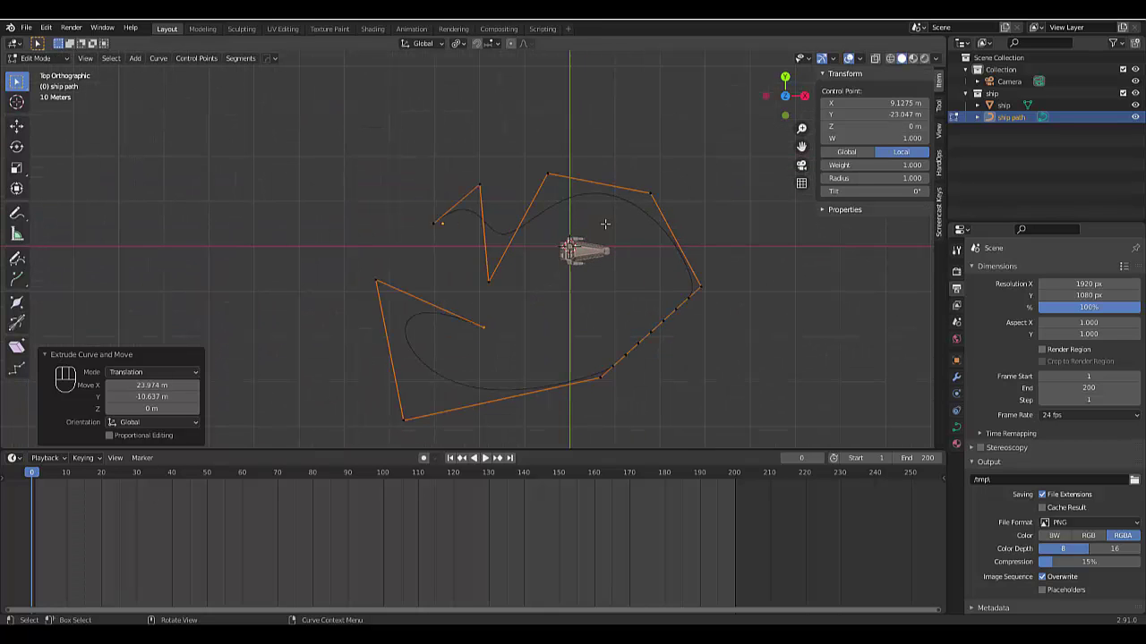
# In a front perspective view, raise the path's end point with Smooth proportional editing.
pyautogui.press('KP_1')
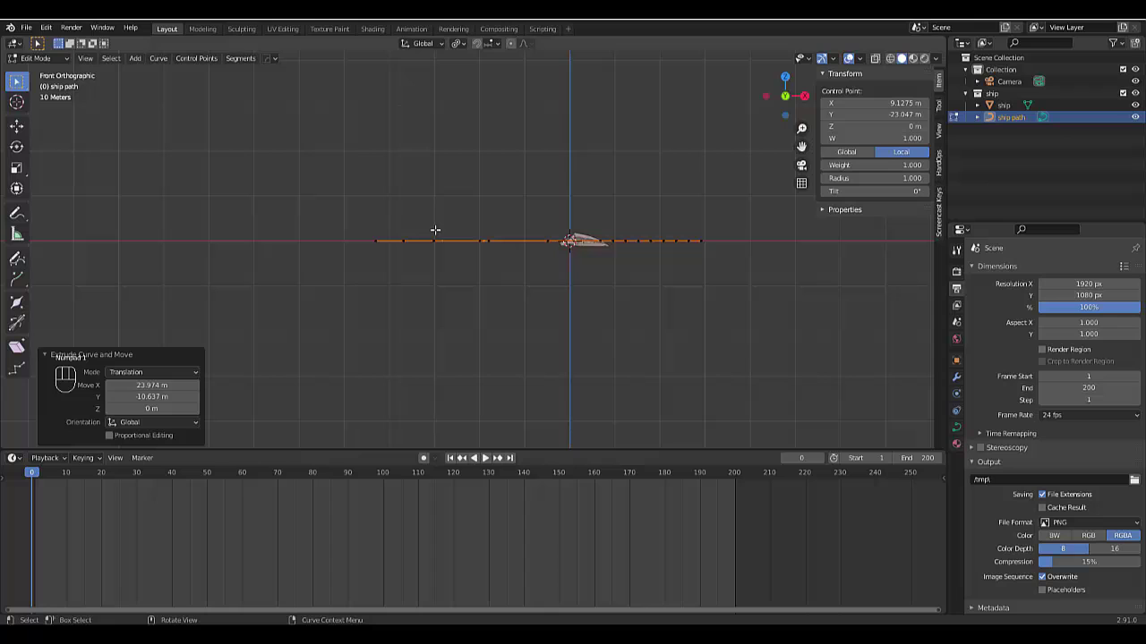
pyautogui.moveTo(443, 265); pyautogui.dragTo(442, 225, button='middle')
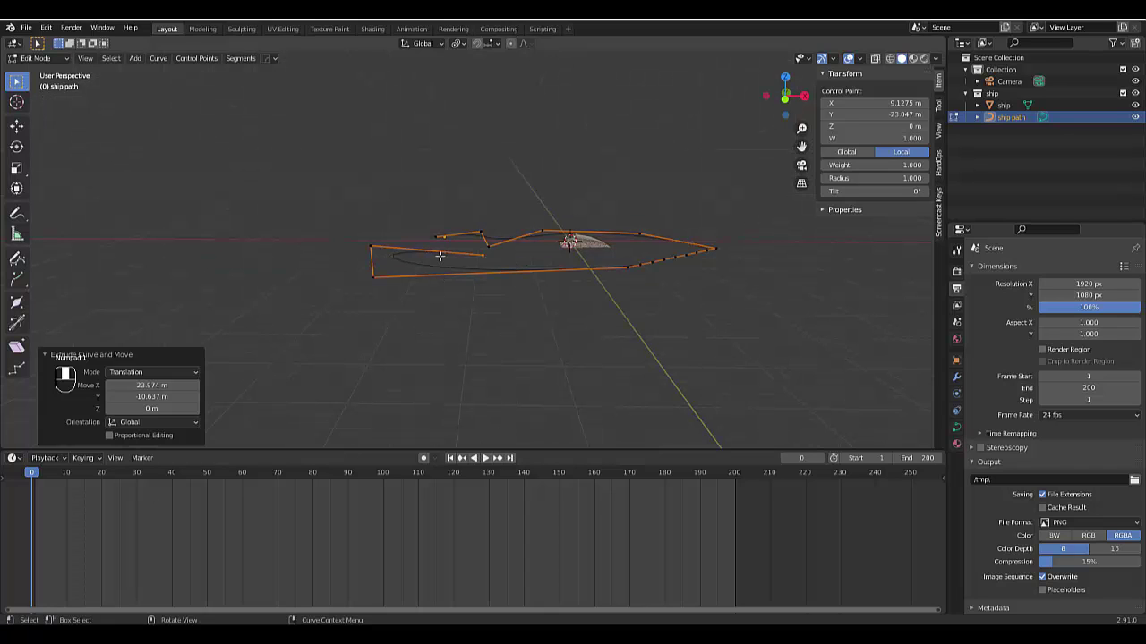
pyautogui.moveTo(429, 222); pyautogui.dragTo(445, 240)
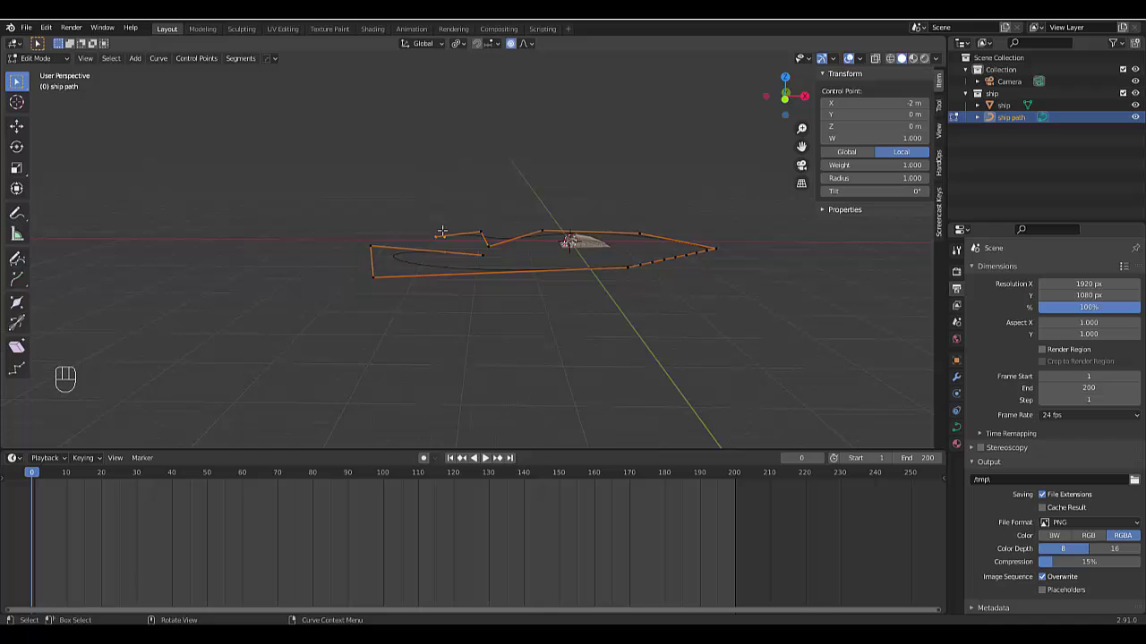
pyautogui.press('g')
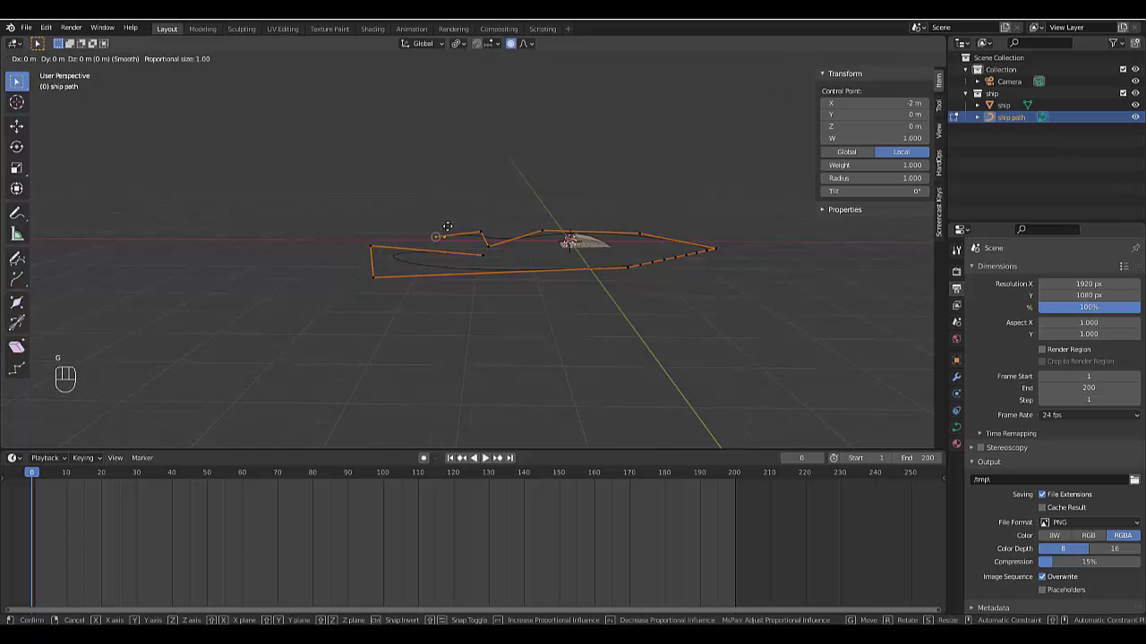
pyautogui.scroll(-20, 444, 210)
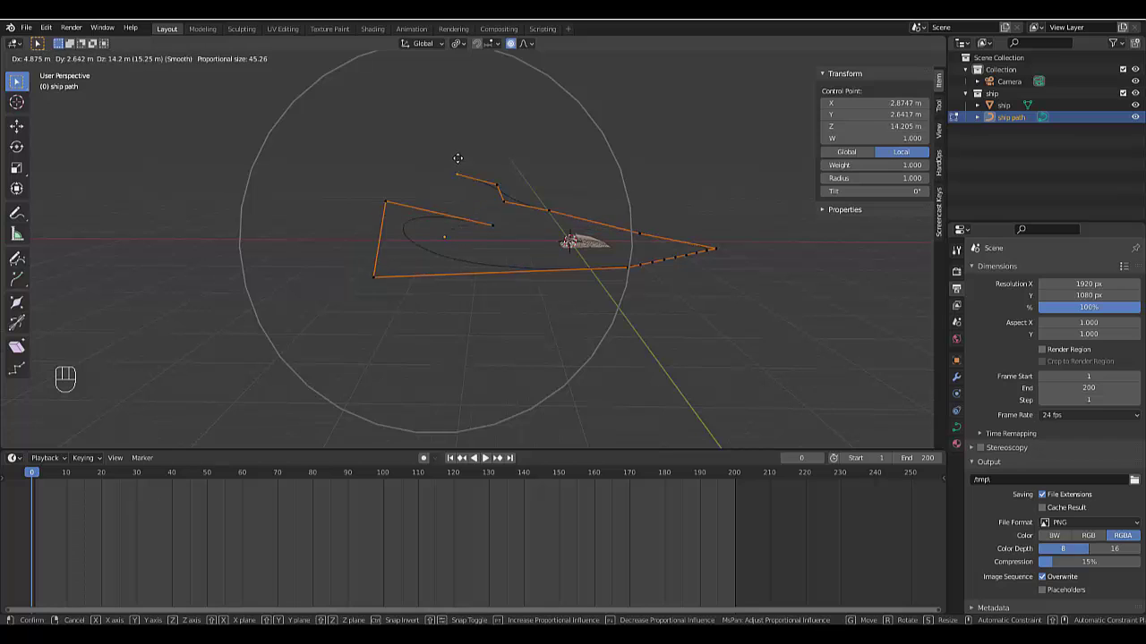
pyautogui.scroll(-4, 450, 154)
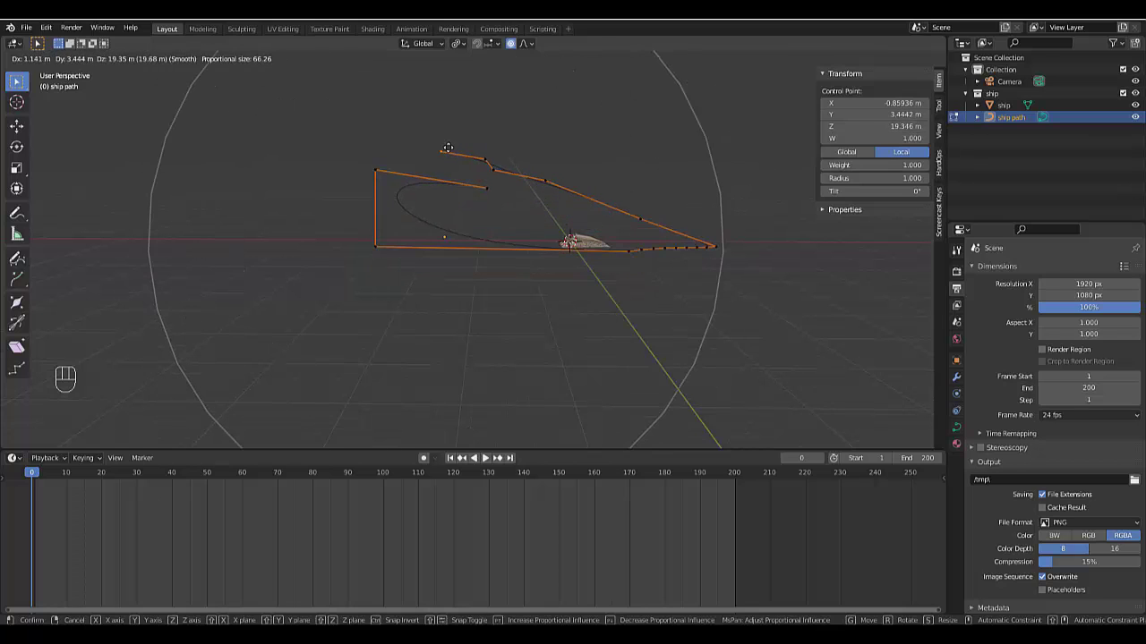
pyautogui.click(447, 148)
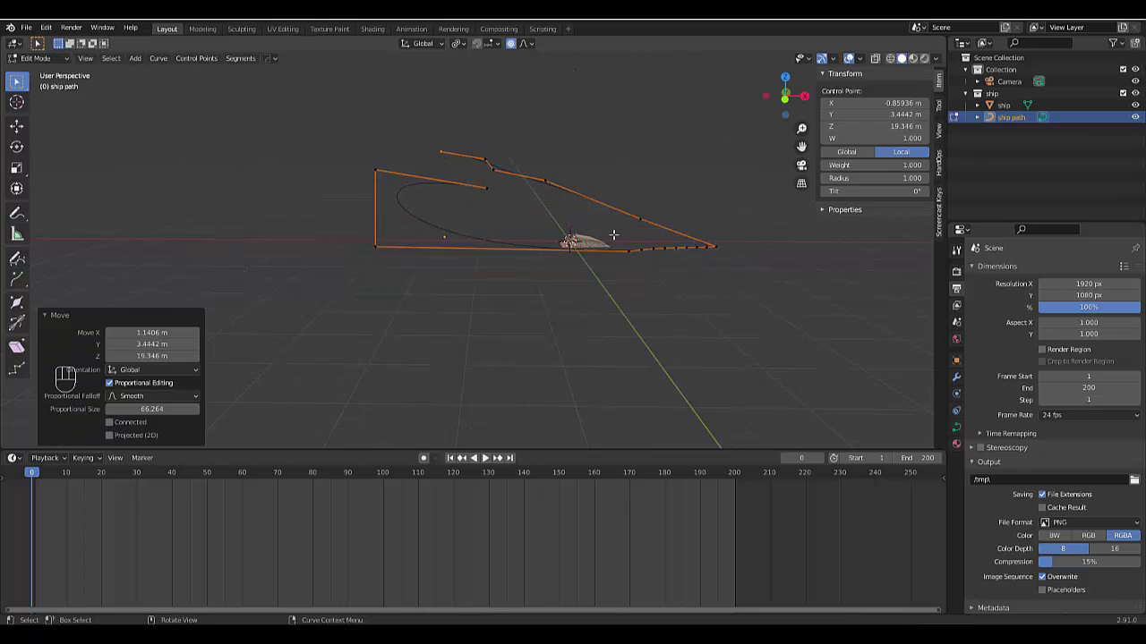
# Raise the path's right corner point and lower another point on its right side.
pyautogui.click(721, 253)
pyautogui.press('g')
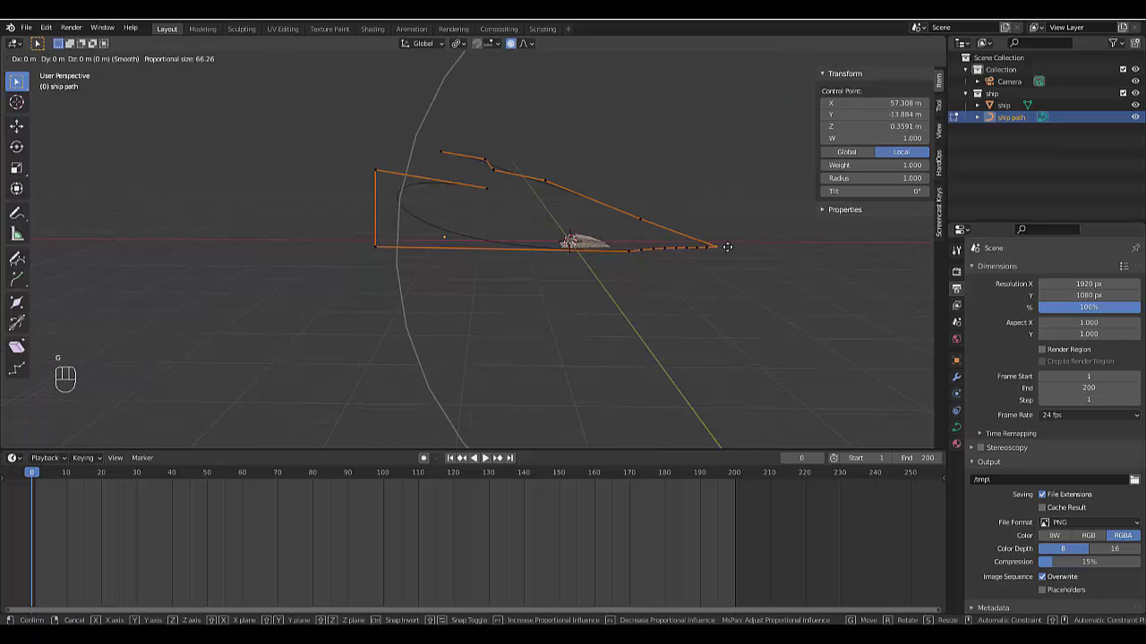
pyautogui.scroll(9, 721, 202)
pyautogui.scroll(7, 716, 198)
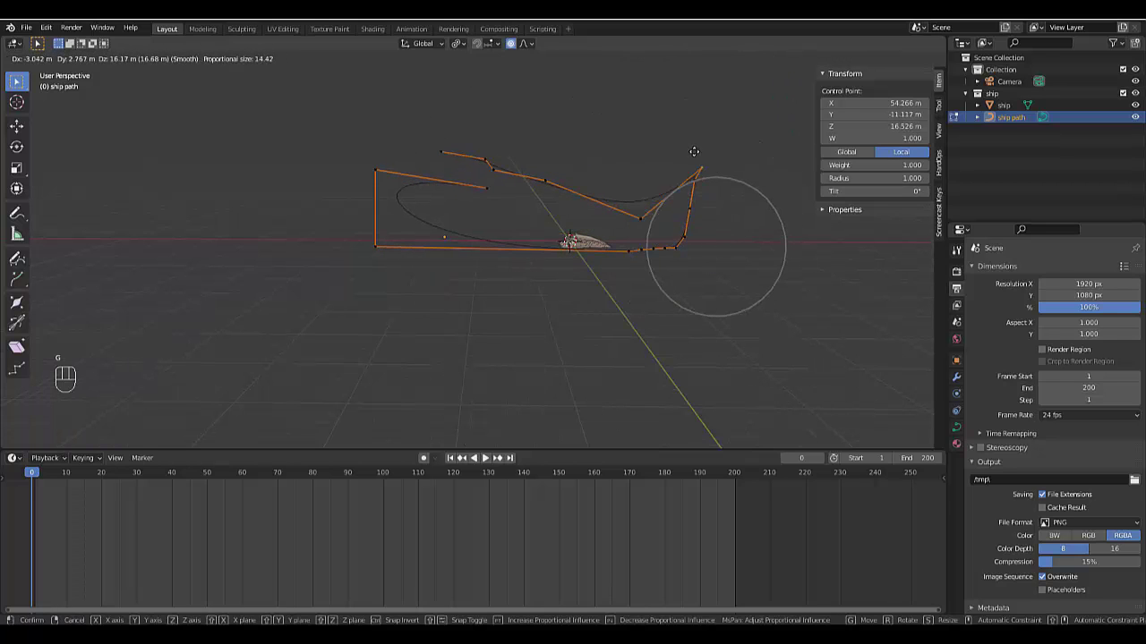
pyautogui.scroll(1, 738, 183)
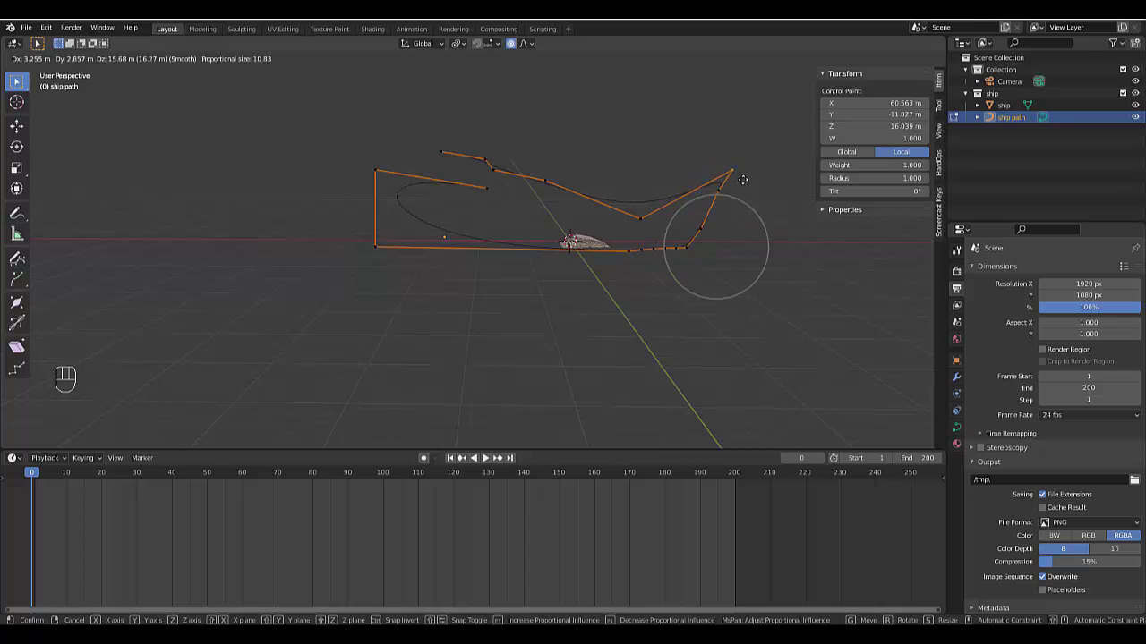
pyautogui.click(750, 178)
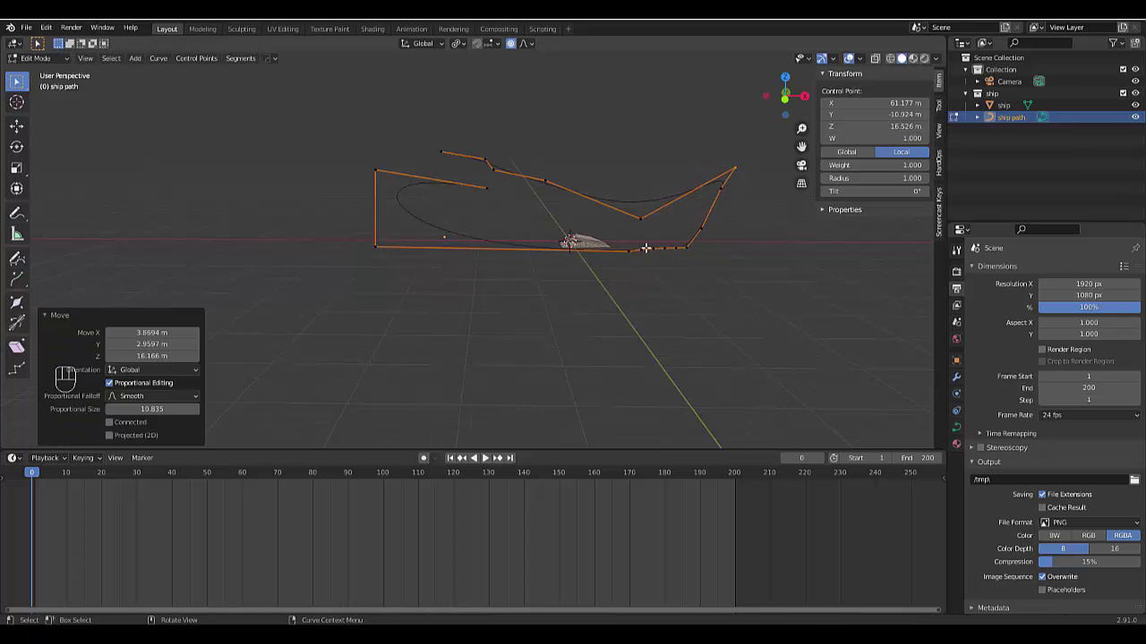
pyautogui.moveTo(644, 242); pyautogui.dragTo(668, 262)
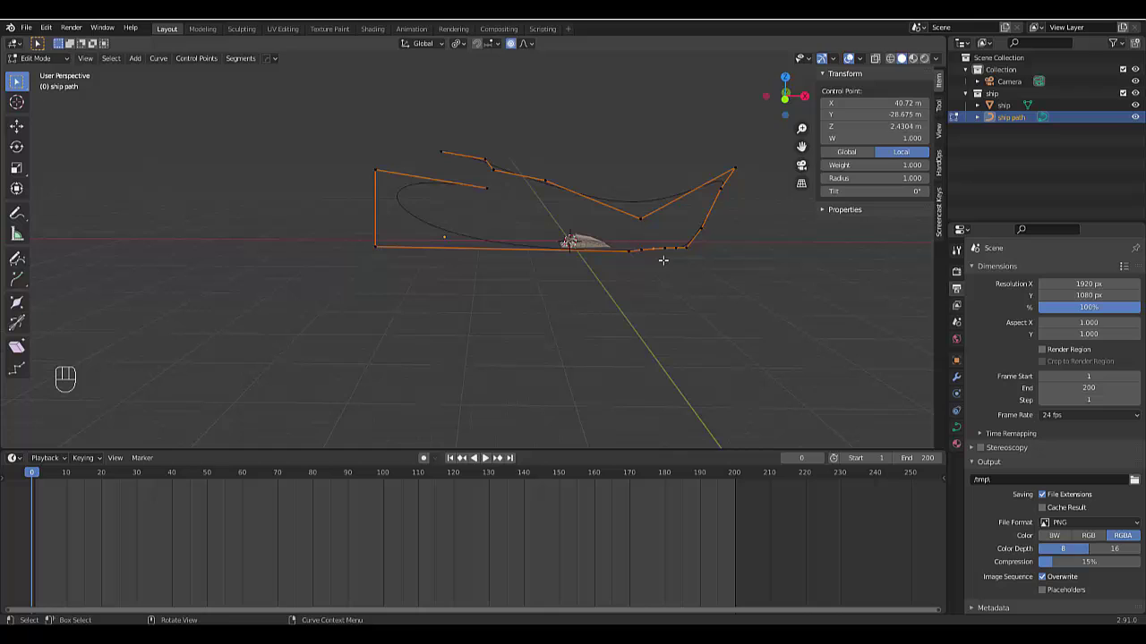
pyautogui.press('g')
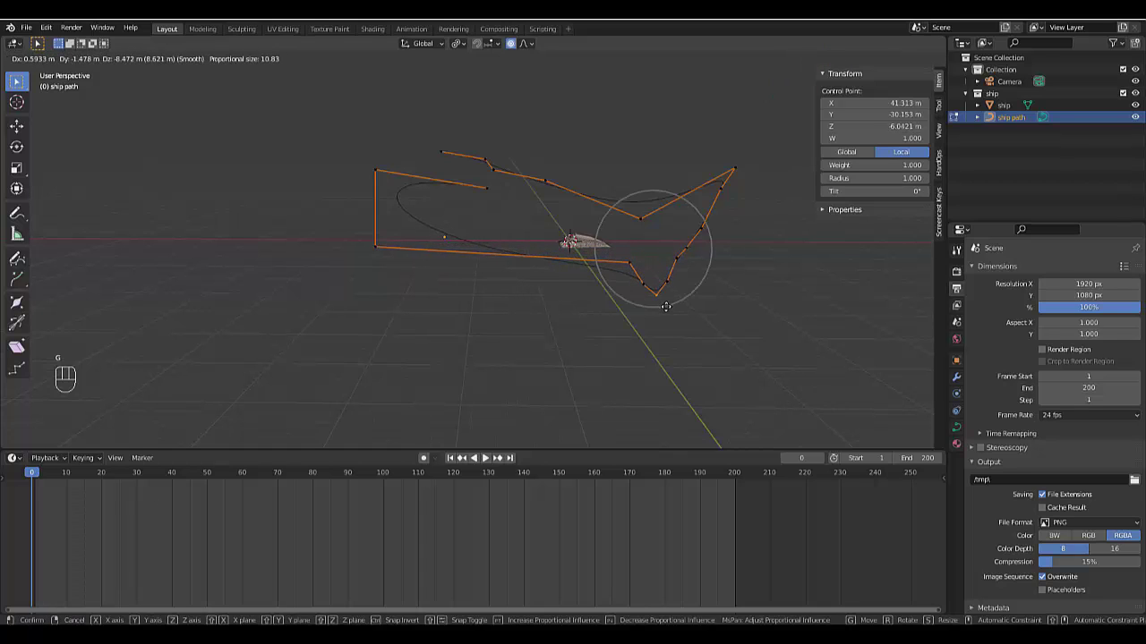
pyautogui.scroll(-2, 665, 307)
pyautogui.click(665, 307)
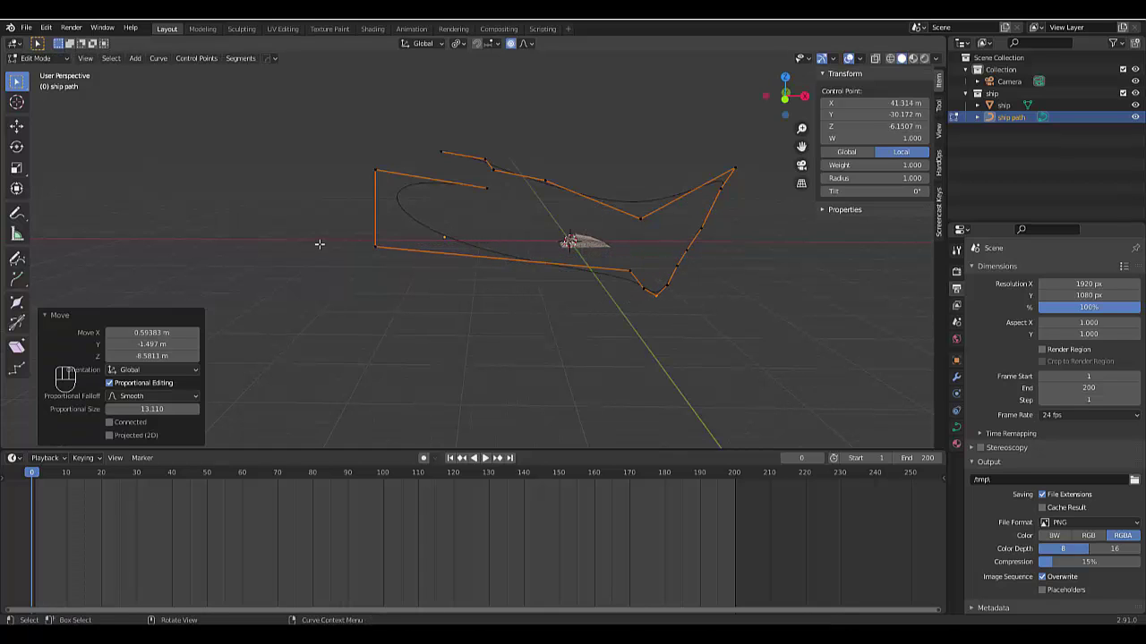
# Adjust the left corner point and a point near the top, then inspect the 3D path.
pyautogui.moveTo(324, 225); pyautogui.dragTo(390, 274)
pyautogui.press('g')
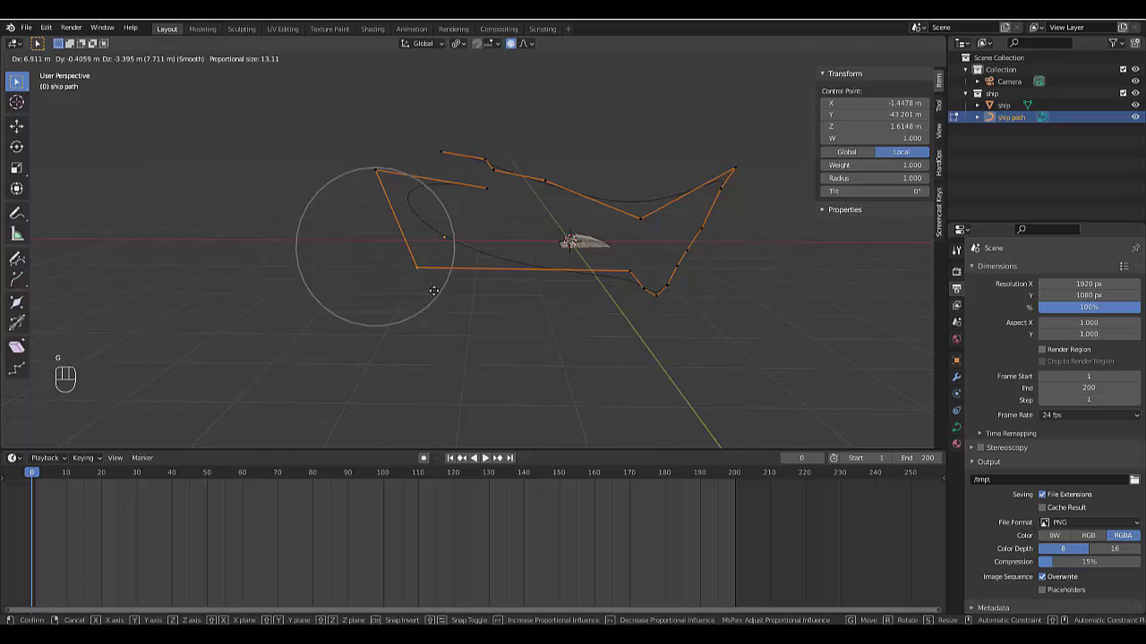
pyautogui.click(433, 290)
pyautogui.click(544, 178)
pyautogui.press('g')
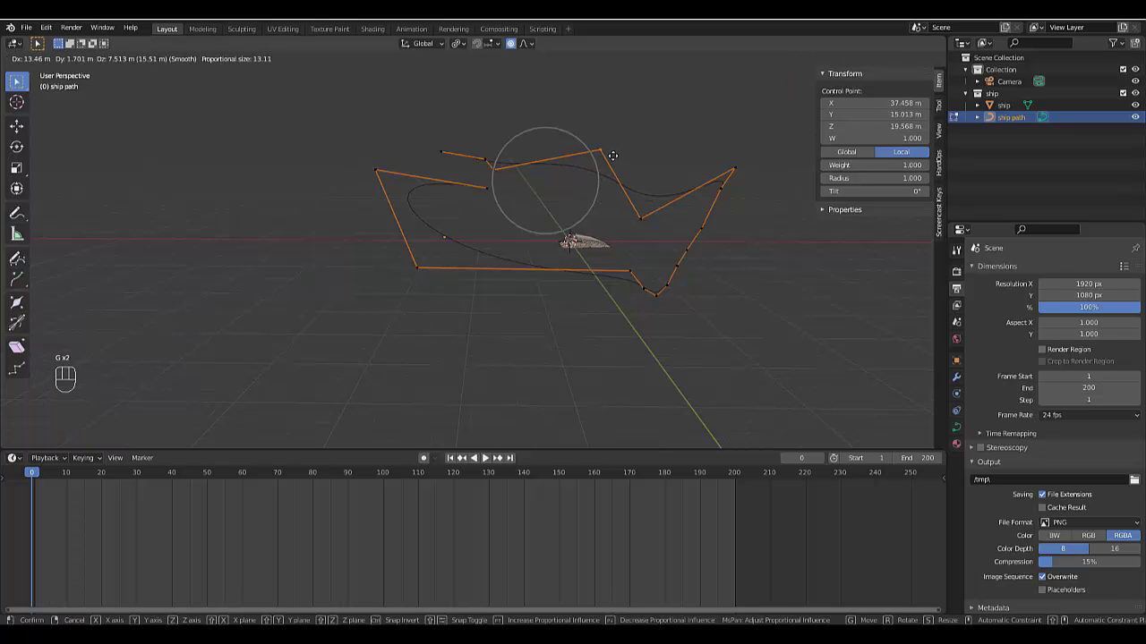
pyautogui.click(609, 158)
pyautogui.moveTo(610, 157); pyautogui.dragTo(525, 213, button='middle')
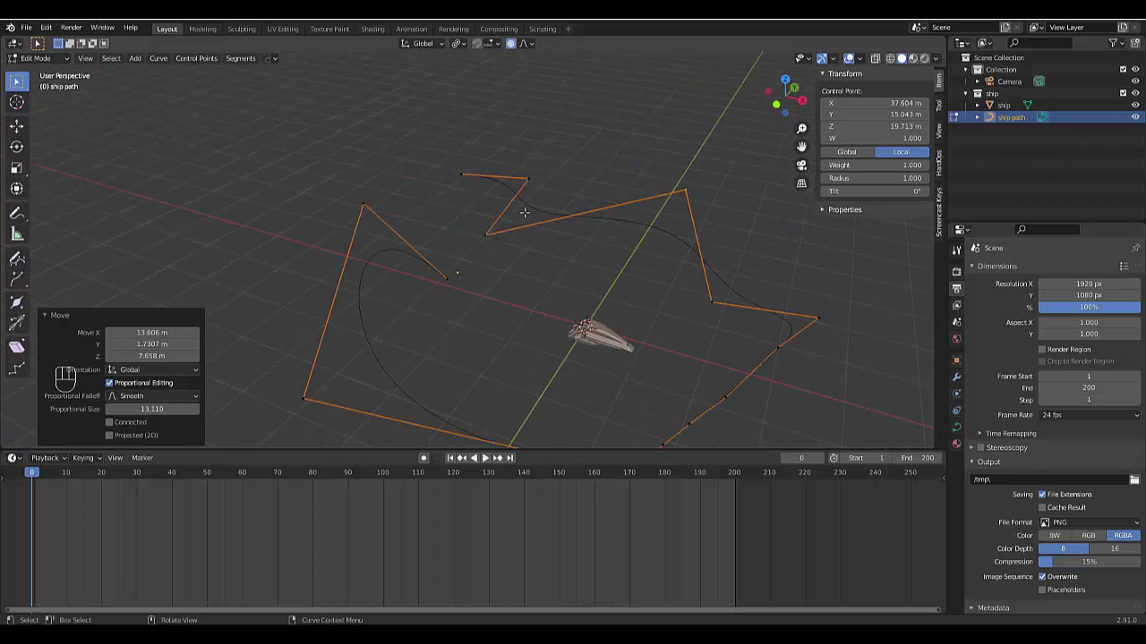
pyautogui.scroll(-2, 526, 264)
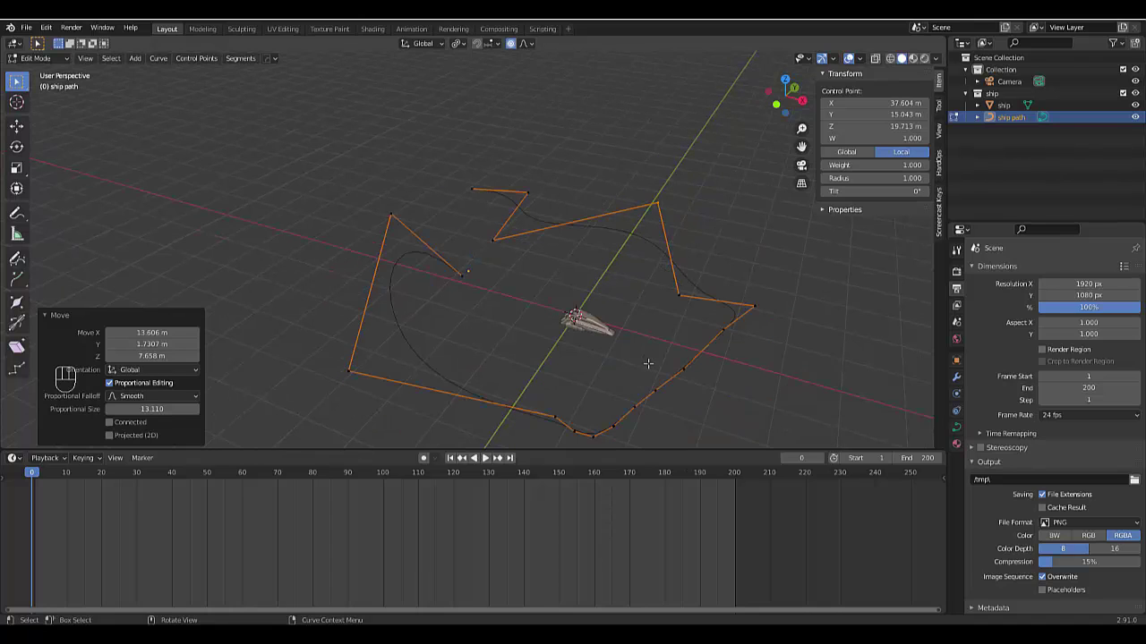
# Leave Edit Mode, select the ship, and give it a Follow Path constraint targeting 'ship path'.
pyautogui.press('Tab')
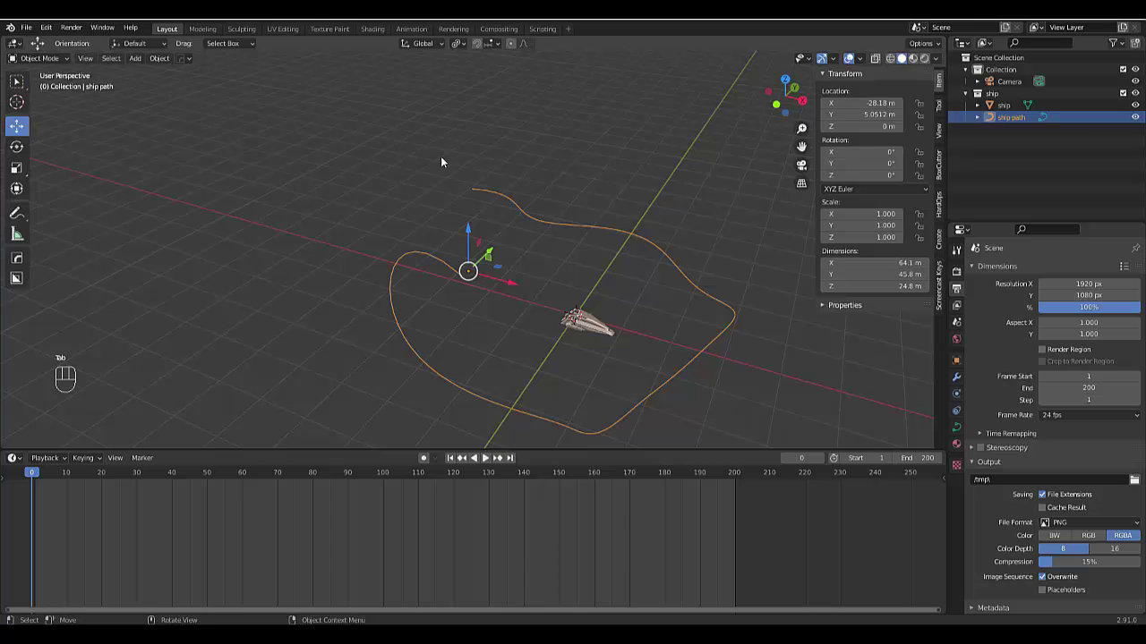
pyautogui.scroll(2, 608, 325)
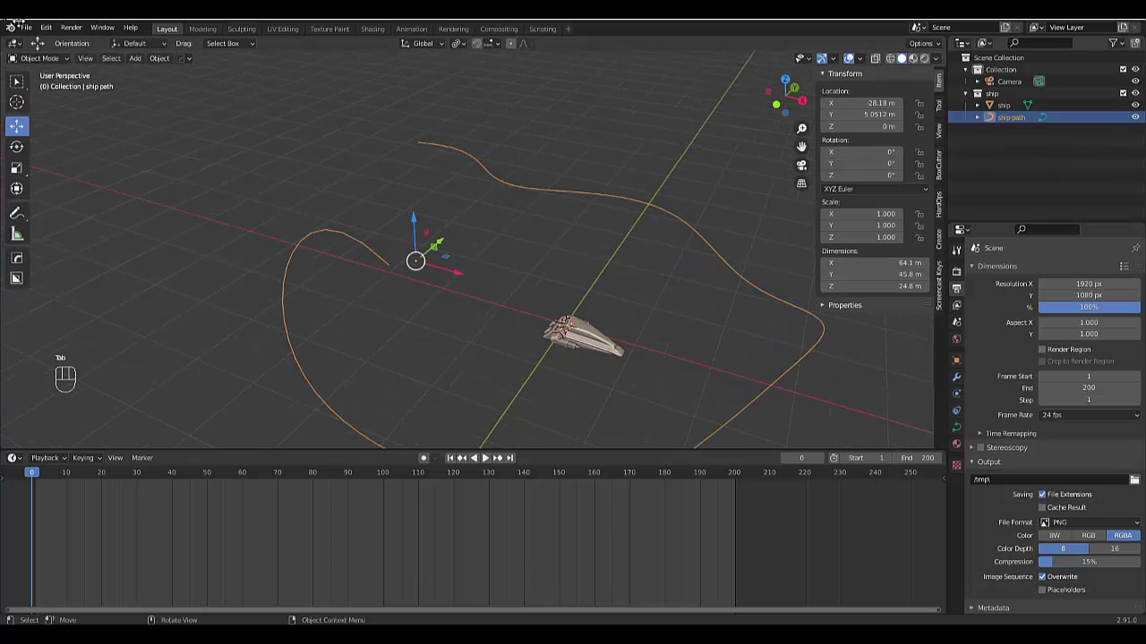
pyautogui.click(586, 337)
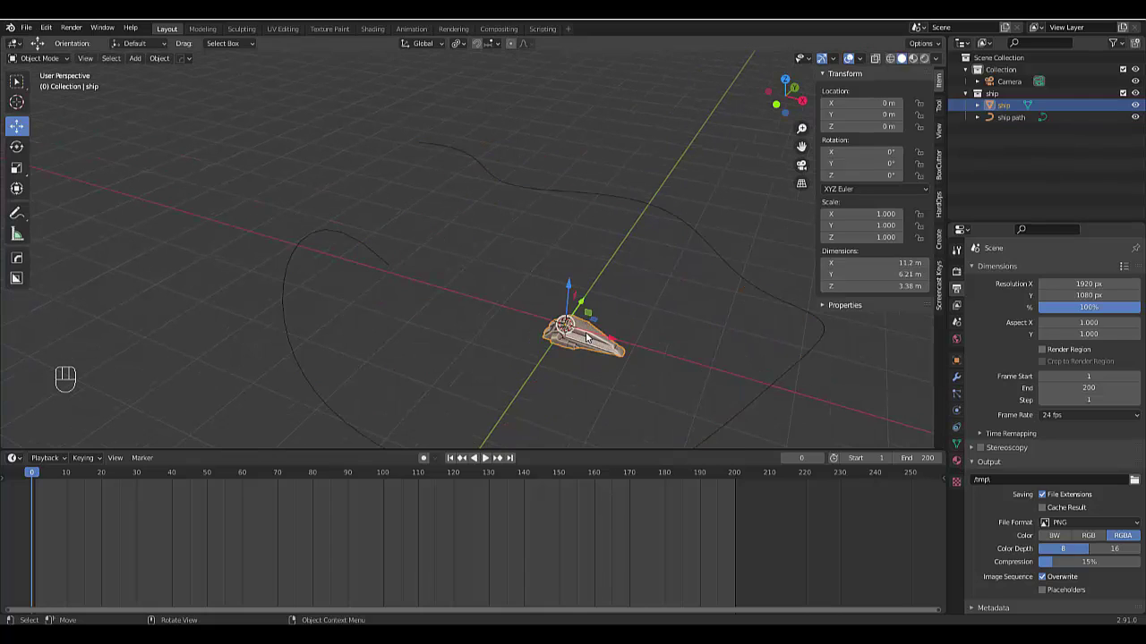
pyautogui.click(956, 429)
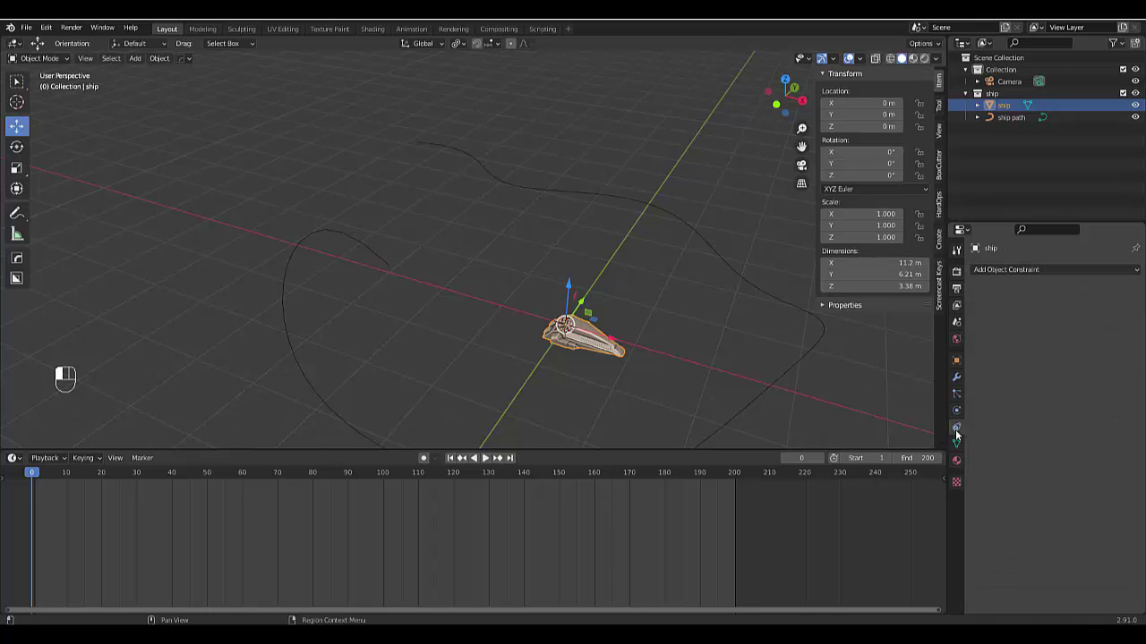
pyautogui.click(1015, 270)
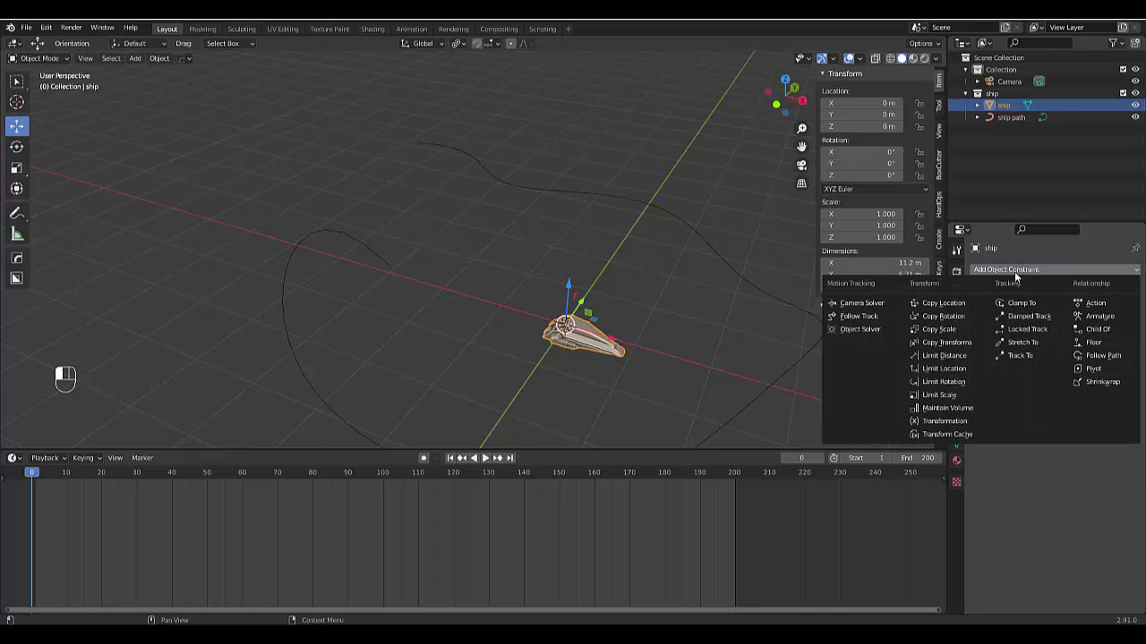
pyautogui.click(1100, 356)
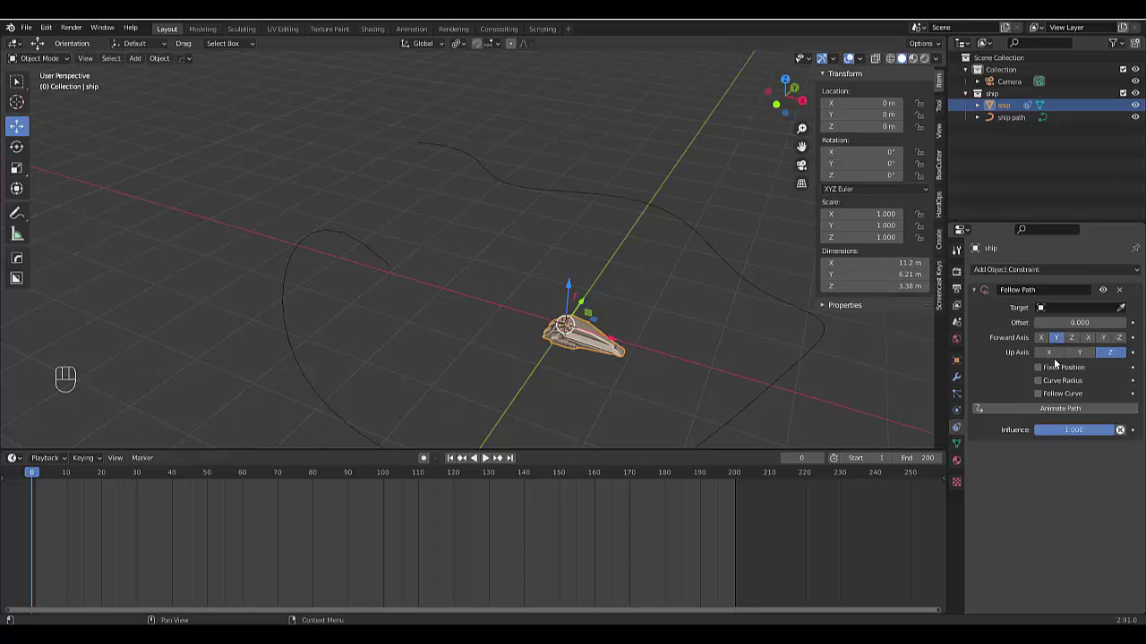
pyautogui.click(1073, 310)
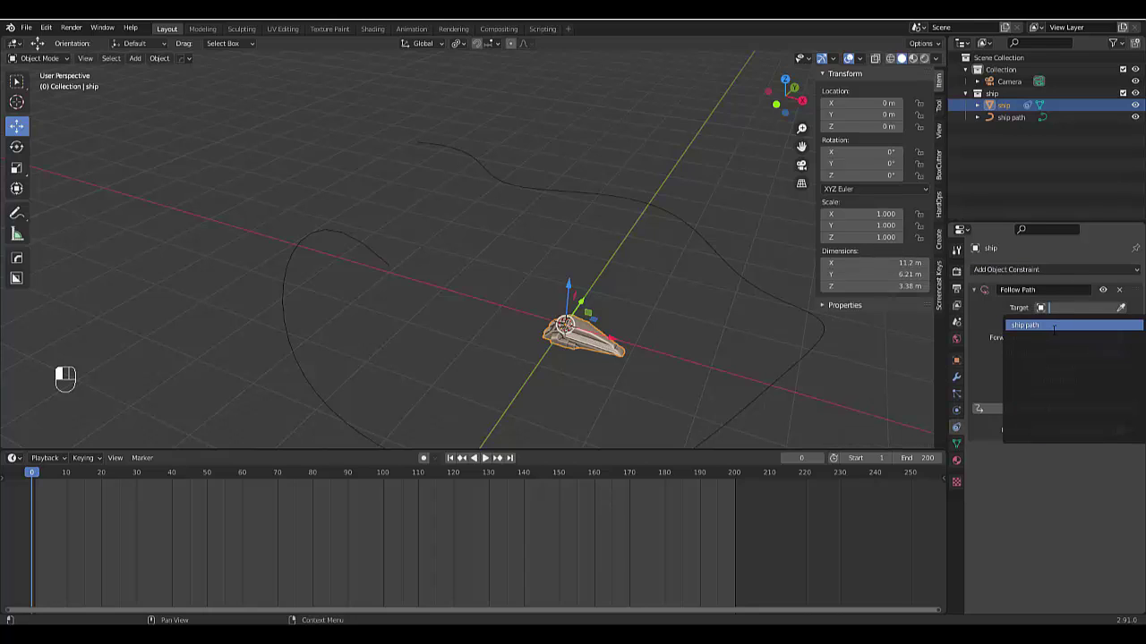
pyautogui.click(1054, 326)
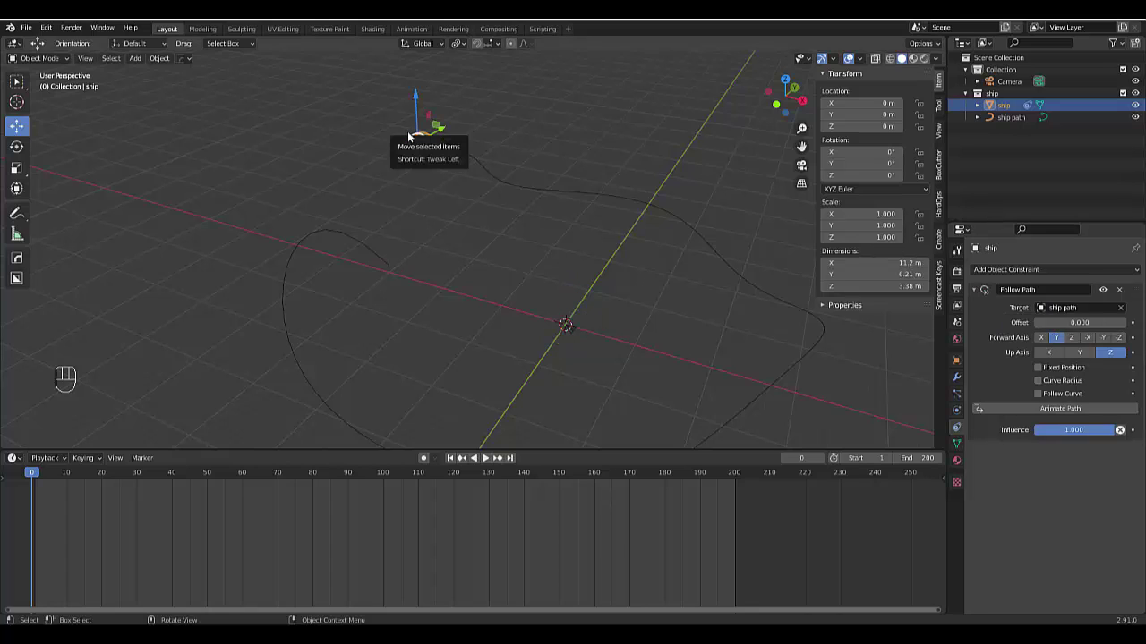
pyautogui.scroll(-2, 409, 137)
# Enable Follow Curve and, after trying each Forward Axis option, settle on X.
pyautogui.scroll(-2, 438, 141)
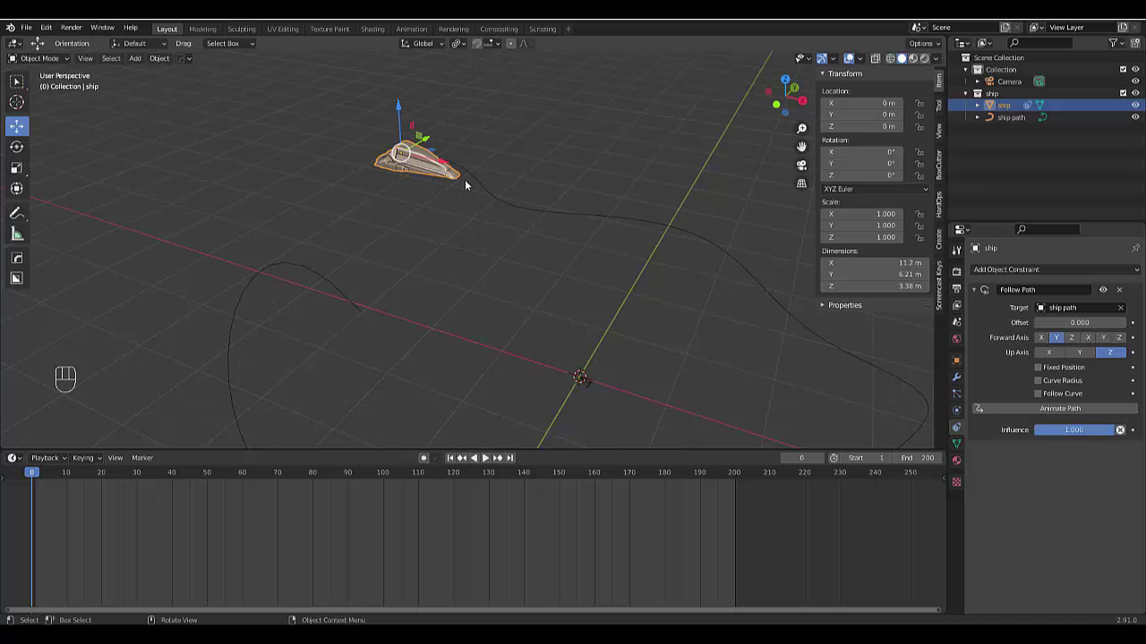
pyautogui.scroll(2, 465, 184)
pyautogui.moveTo(424, 216); pyautogui.dragTo(646, 322, button='middle')
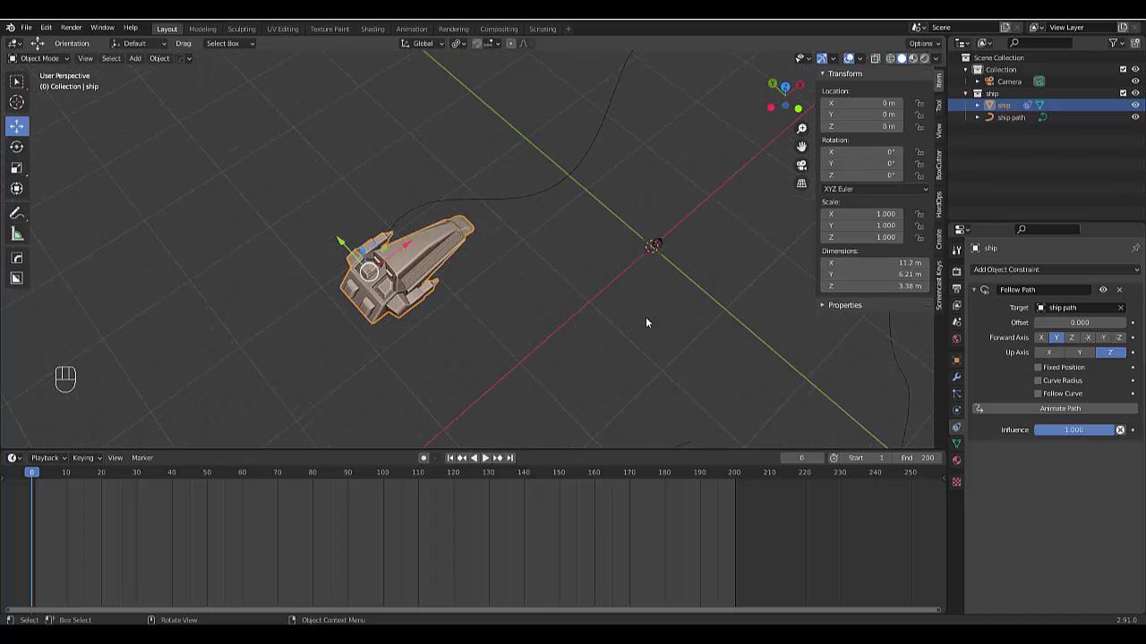
pyautogui.click(1038, 394)
pyautogui.moveTo(578, 336); pyautogui.dragTo(422, 318, button='middle')
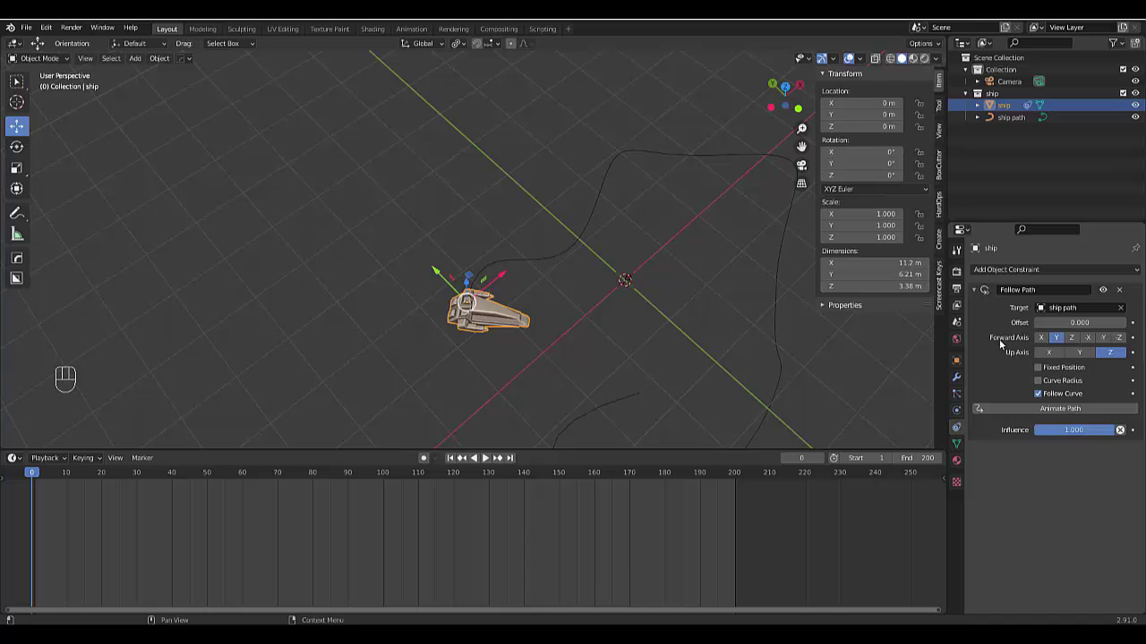
pyautogui.click(1042, 337)
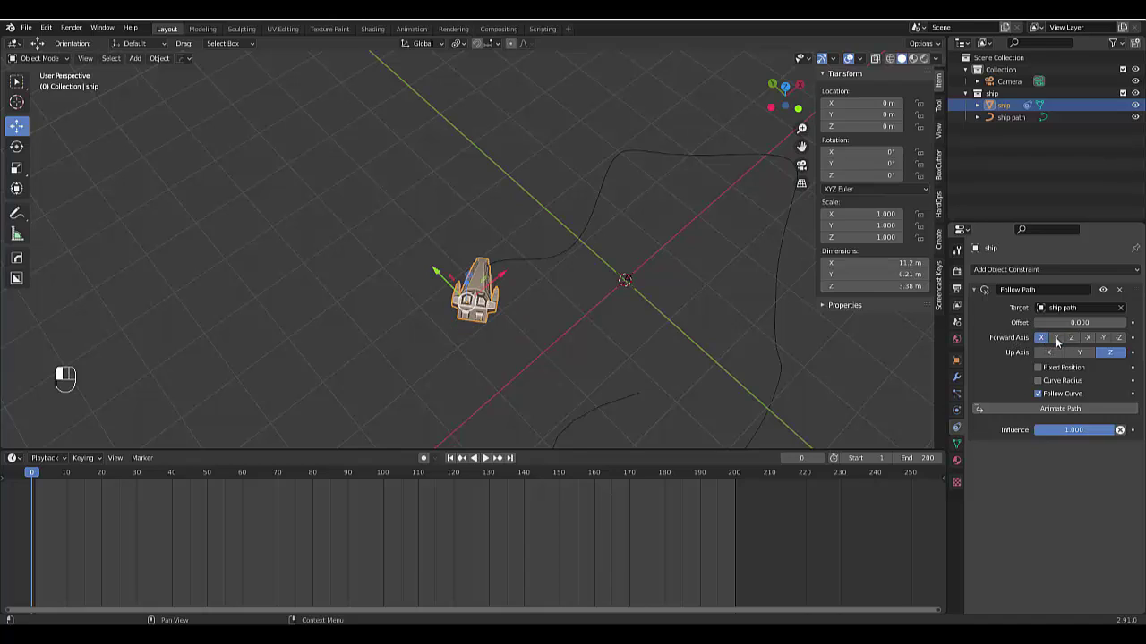
pyautogui.click(1057, 338)
pyautogui.click(1072, 338)
pyautogui.click(1088, 337)
pyautogui.click(1102, 338)
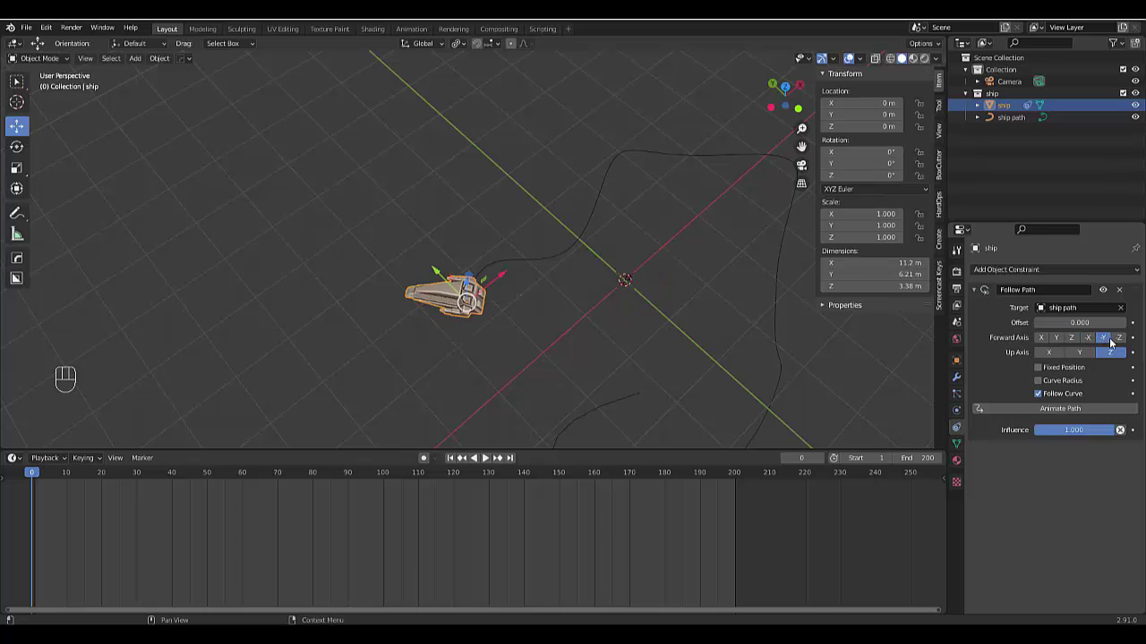
pyautogui.click(1118, 337)
pyautogui.click(1042, 338)
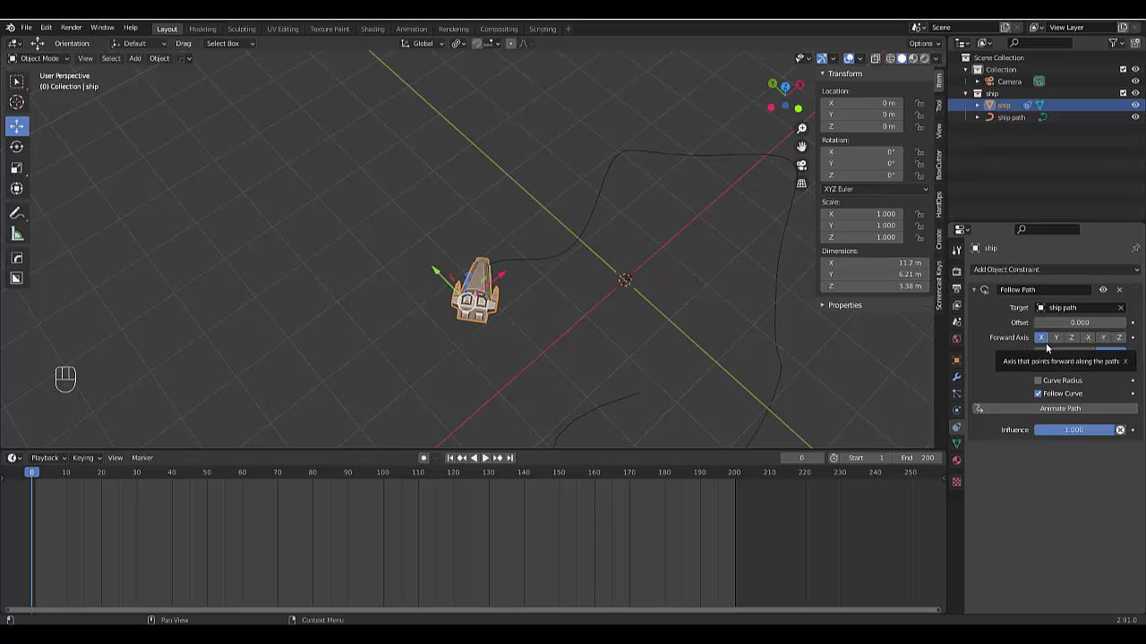
# Test Up Axis X and Y, then keep Z as the ship's up axis.
pyautogui.moveTo(669, 321); pyautogui.dragTo(551, 255, button='middle')
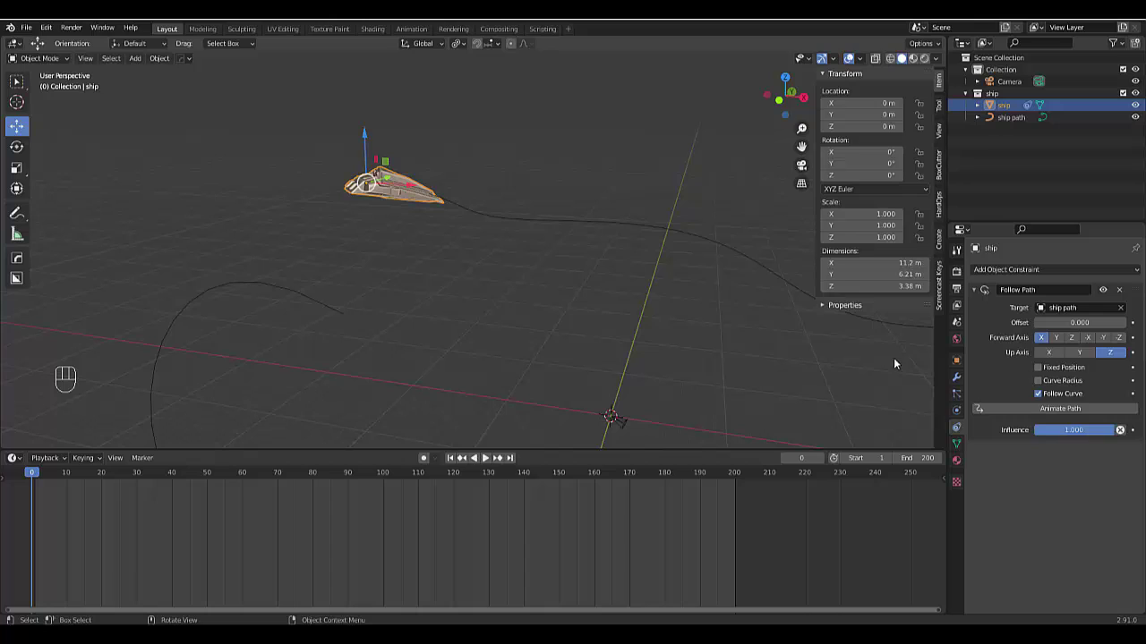
pyautogui.click(1049, 353)
pyautogui.click(1079, 353)
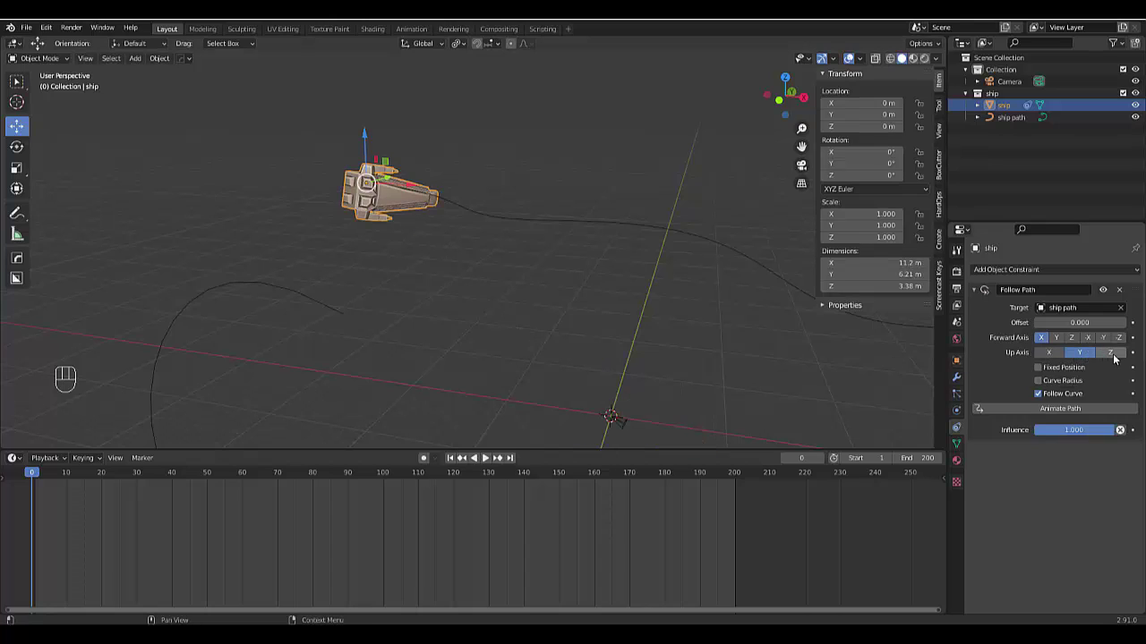
pyautogui.click(1112, 353)
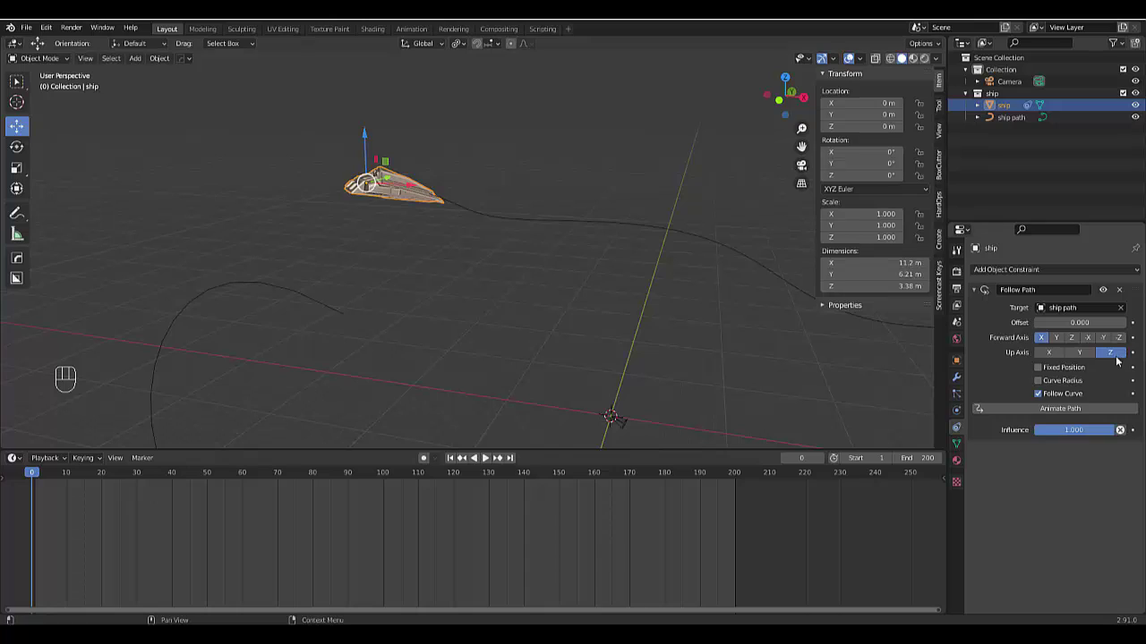
# Apply Animate Path, preview the ship gliding along the path, and rewind to frame 0.
pyautogui.click(1052, 411)
pyautogui.scroll(-6, 424, 310)
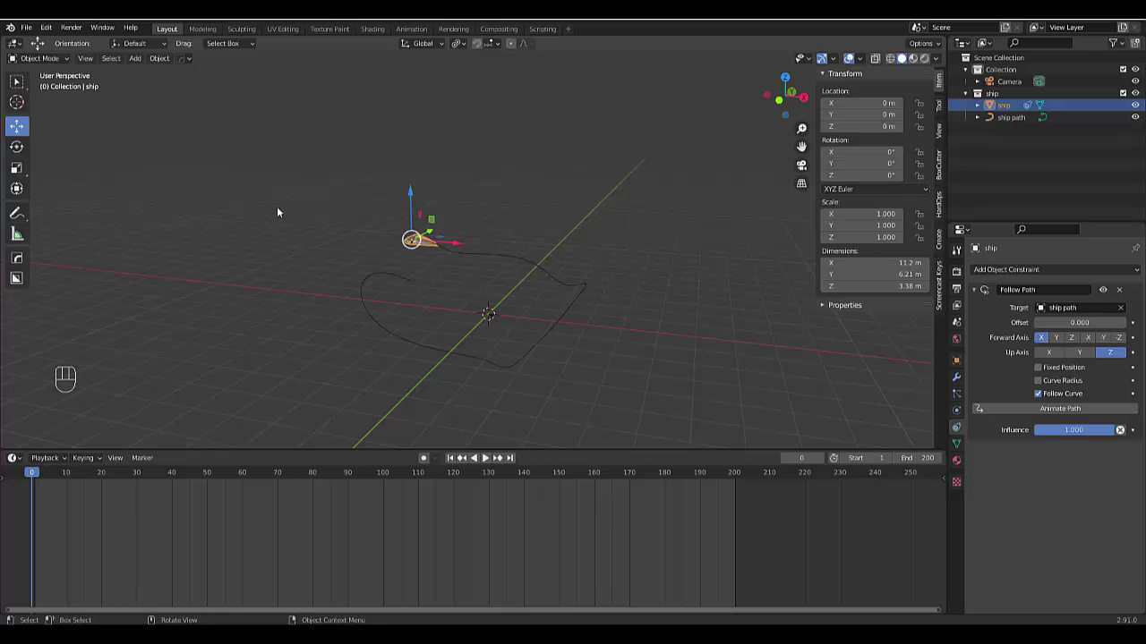
pyautogui.press('space')
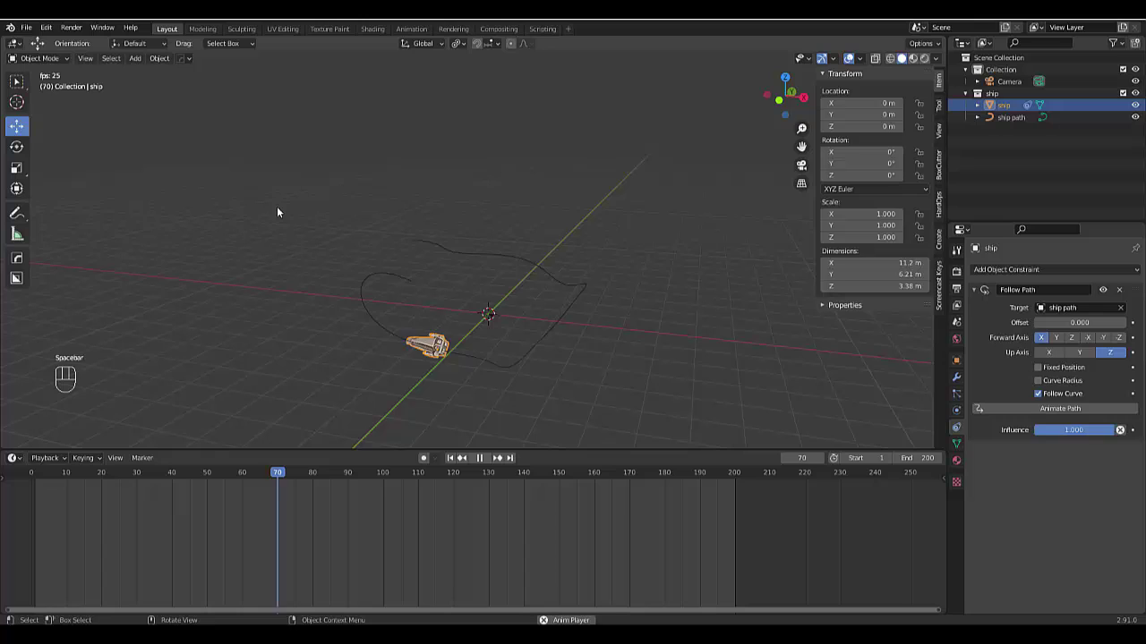
pyautogui.press('space')
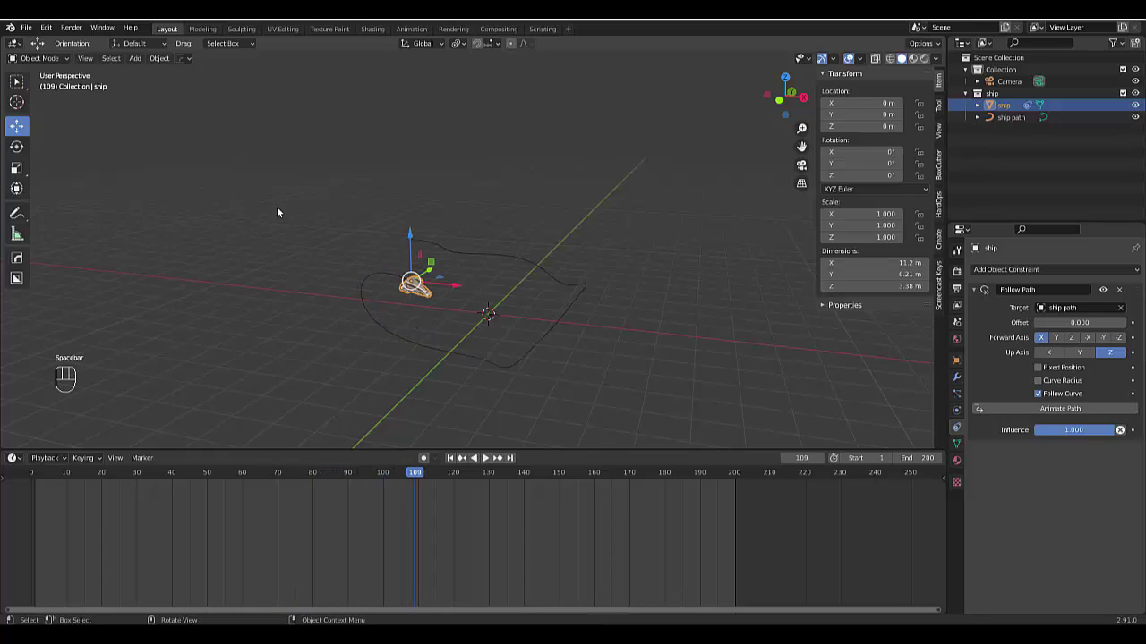
pyautogui.moveTo(393, 474); pyautogui.dragTo(30, 504)
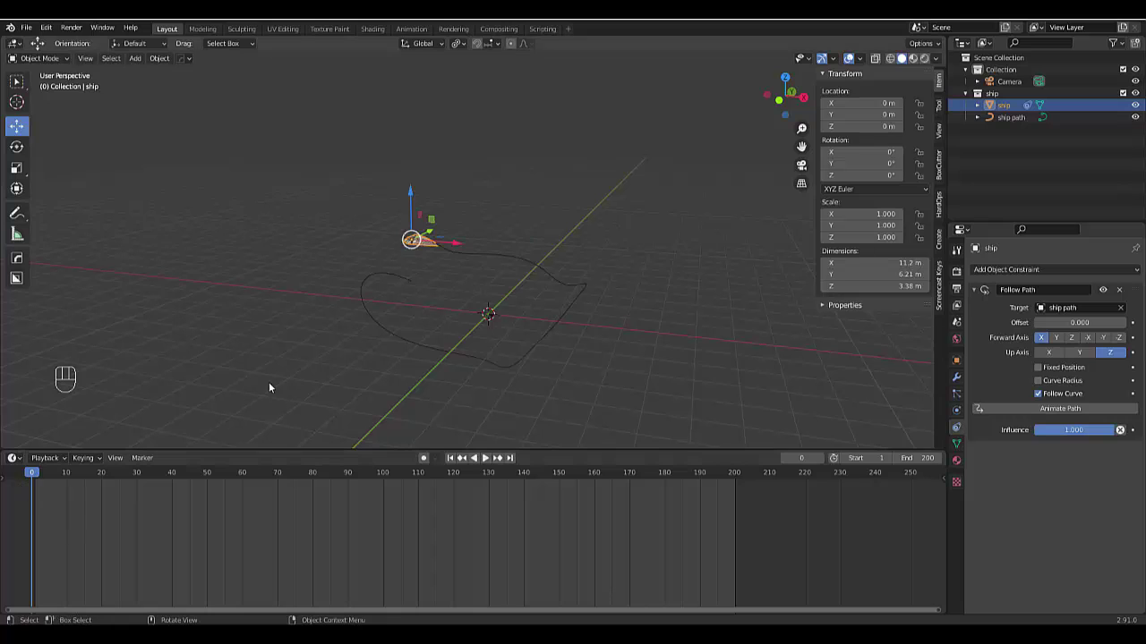
pyautogui.moveTo(347, 230); pyautogui.dragTo(439, 264, button='middle')
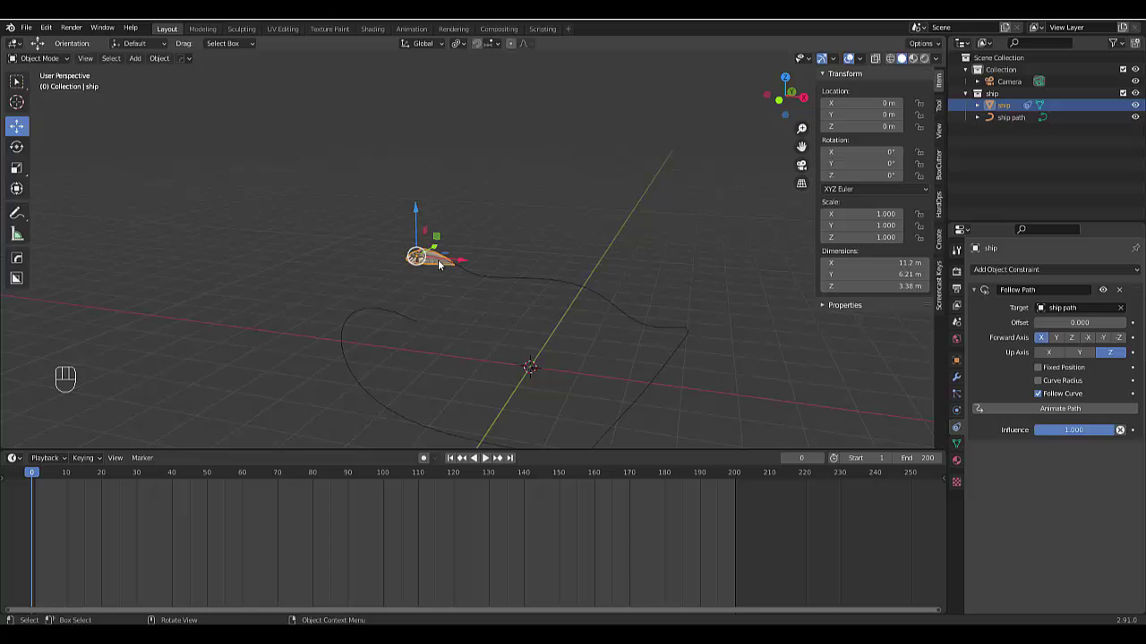
# Enable Fixed Position, test playback, rewind to frame 0, and leave Offset Factor at 0.000.
pyautogui.click(1039, 368)
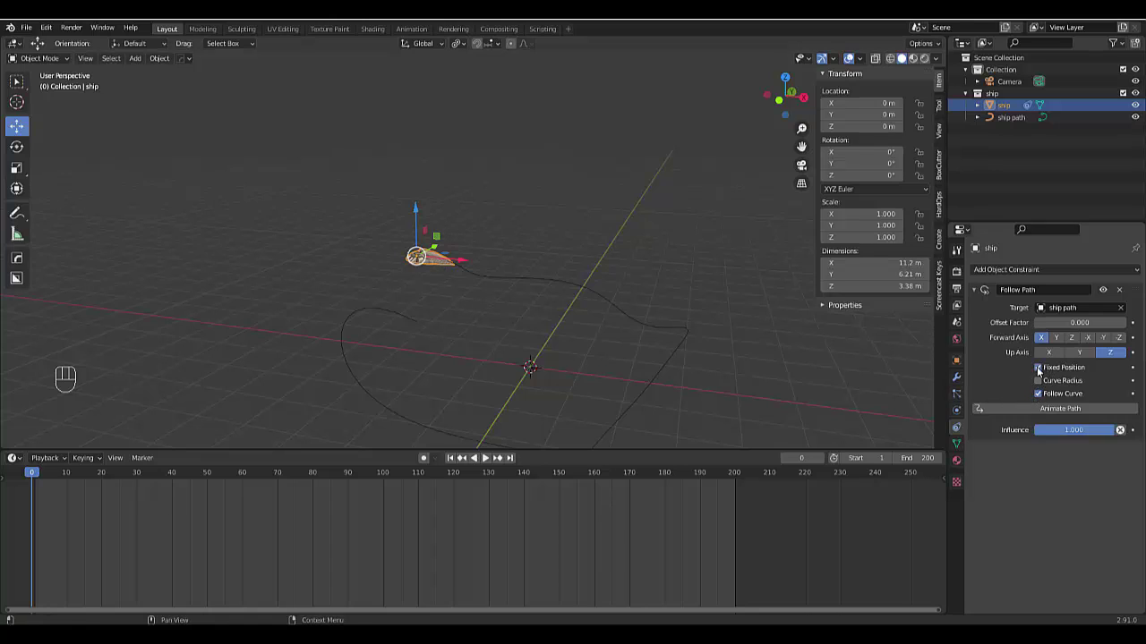
pyautogui.scroll(-3, 554, 332)
pyautogui.press('space')
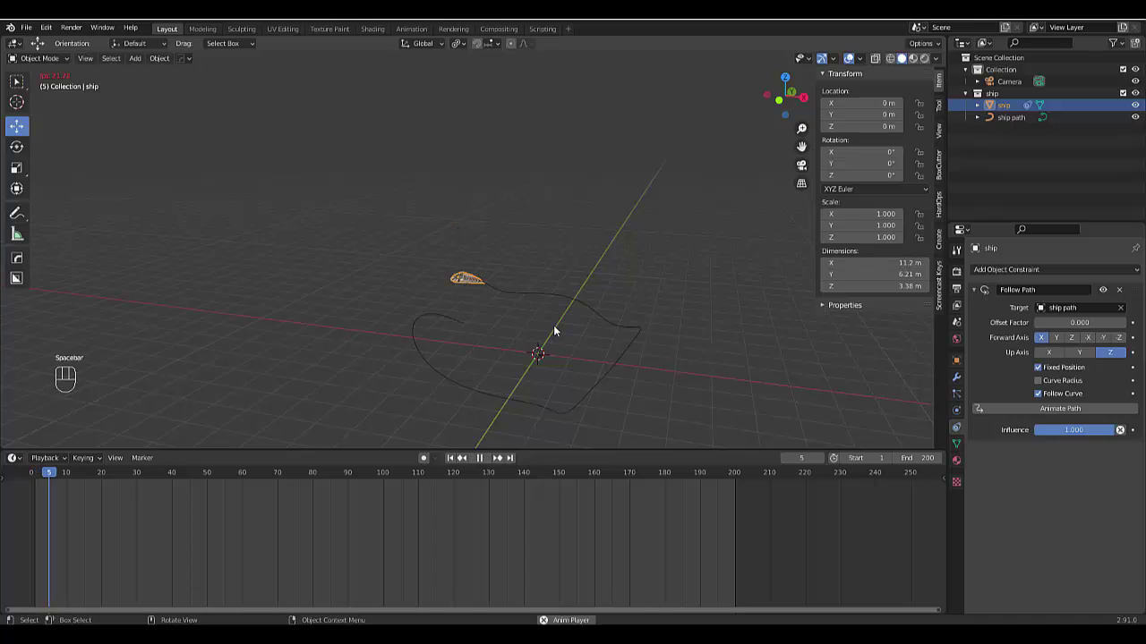
pyautogui.press('space')
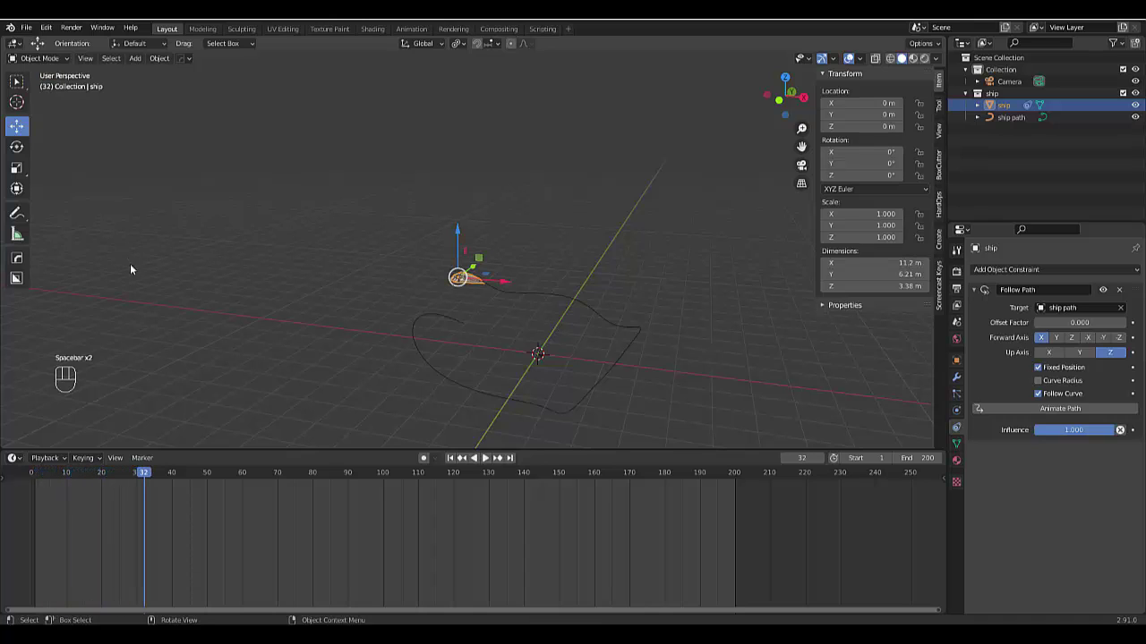
pyautogui.moveTo(120, 484); pyautogui.dragTo(56, 480)
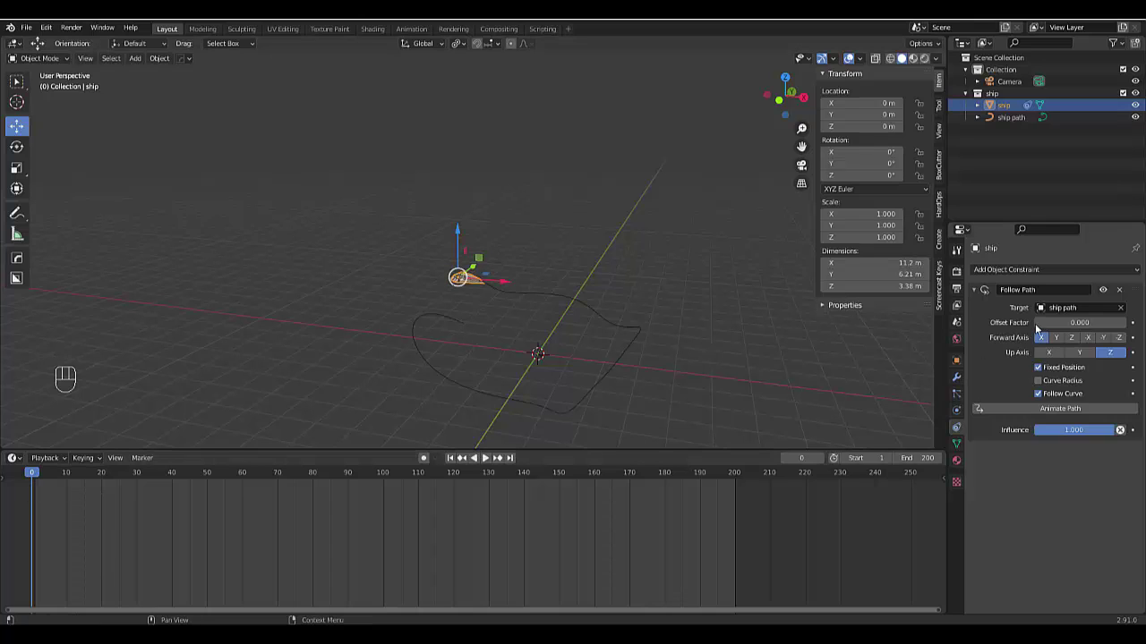
pyautogui.moveTo(1036, 329)
pyautogui.mouseDown()
pyautogui.moveTo(1123, 330)
pyautogui.moveTo(1037, 330)
pyautogui.mouseUp()
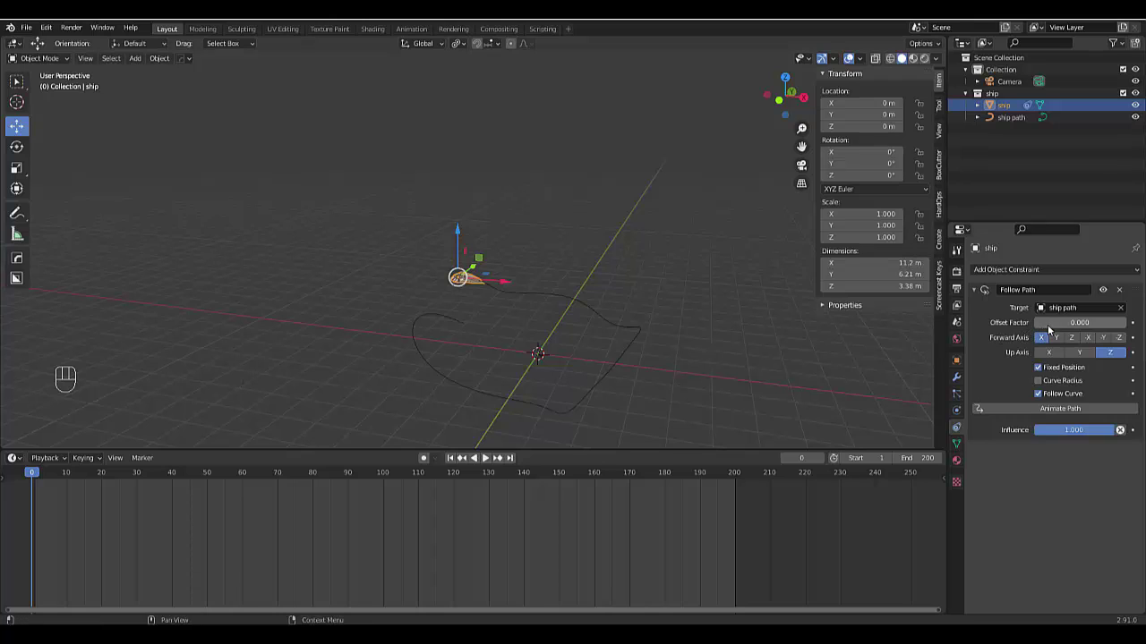
# Keyframe the Offset Factor at frame 0, then move the ship further and key it at frame 50.
pyautogui.press('i')
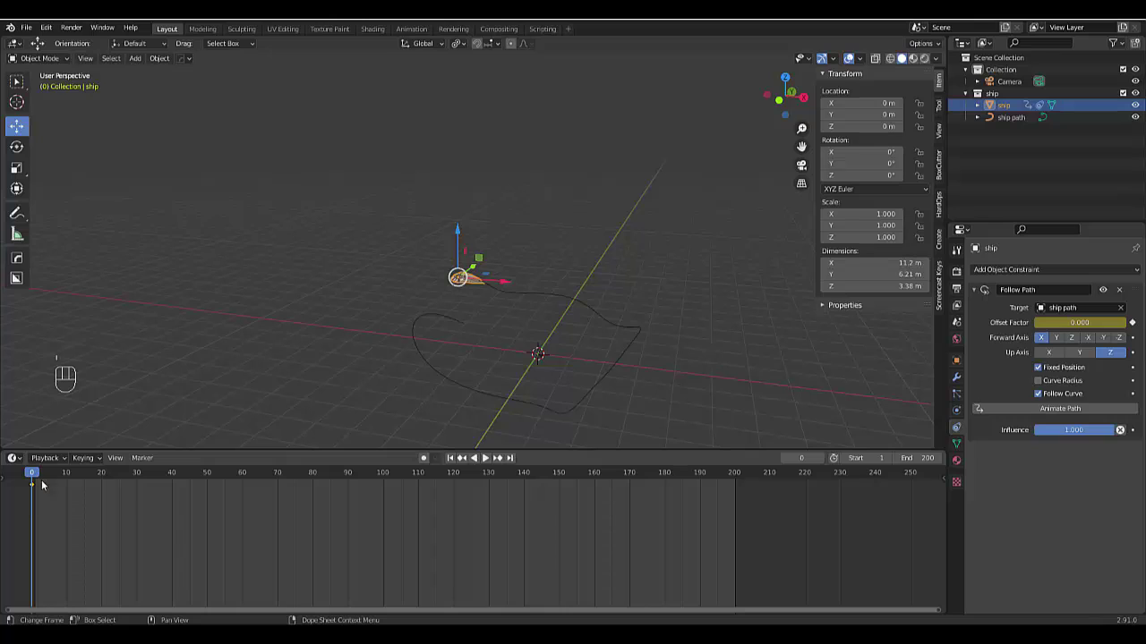
pyautogui.press('space')
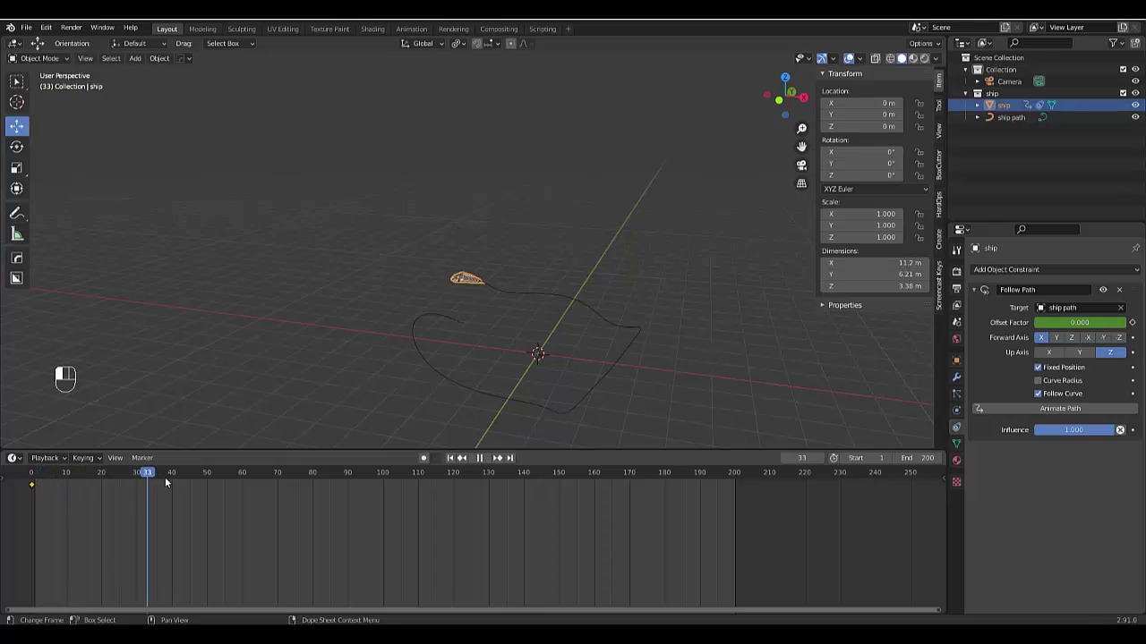
pyautogui.moveTo(218, 489); pyautogui.dragTo(206, 484)
pyautogui.press('space')
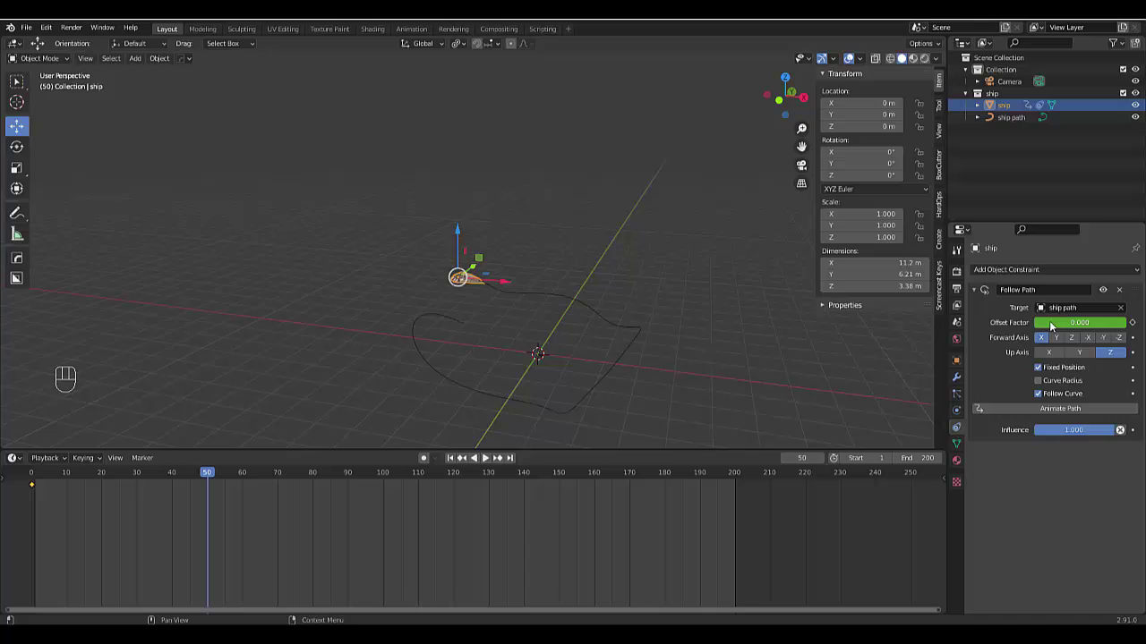
pyautogui.moveTo(1074, 322); pyautogui.dragTo(1119, 322)
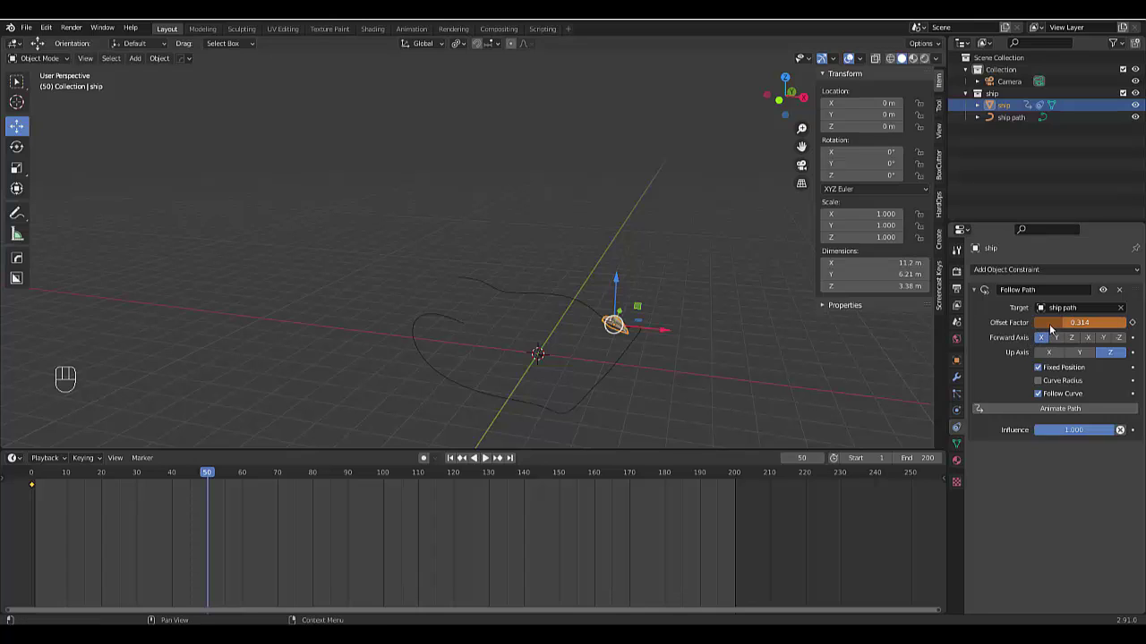
pyautogui.press('i')
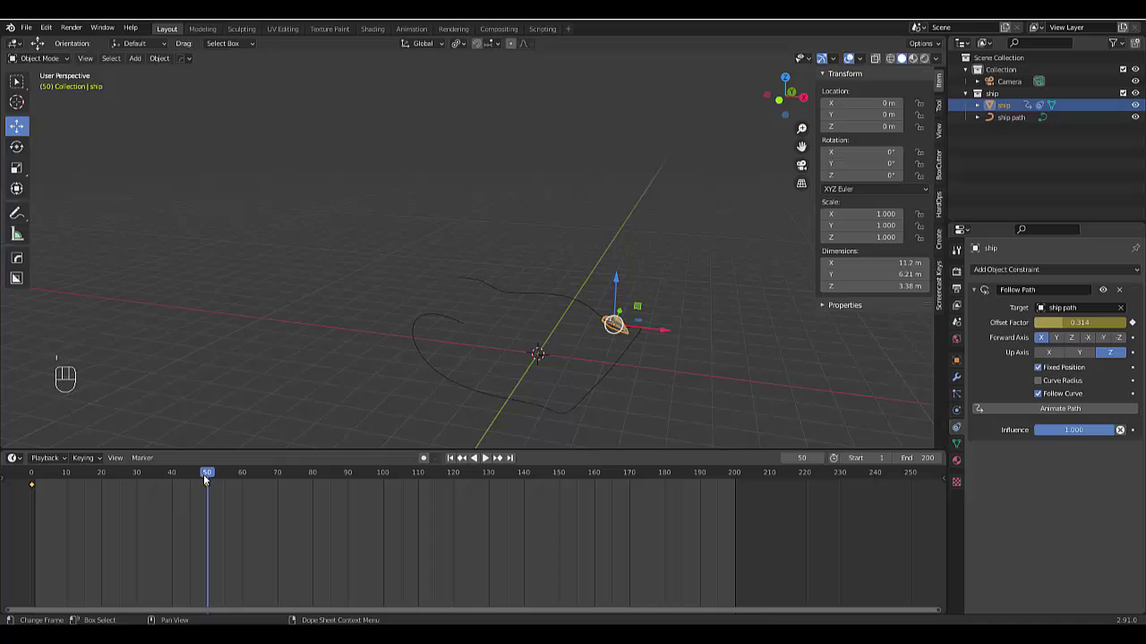
# Push the ship further along the path and key Offset Factor at frames 100 and 150 (0.865).
pyautogui.press('space')
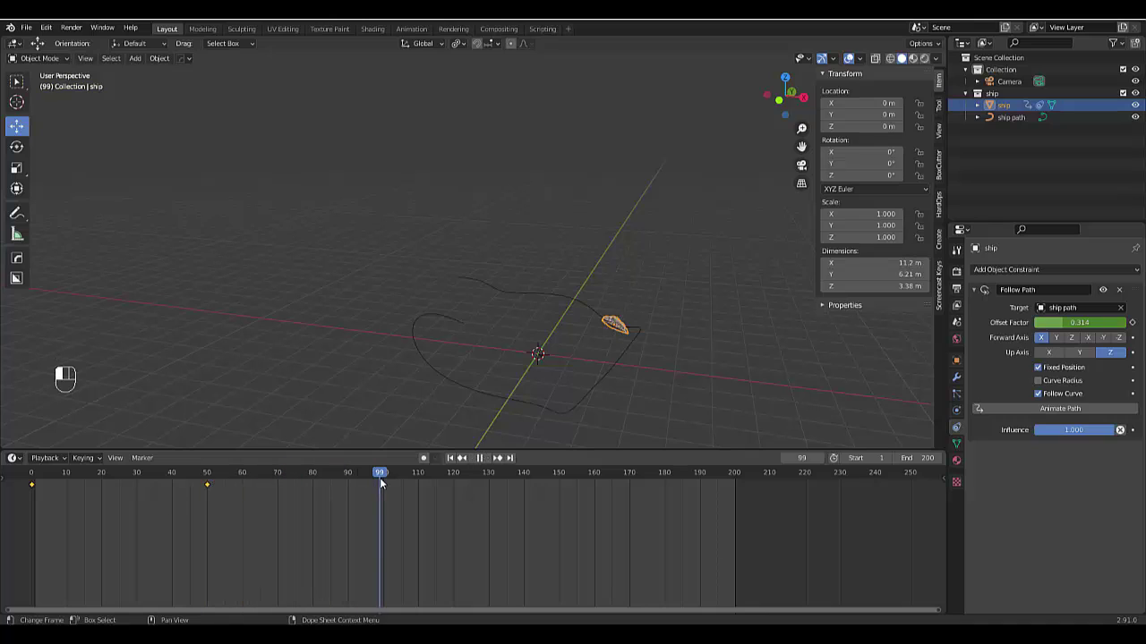
pyautogui.press('space')
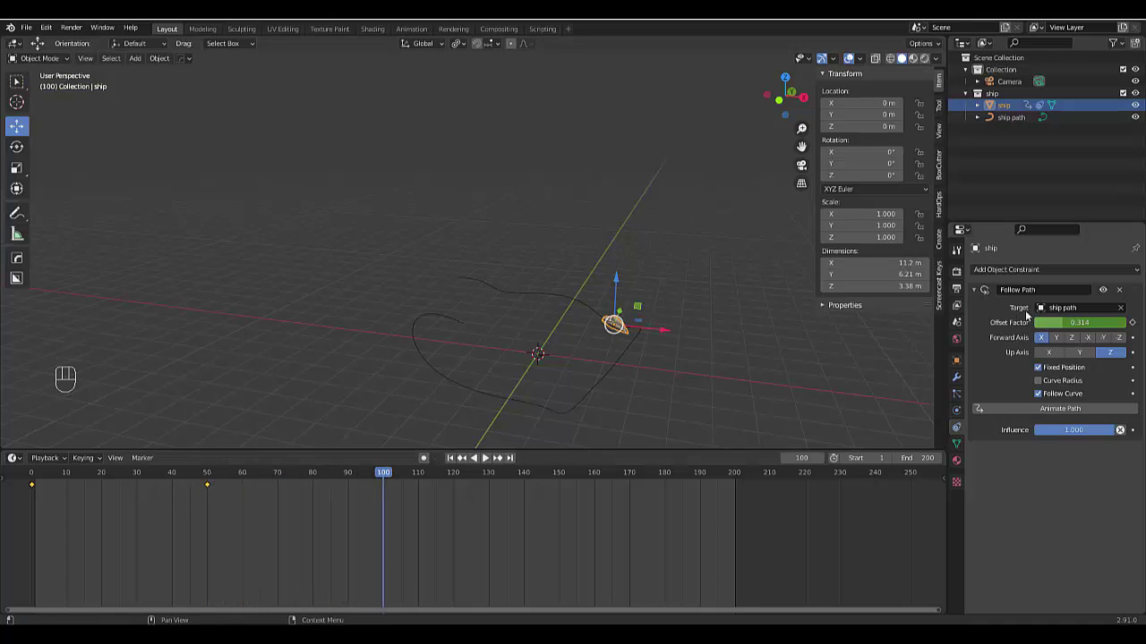
pyautogui.moveTo(1078, 322); pyautogui.dragTo(1141, 322)
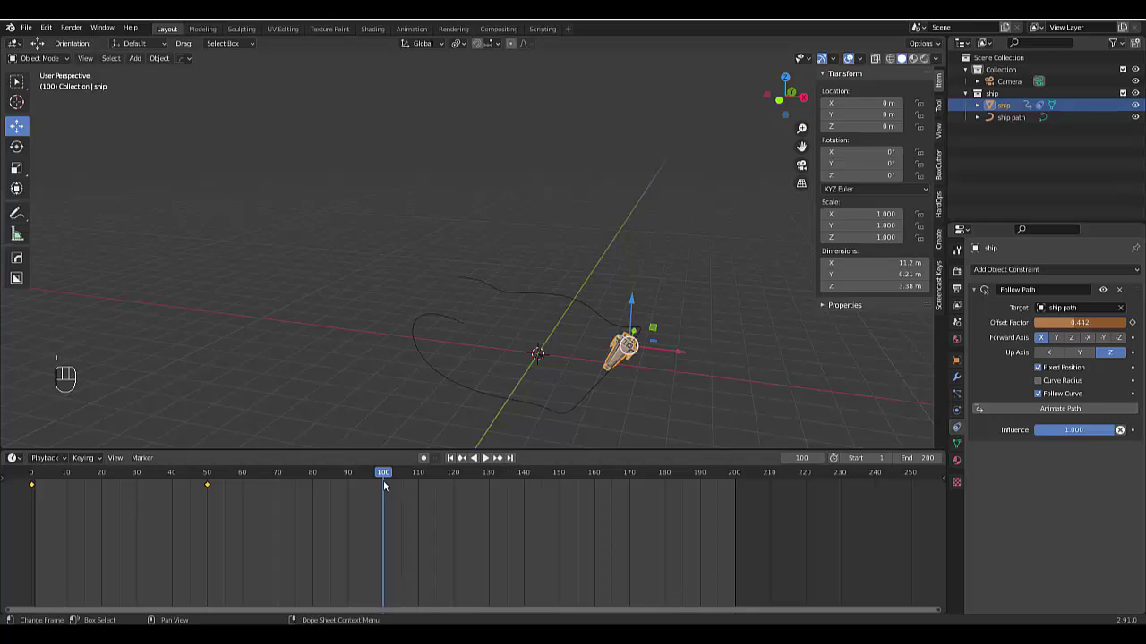
pyautogui.press('i')
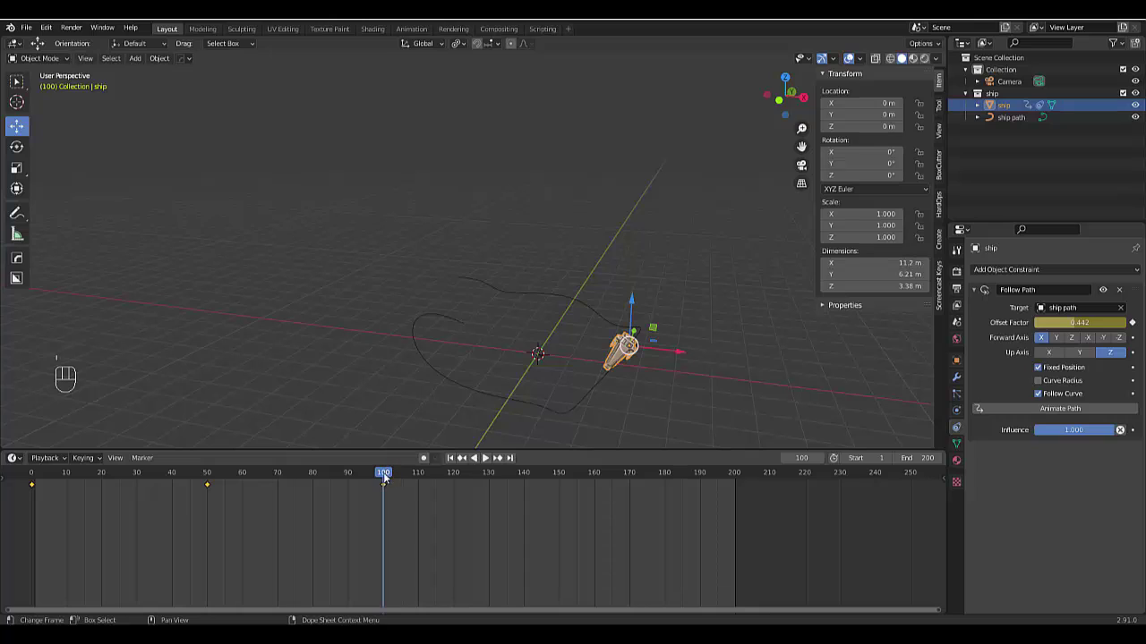
pyautogui.press('space')
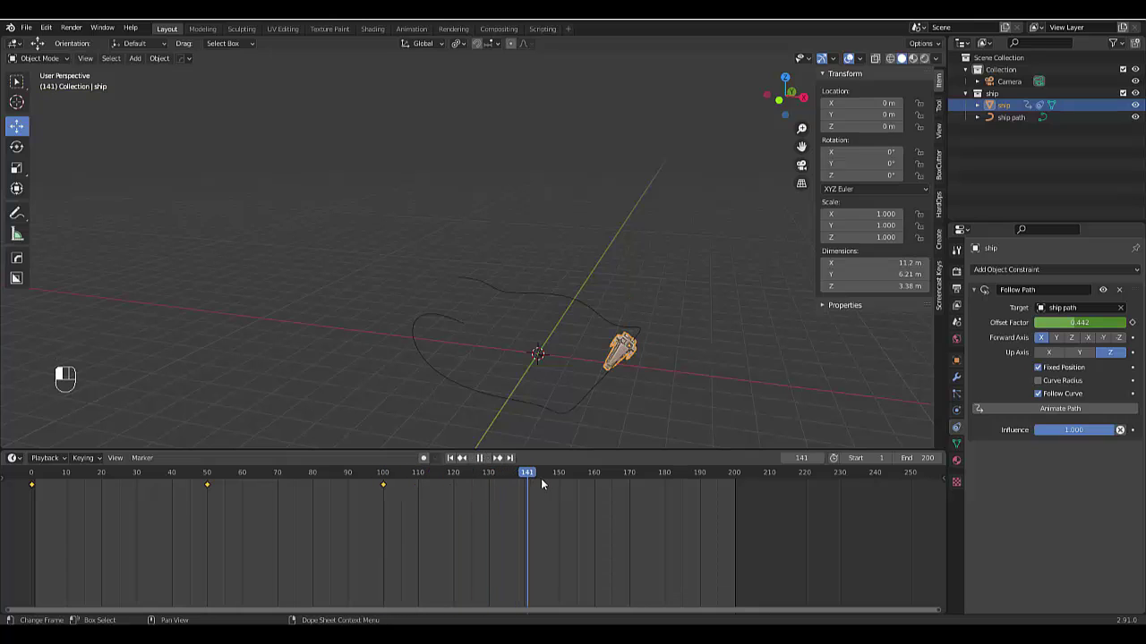
pyautogui.press('space')
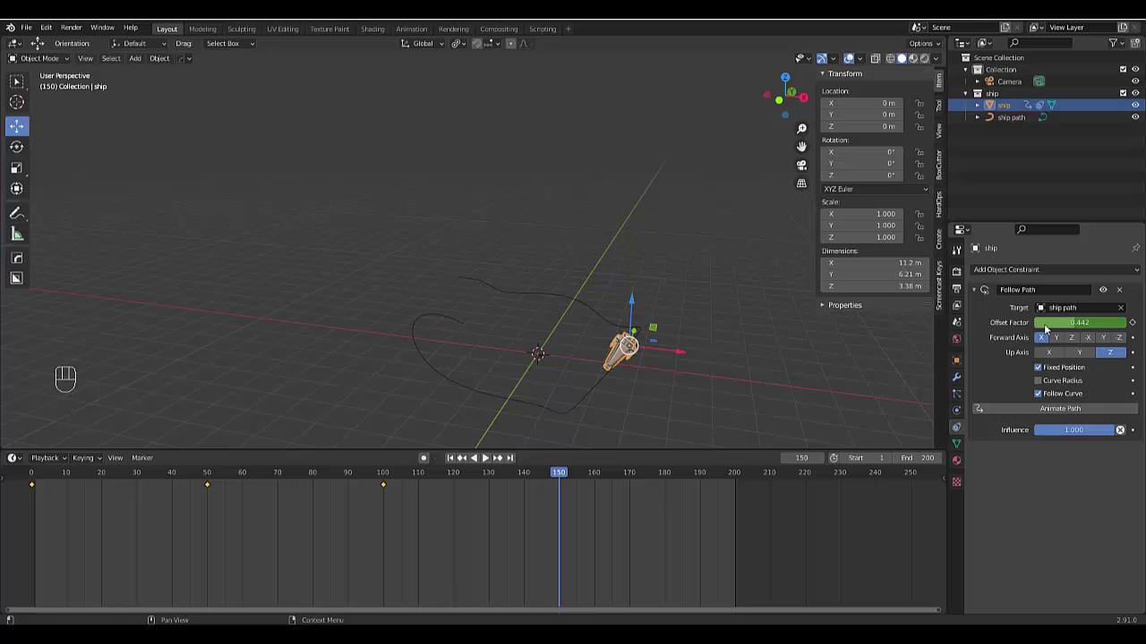
pyautogui.moveTo(1045, 329); pyautogui.dragTo(1106, 322)
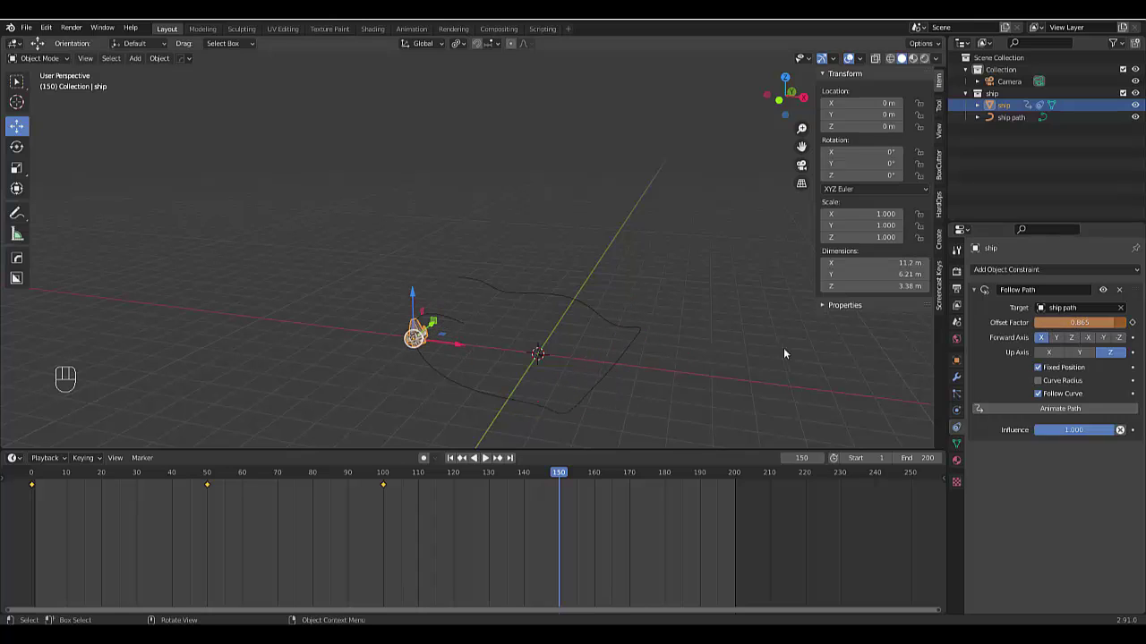
pyautogui.press('i')
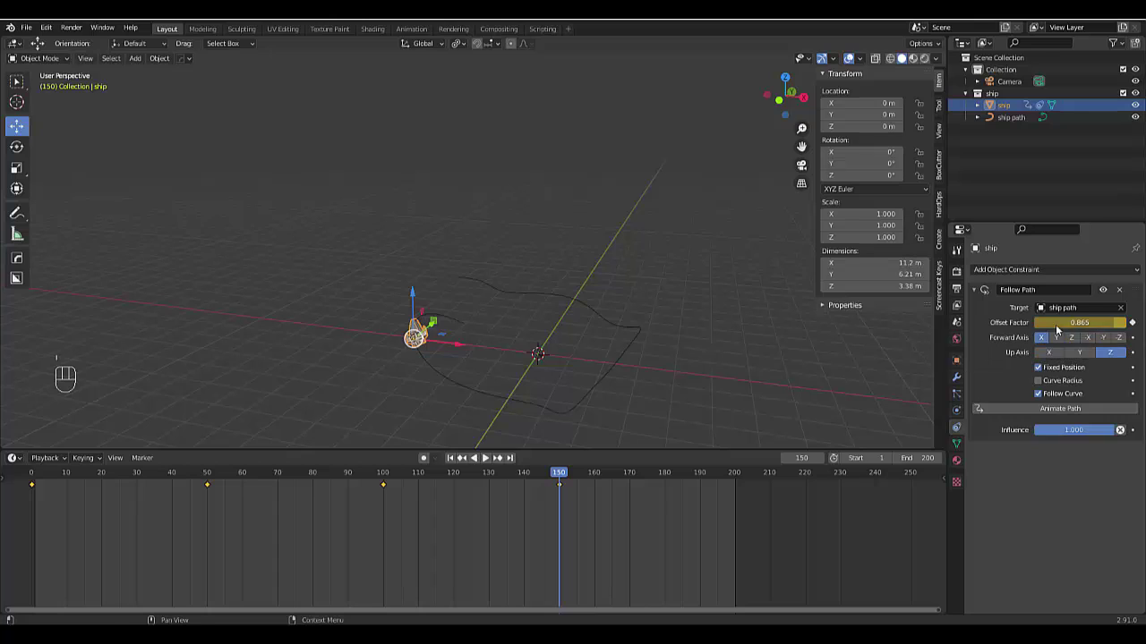
# At frame 200, set the End frame to 200, key Offset Factor 1.000 and play back.
pyautogui.moveTo(559, 481); pyautogui.dragTo(737, 481)
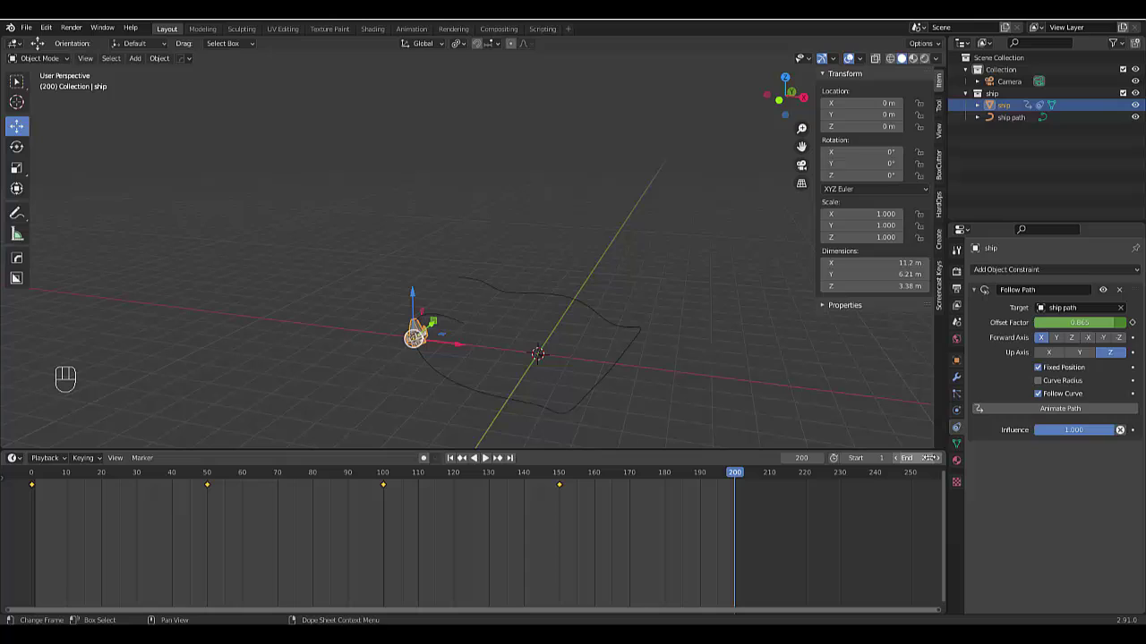
pyautogui.click(917, 458)
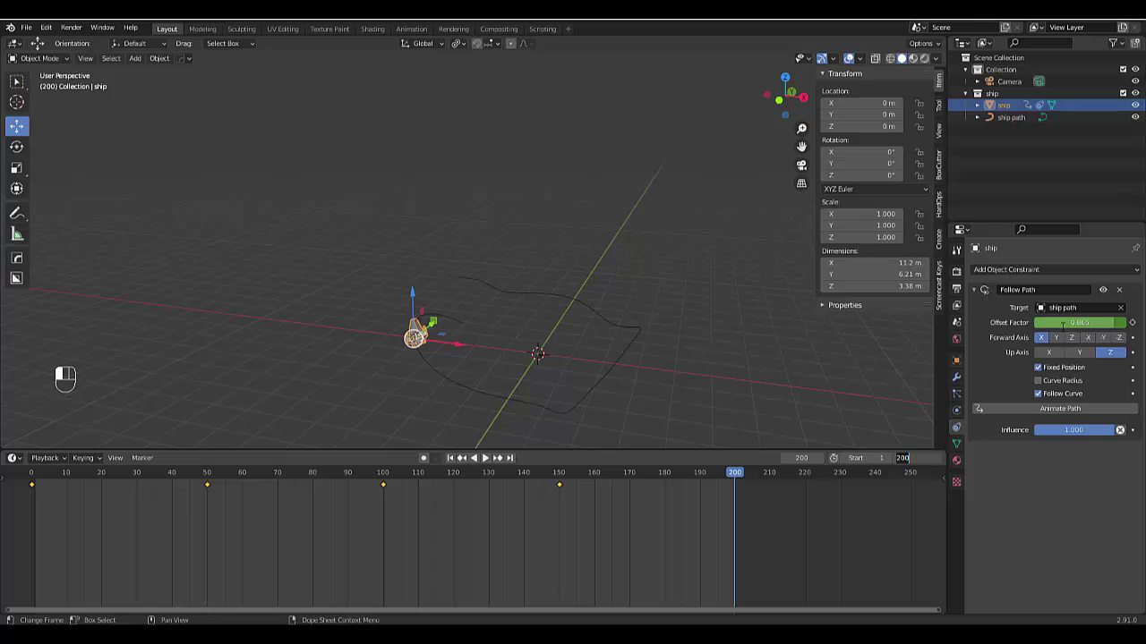
pyautogui.moveTo(1062, 325); pyautogui.dragTo(1096, 328)
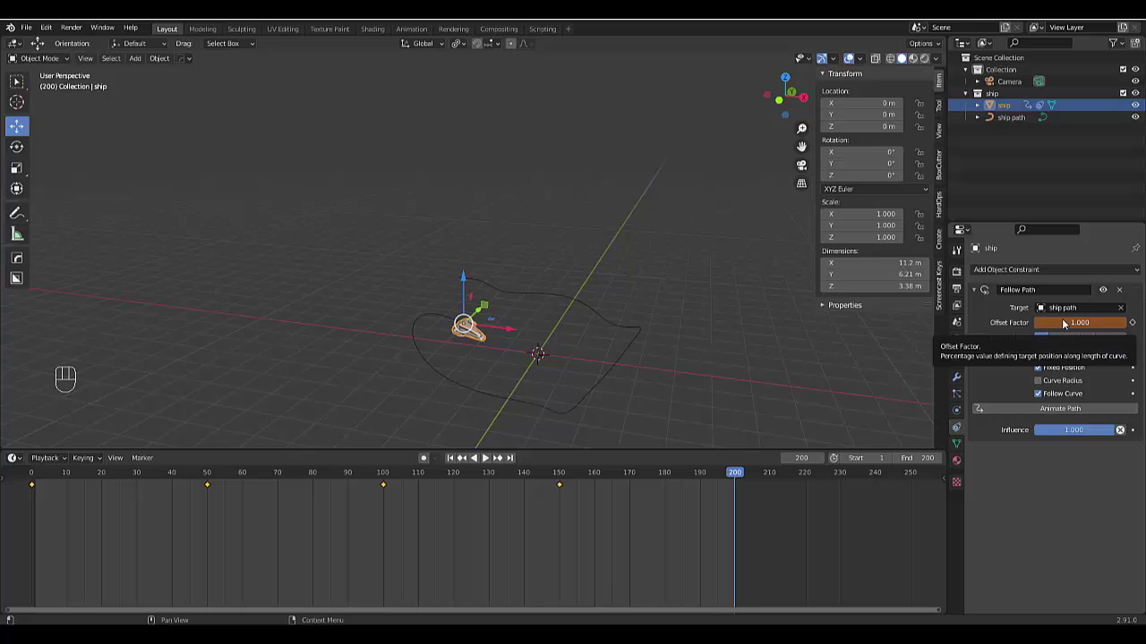
pyautogui.press('i')
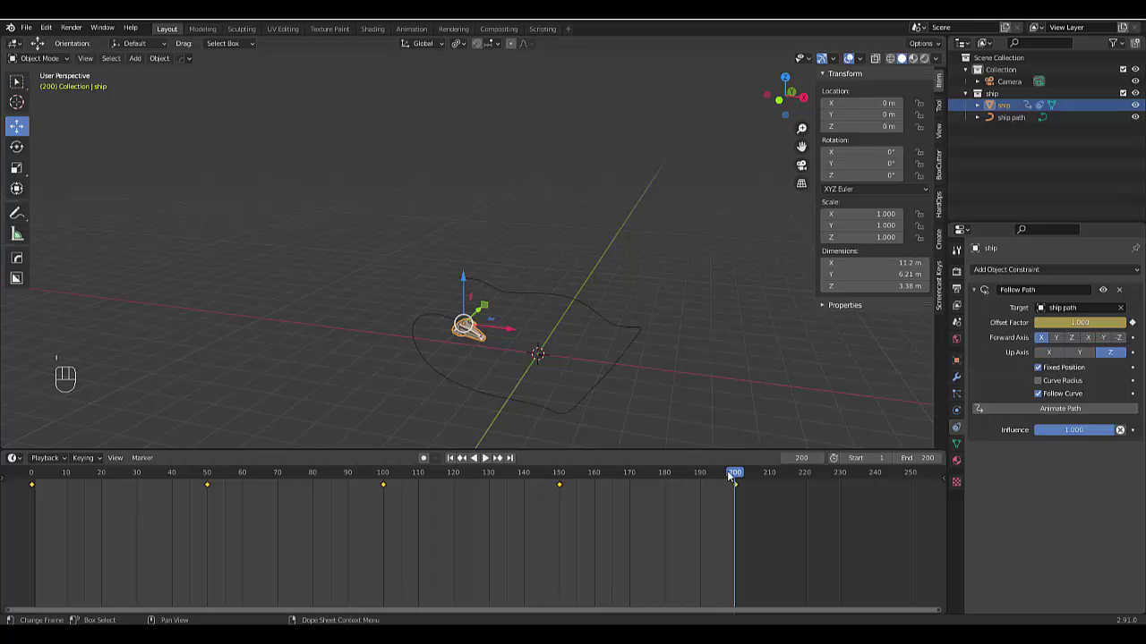
pyautogui.hotkey('ctrl', 'shift', 'space')
pyautogui.press('Escape')
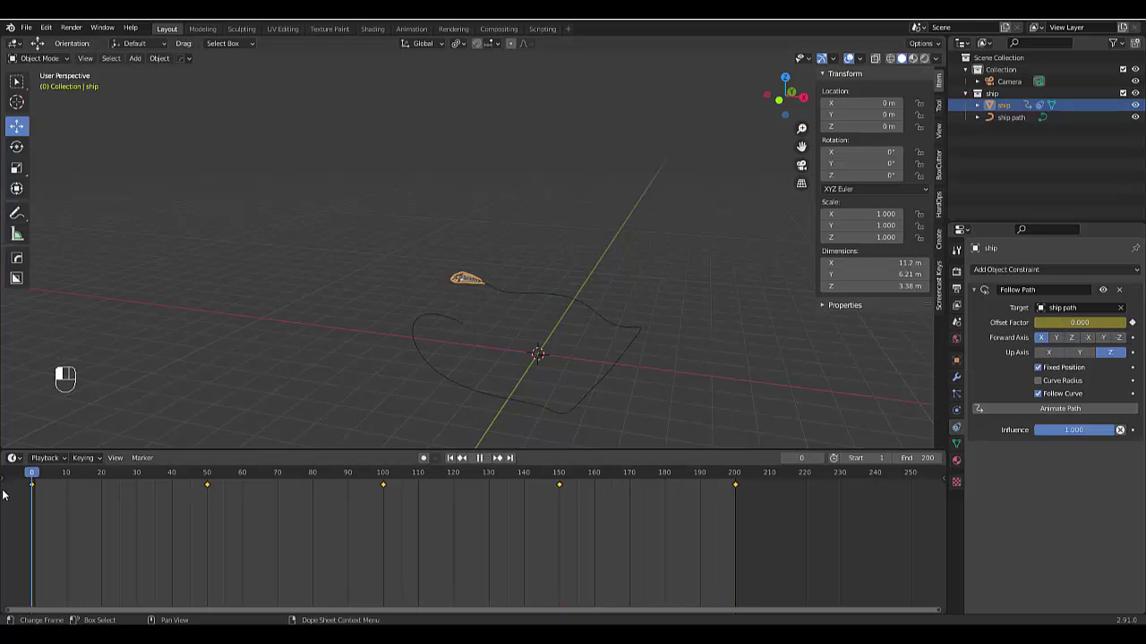
pyautogui.press('space')
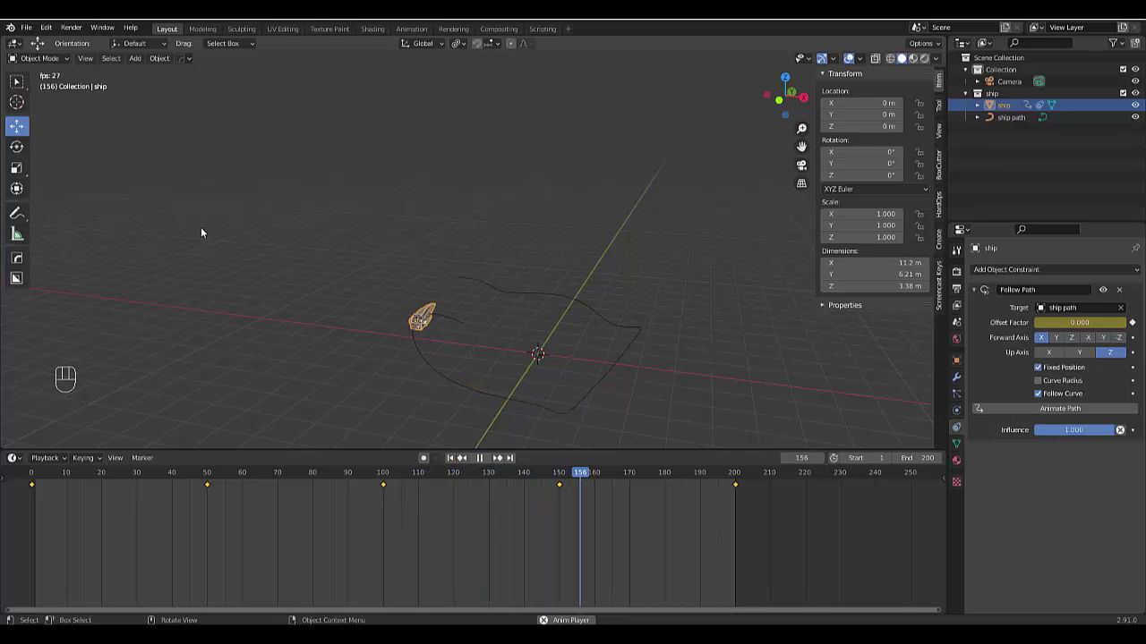
pyautogui.press('space')
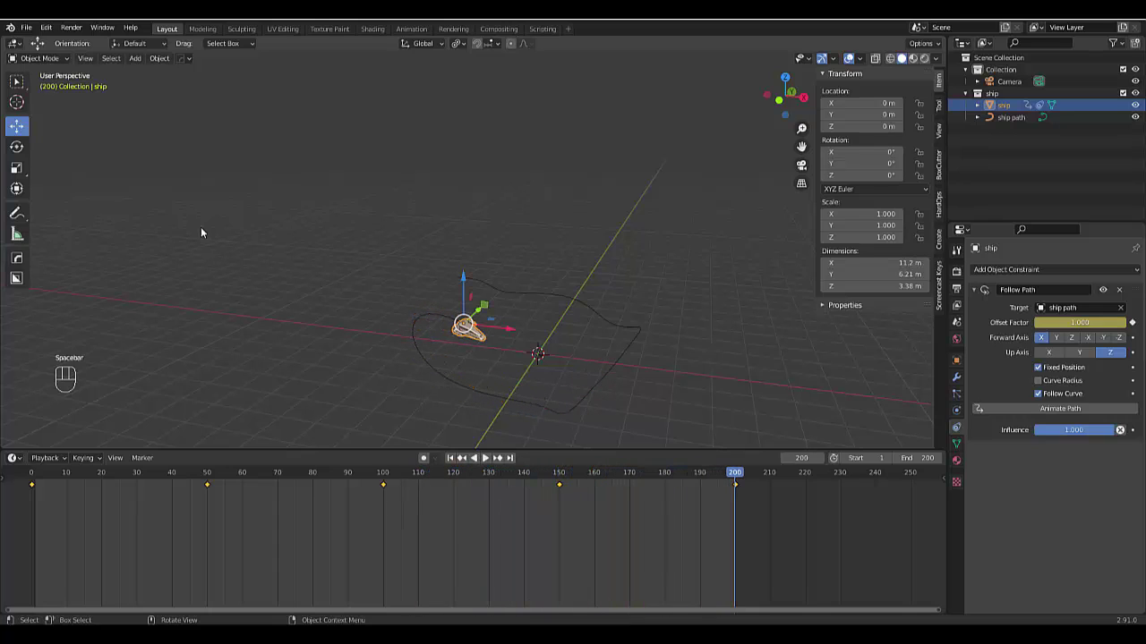
pyautogui.moveTo(735, 469); pyautogui.dragTo(1, 492)
pyautogui.moveTo(562, 327)
pyautogui.mouseDown(button='middle')
pyautogui.moveTo(544, 348)
pyautogui.moveTo(554, 322)
pyautogui.mouseUp(button='middle')
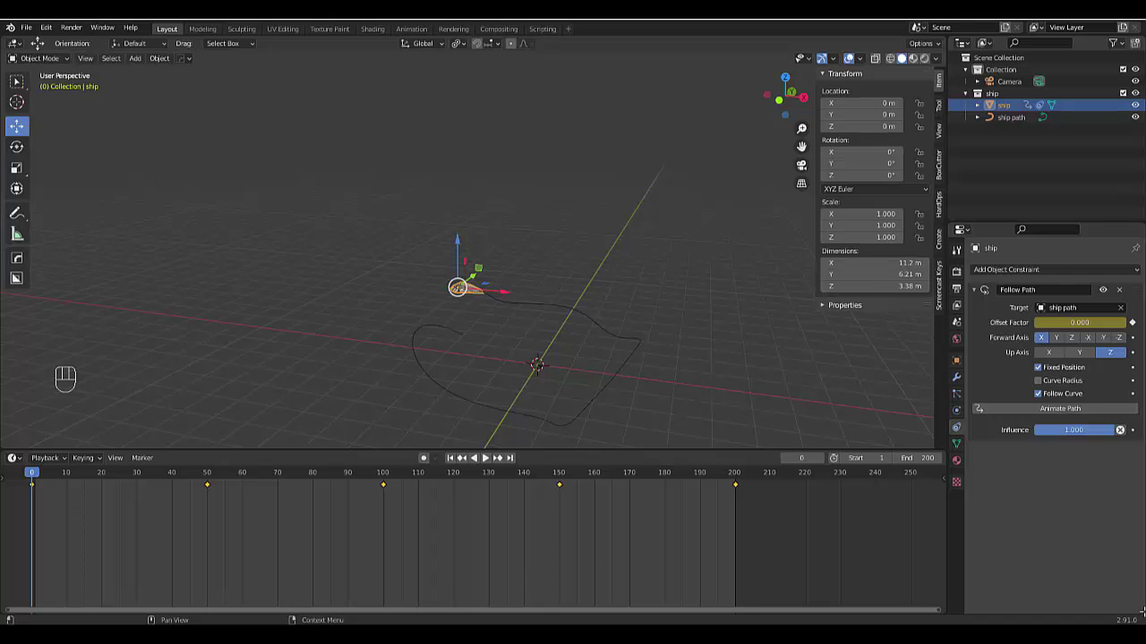
# Split the Properties area and make the lower part a 3D Viewport looking through the camera.
pyautogui.moveTo(1141, 611); pyautogui.dragTo(1133, 444)
pyautogui.click(961, 453)
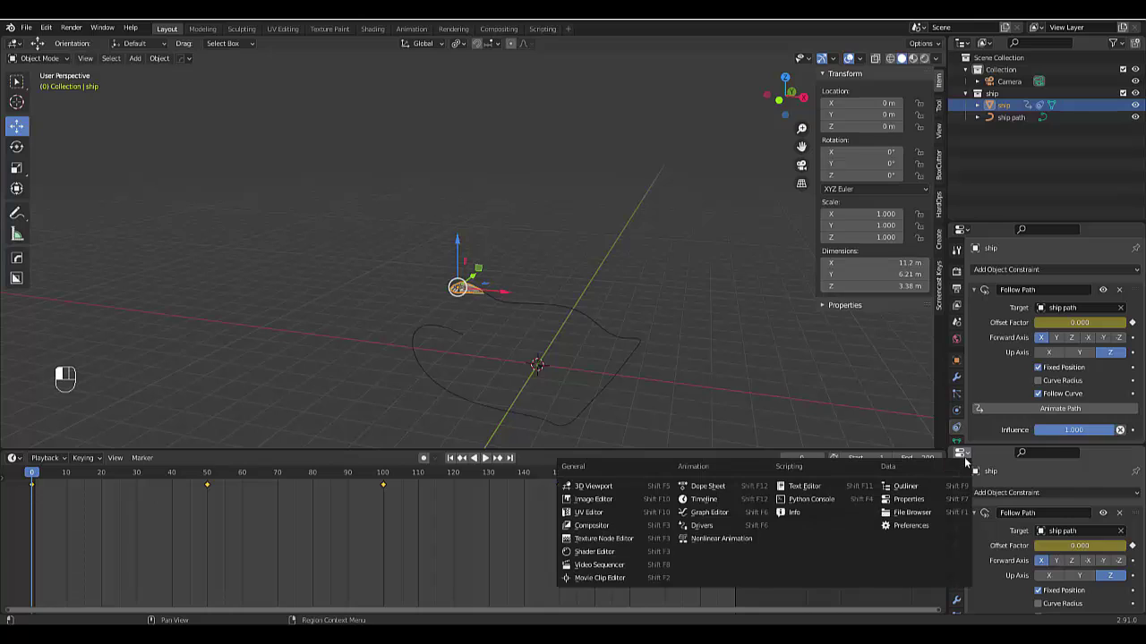
pyautogui.click(592, 486)
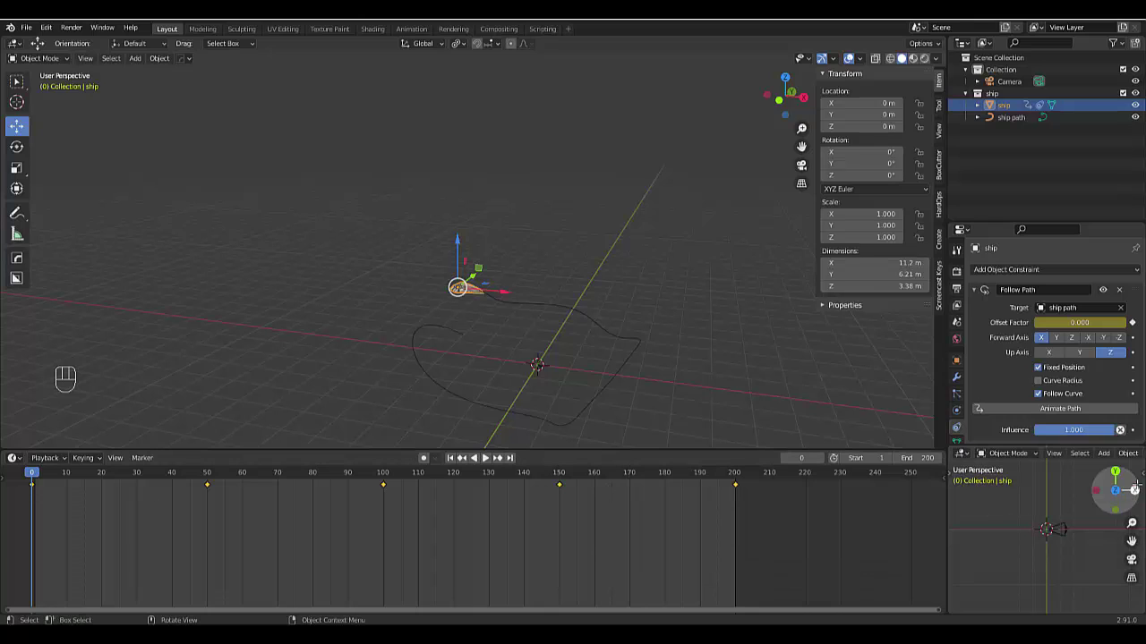
pyautogui.click(1131, 559)
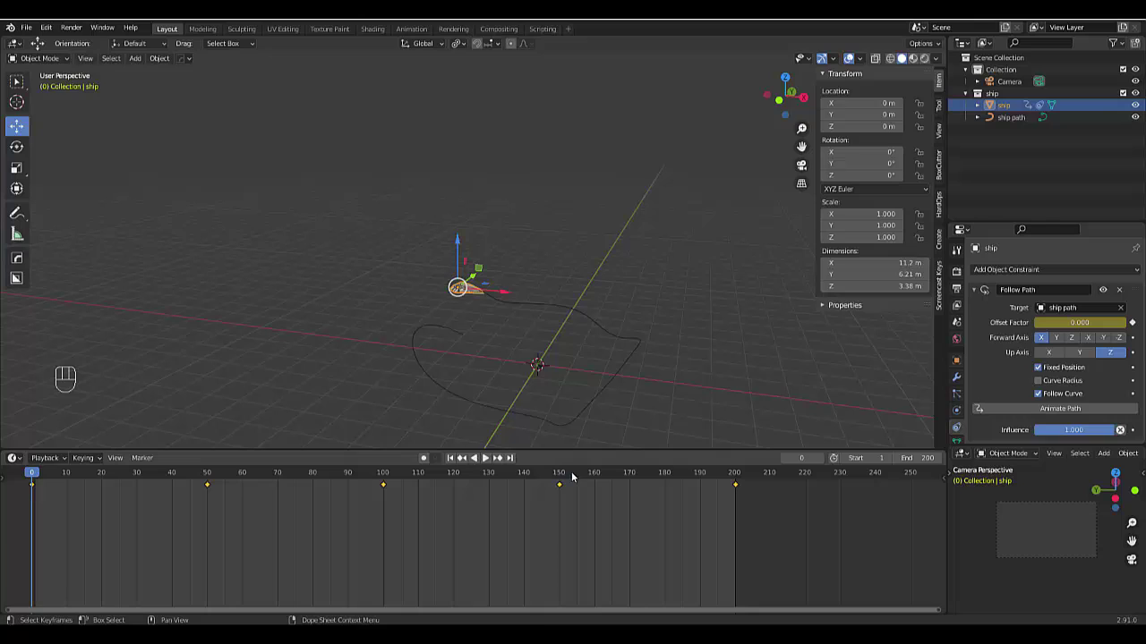
# Play the animation through the camera view, then rewind the timeline to frame 0.
pyautogui.press('space')
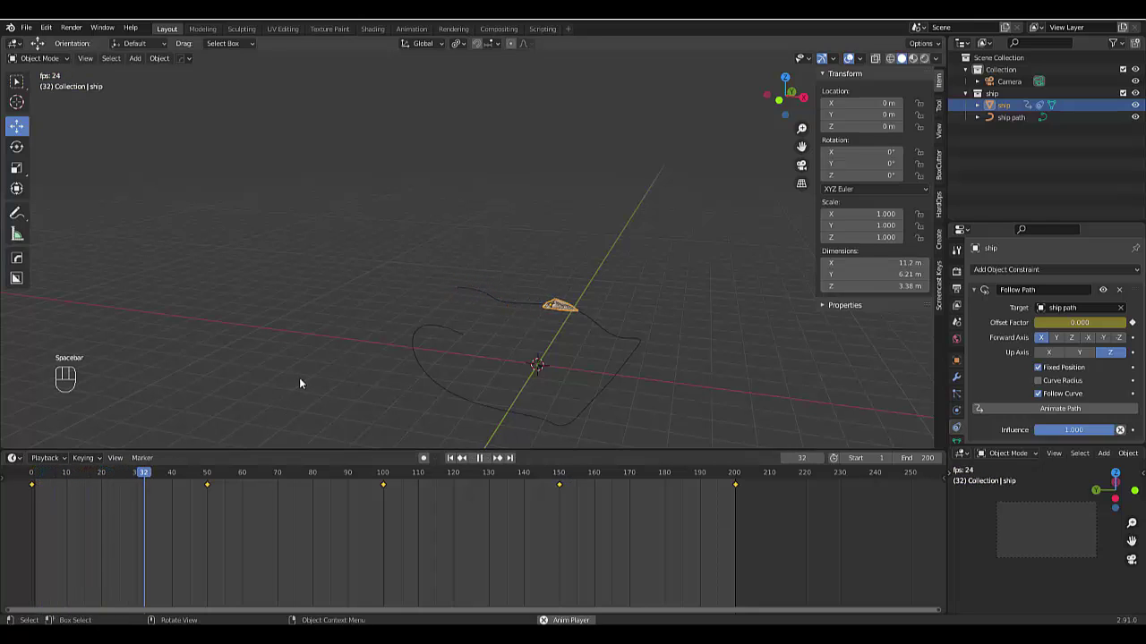
pyautogui.press('space')
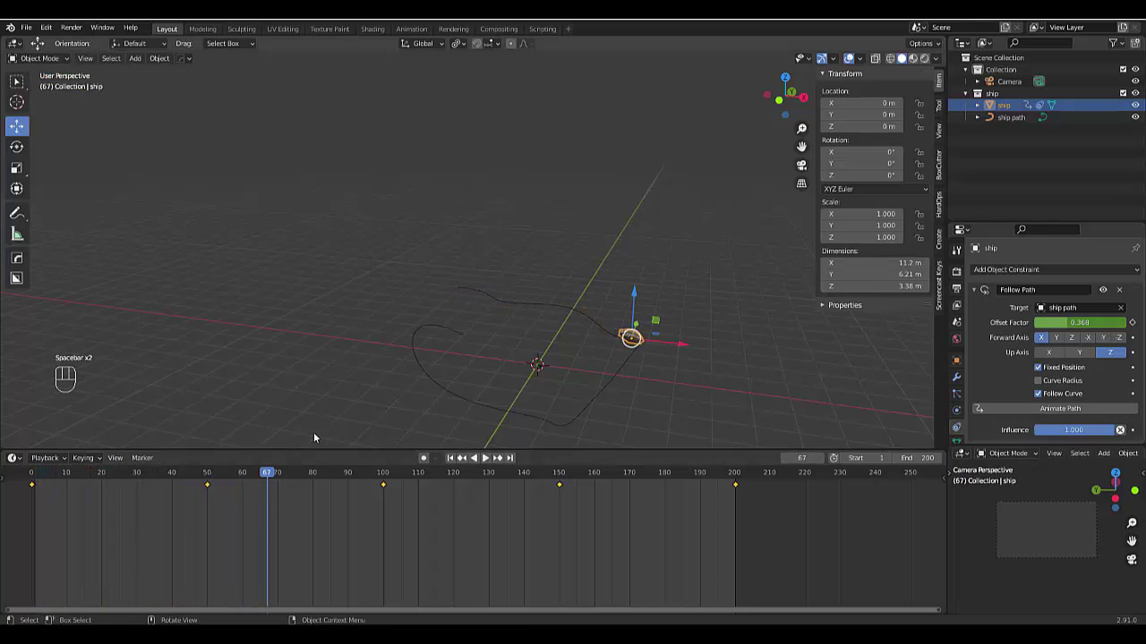
pyautogui.moveTo(265, 478); pyautogui.dragTo(27, 484)
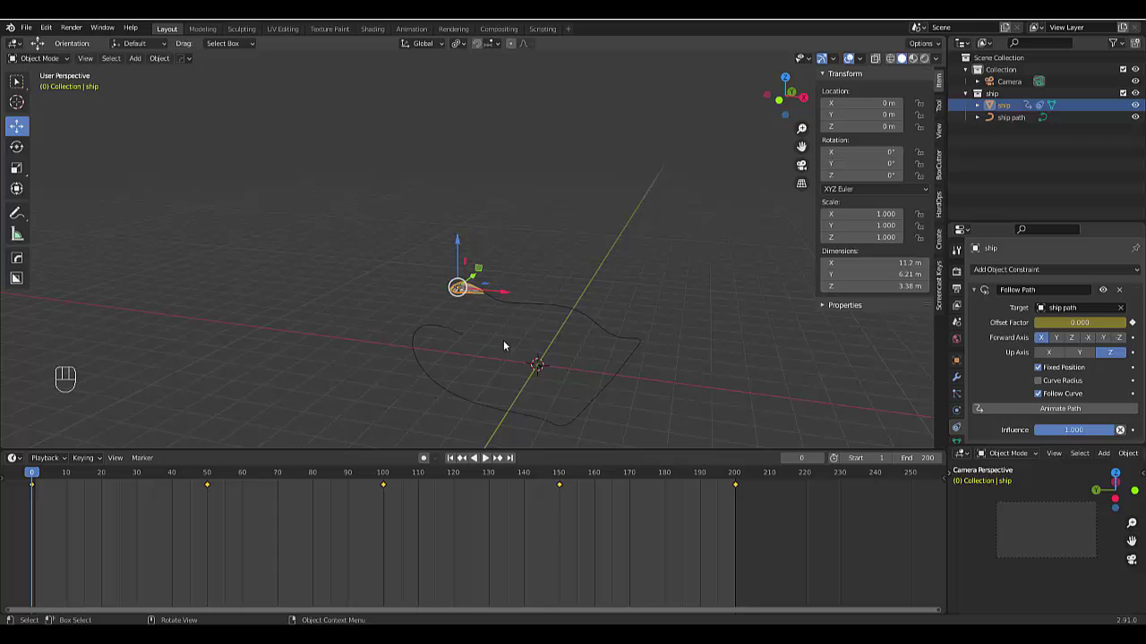
# In top view with the ship deselected, add a Bezier curve at the origin with a 15 m radius.
pyautogui.press('KP_7')
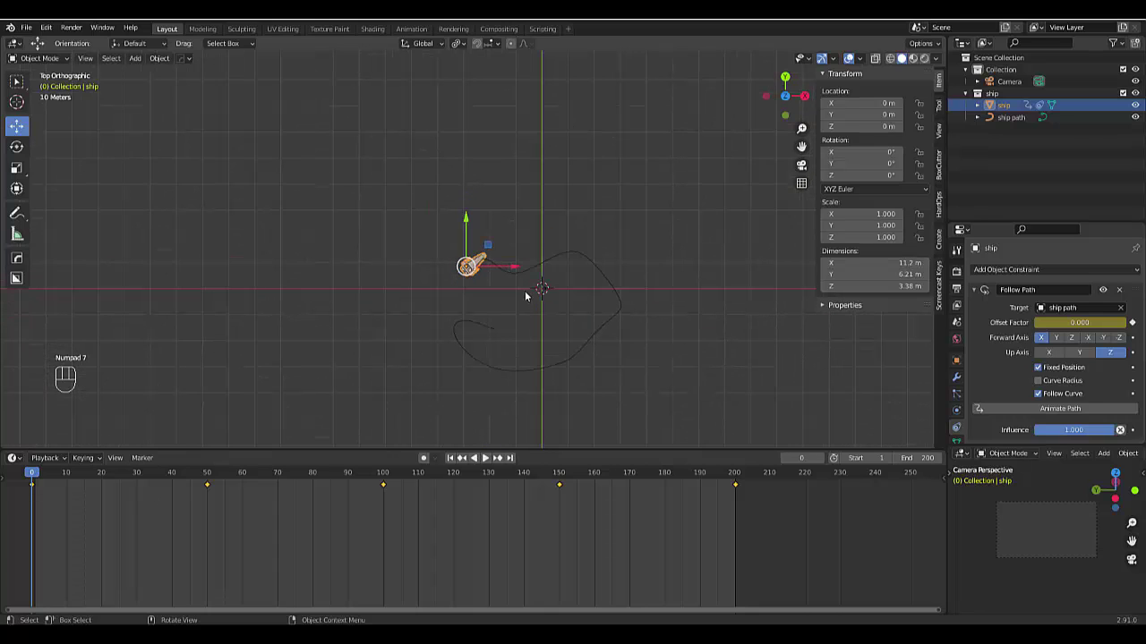
pyautogui.click(417, 279)
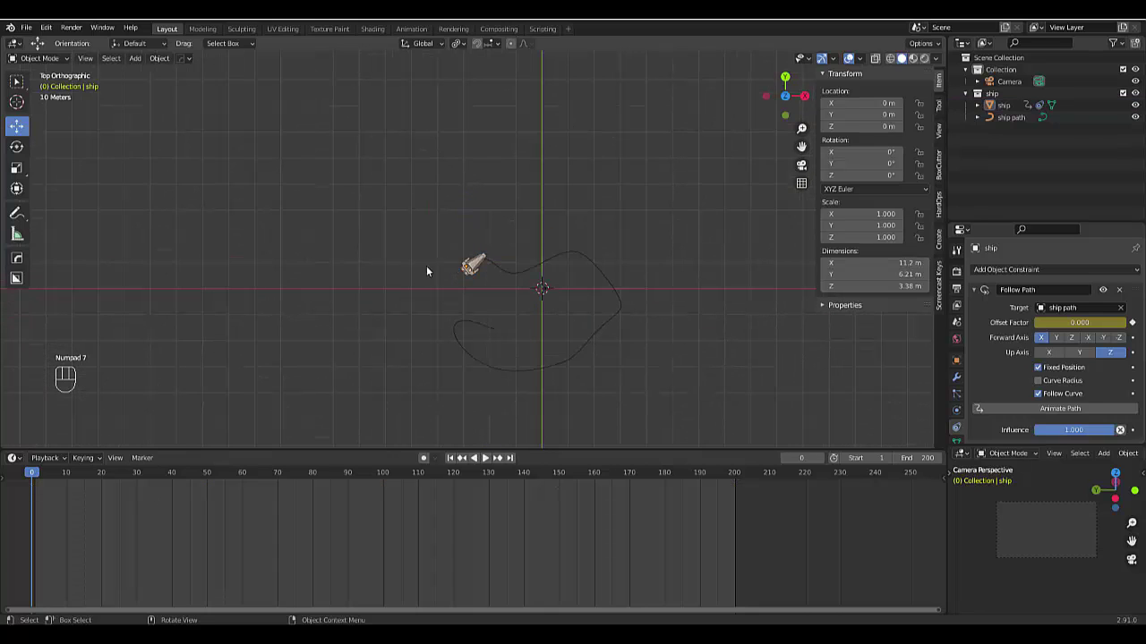
pyautogui.click(964, 94)
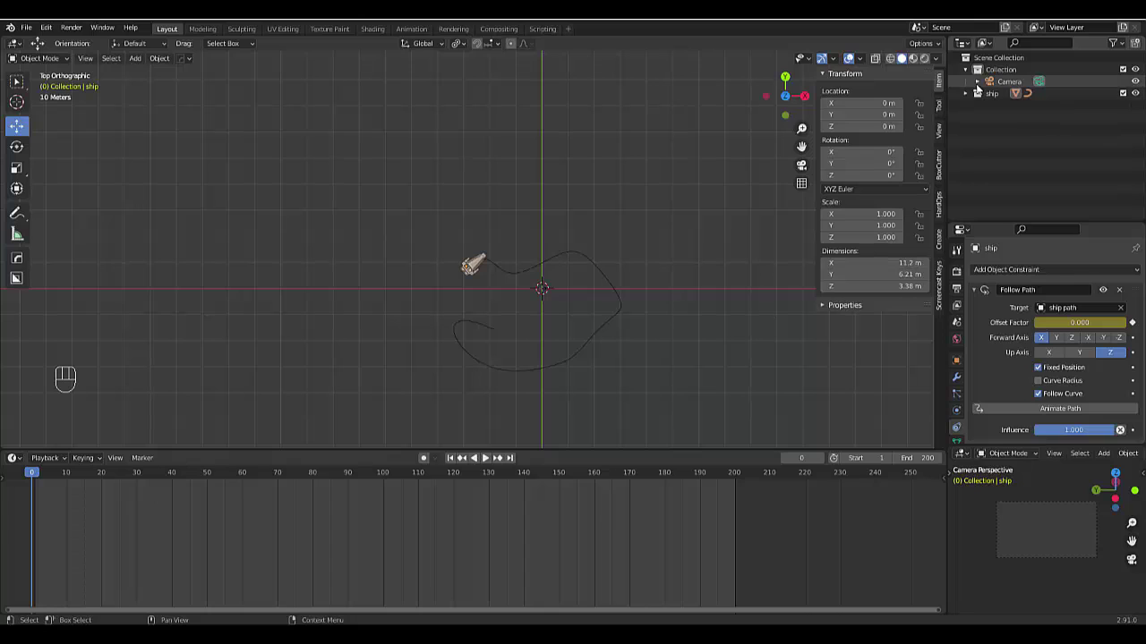
pyautogui.scroll(1, 447, 256)
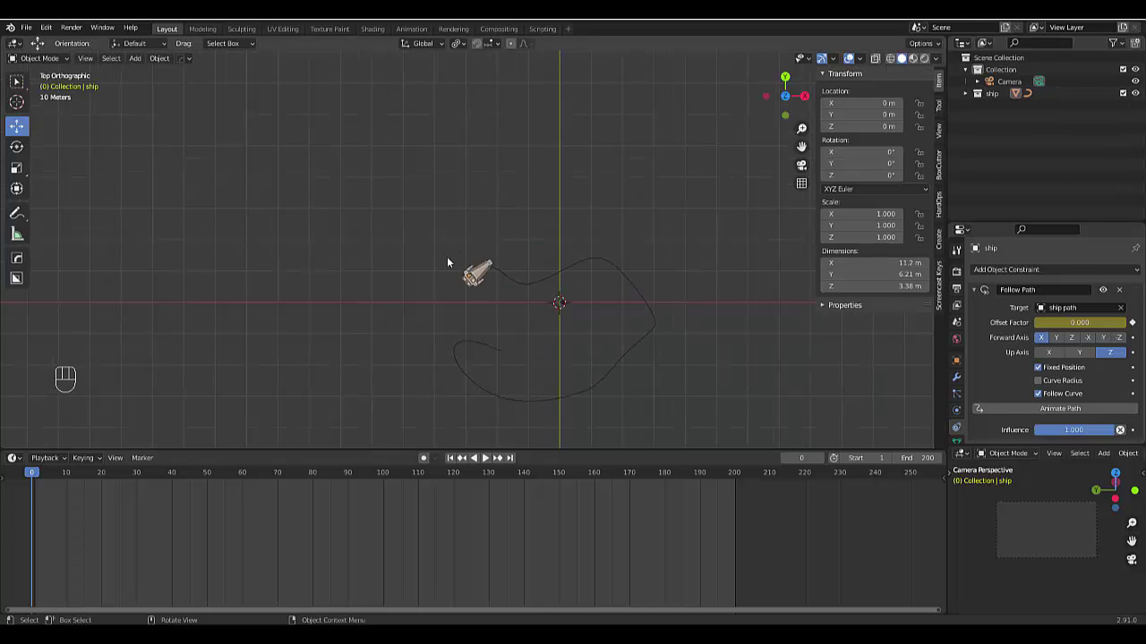
pyautogui.hotkey('shift', 'a')
pyautogui.moveTo(424, 271)
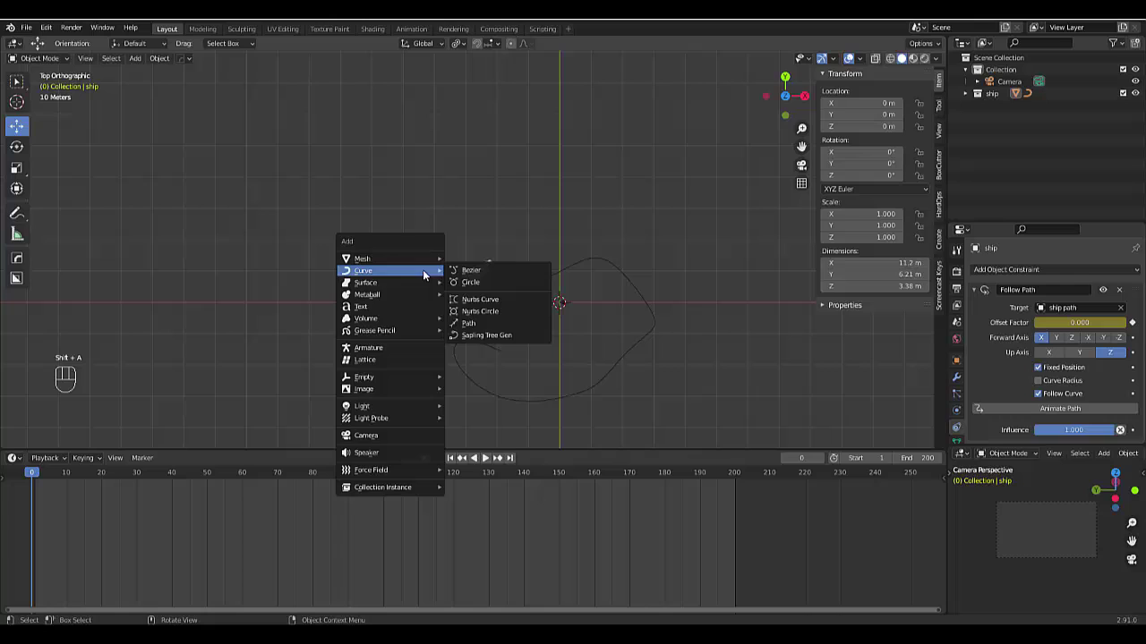
pyautogui.click(469, 271)
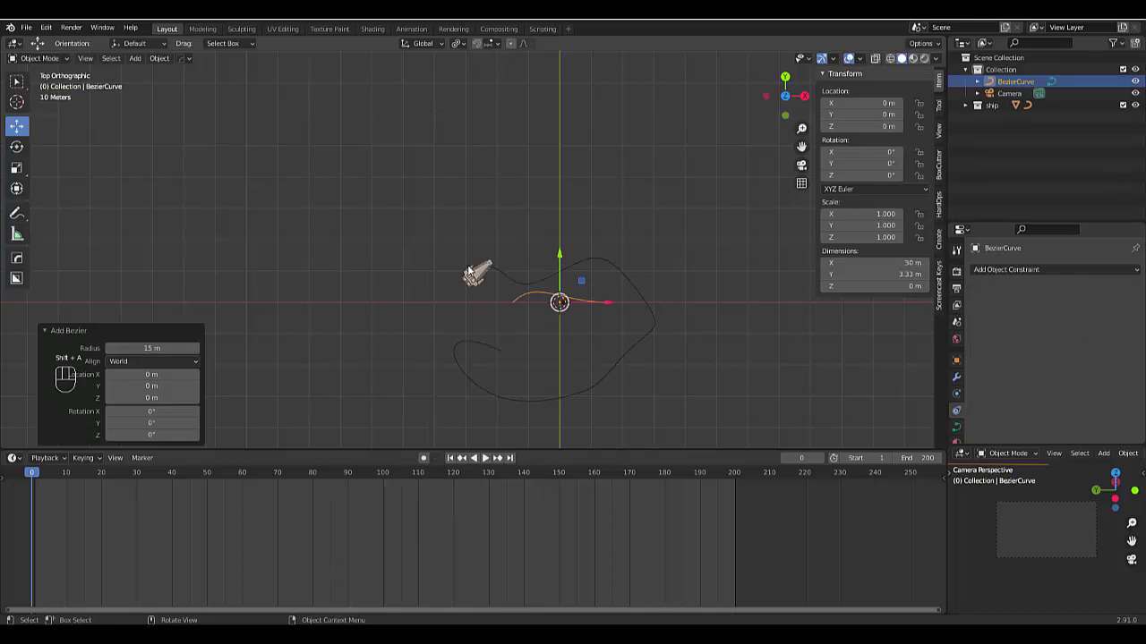
pyautogui.click(159, 347)
# Move the curve's left point up-left and swing its handle downward, with proportional editing off.
pyautogui.press('Tab')
pyautogui.scroll(2, 499, 305)
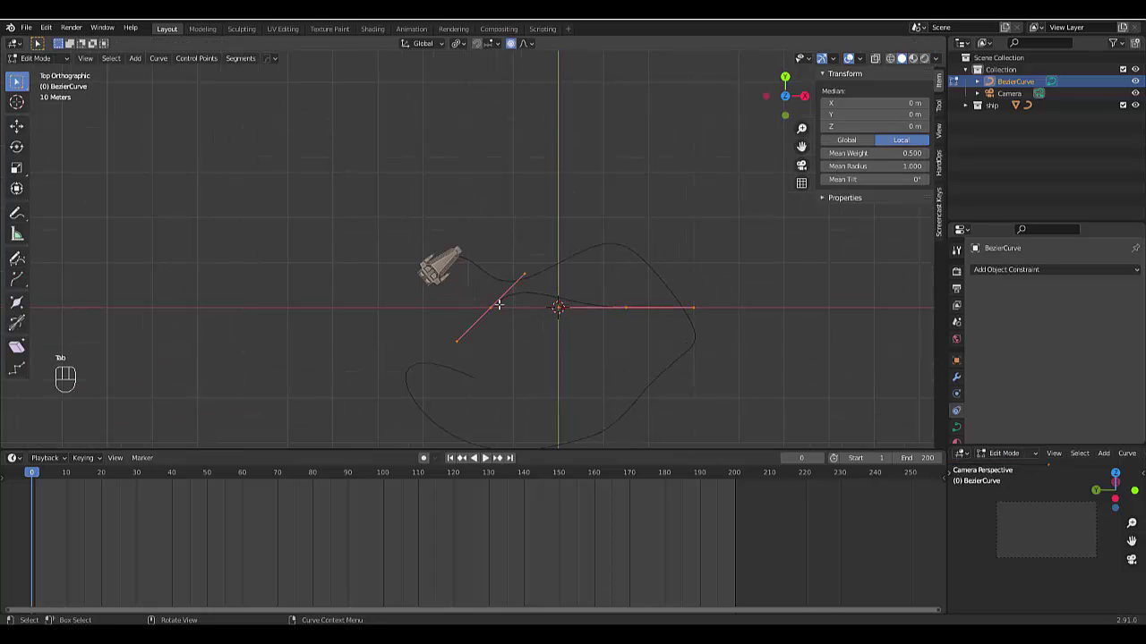
pyautogui.click(511, 329)
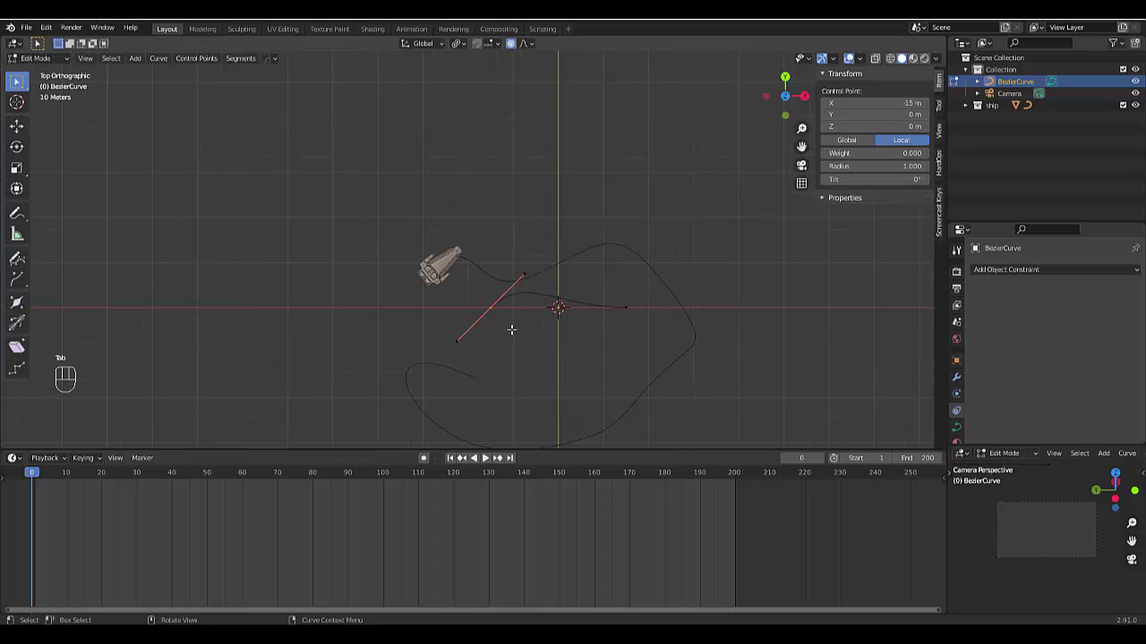
pyautogui.press('g')
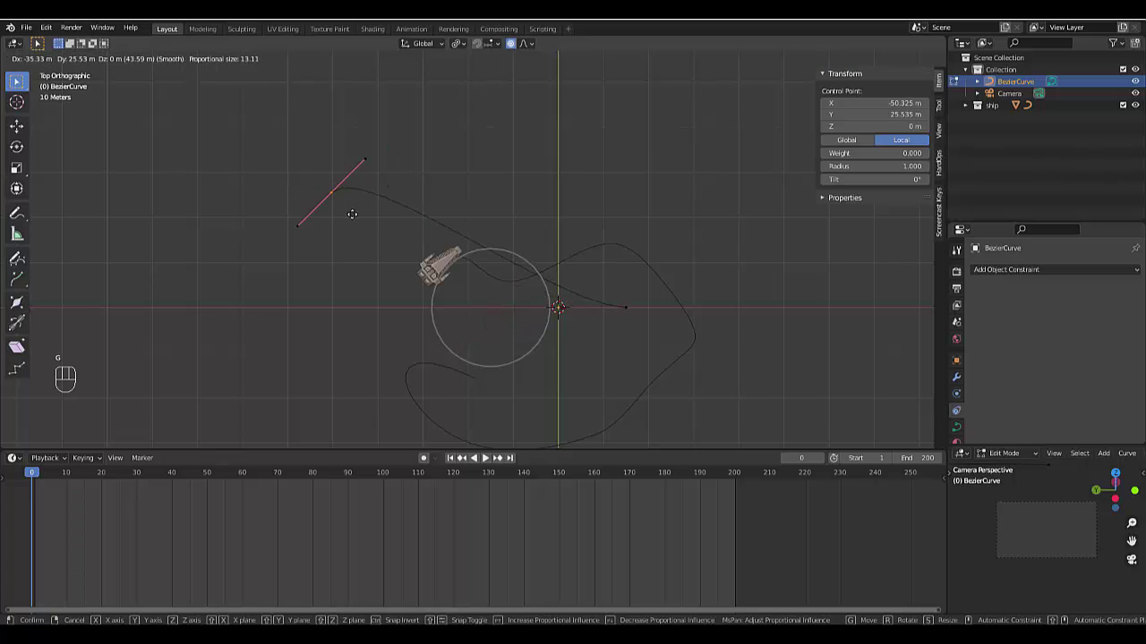
pyautogui.click(332, 215)
pyautogui.moveTo(280, 202); pyautogui.dragTo(298, 269)
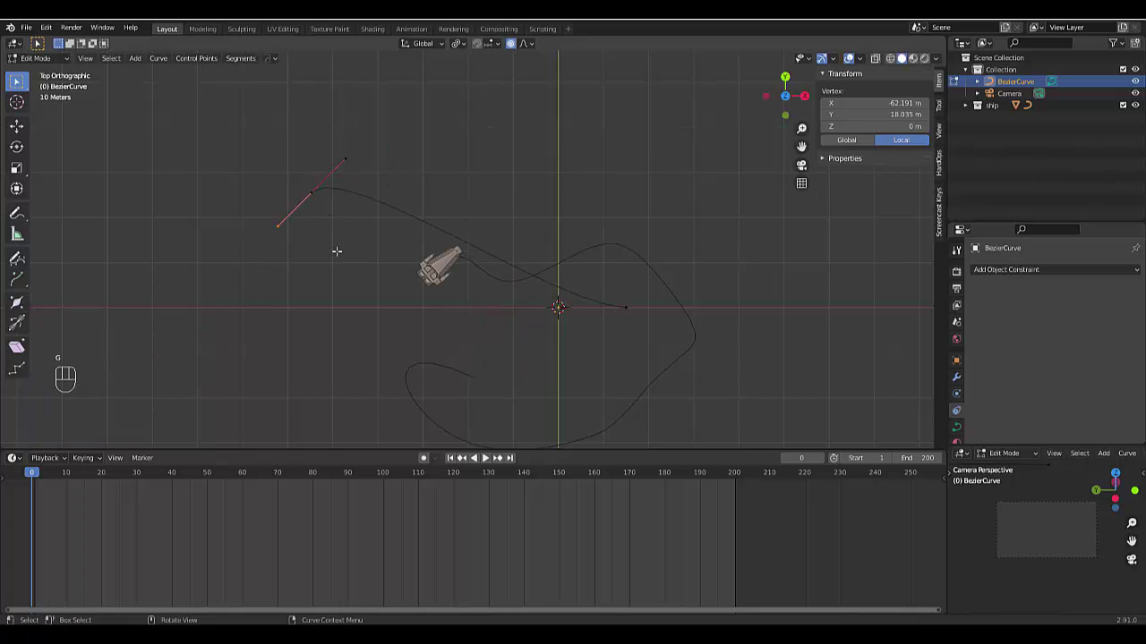
pyautogui.press('g')
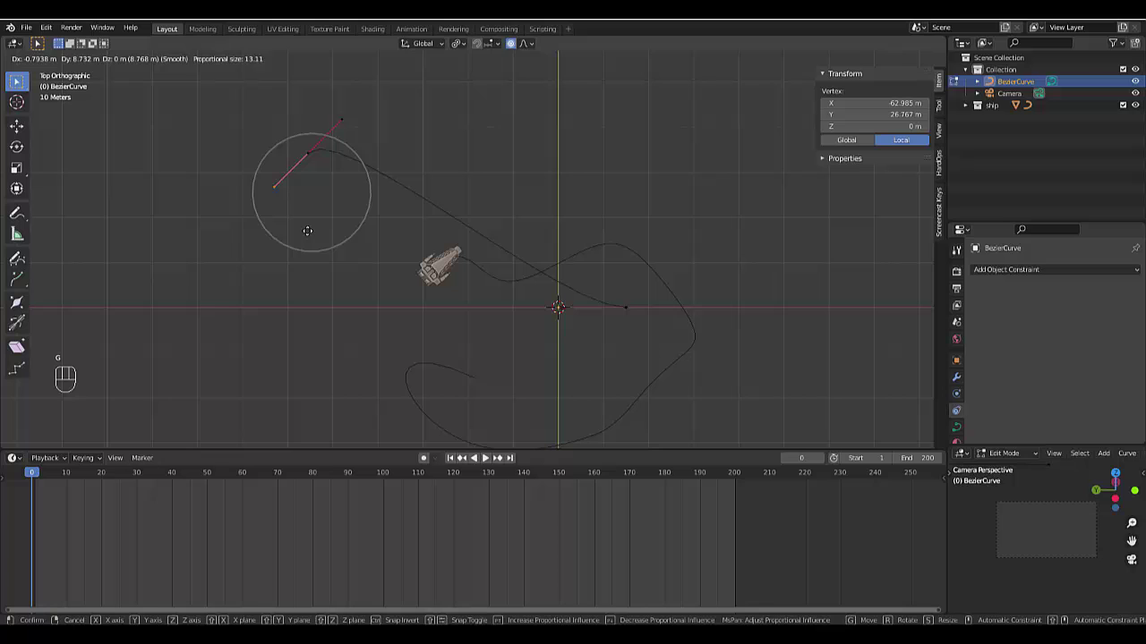
pyautogui.click(307, 229)
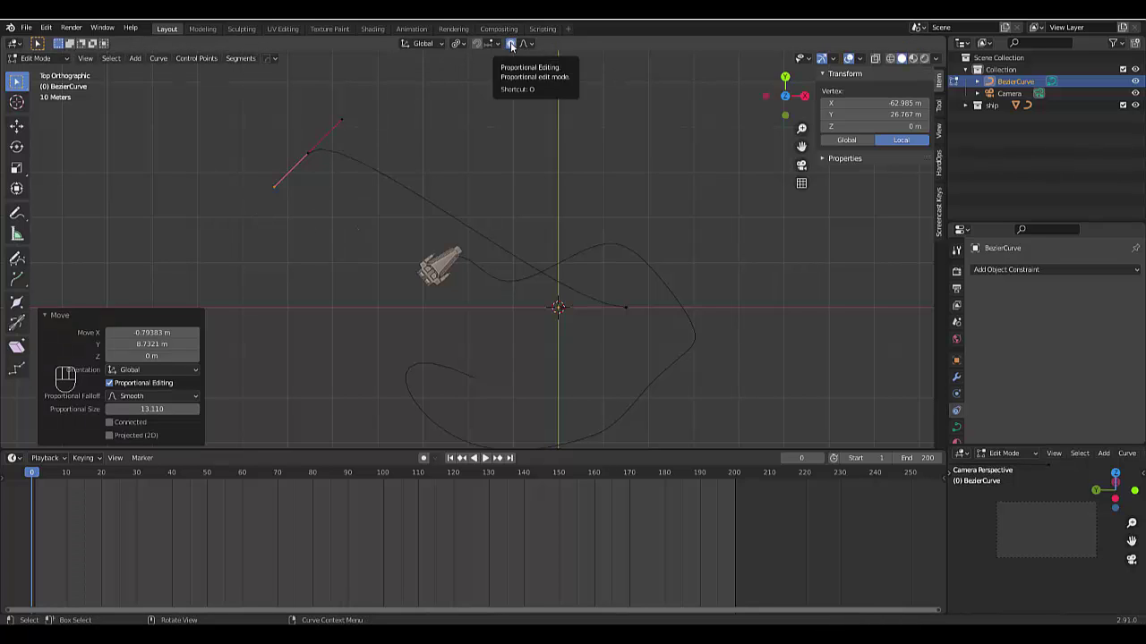
pyautogui.click(511, 45)
pyautogui.press('g')
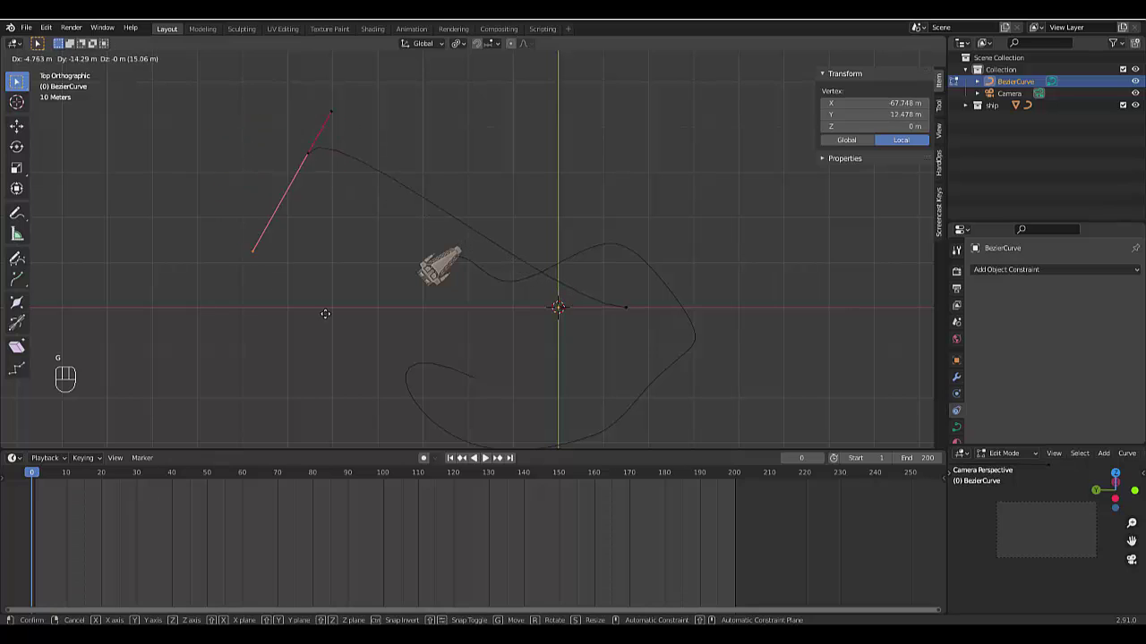
pyautogui.click(231, 206)
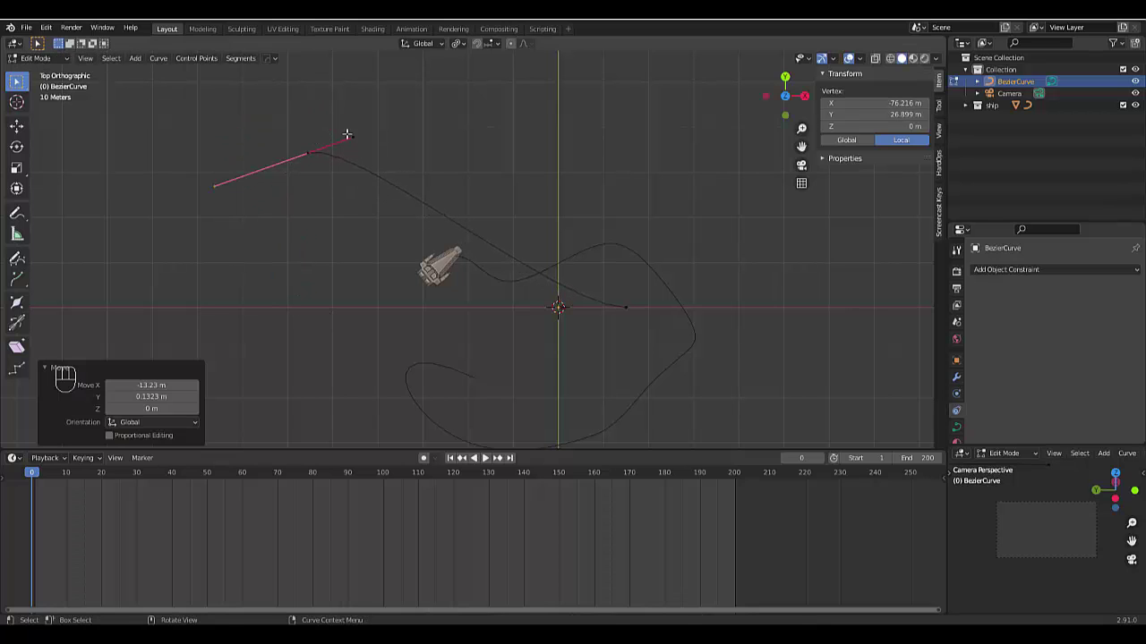
pyautogui.press('g')
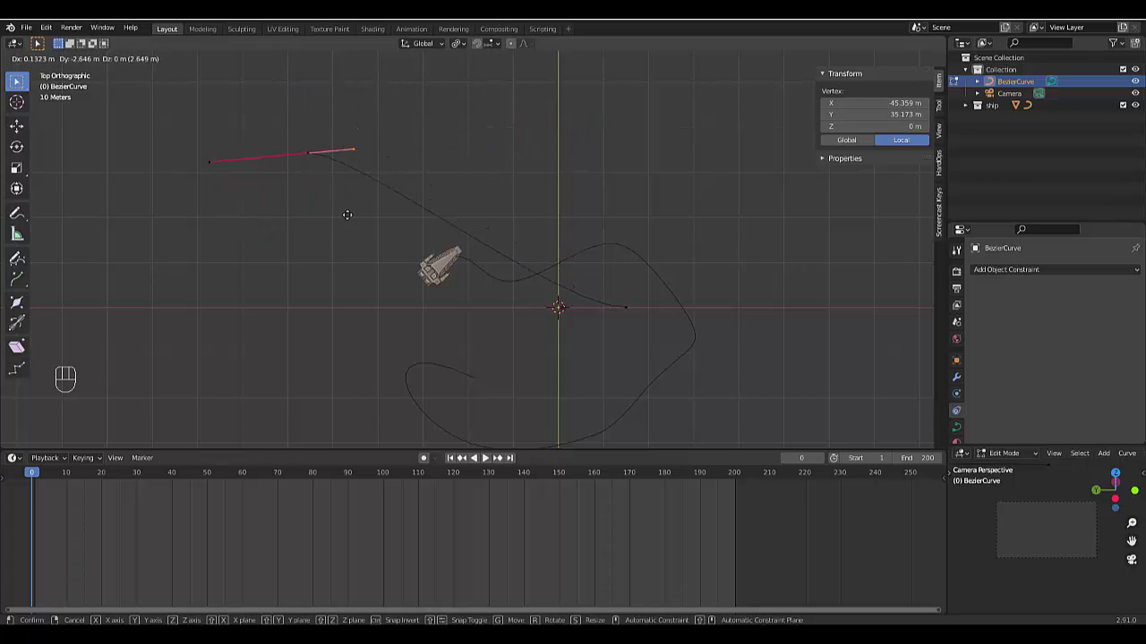
pyautogui.click(333, 251)
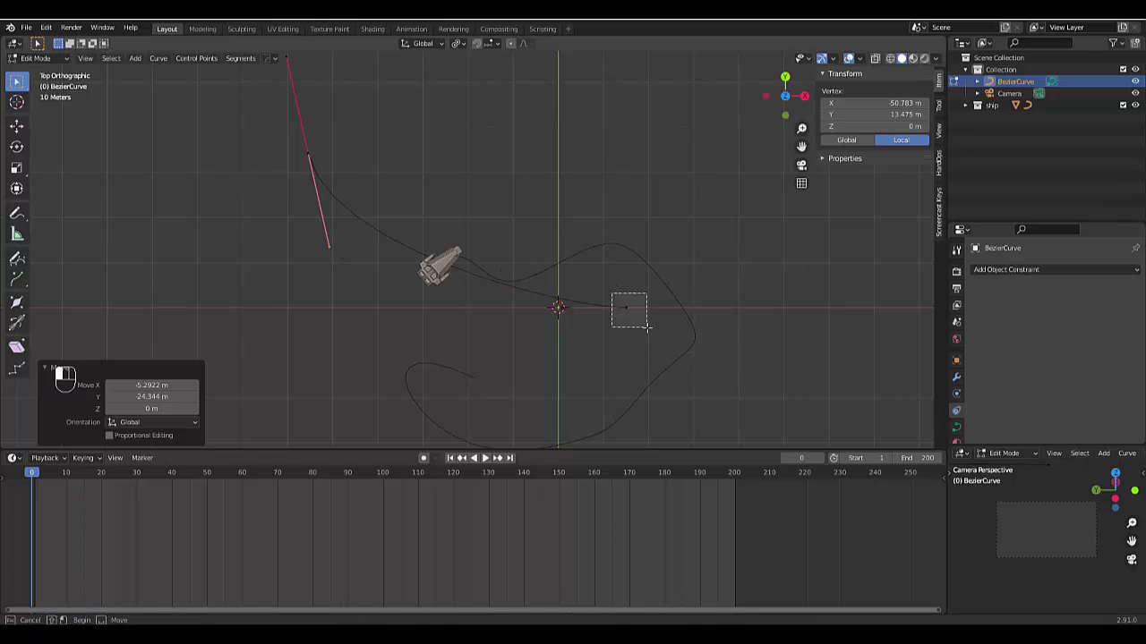
# Move another control point toward the top and stand its handle vertical.
pyautogui.click(627, 309)
pyautogui.press('g')
pyautogui.click(552, 141)
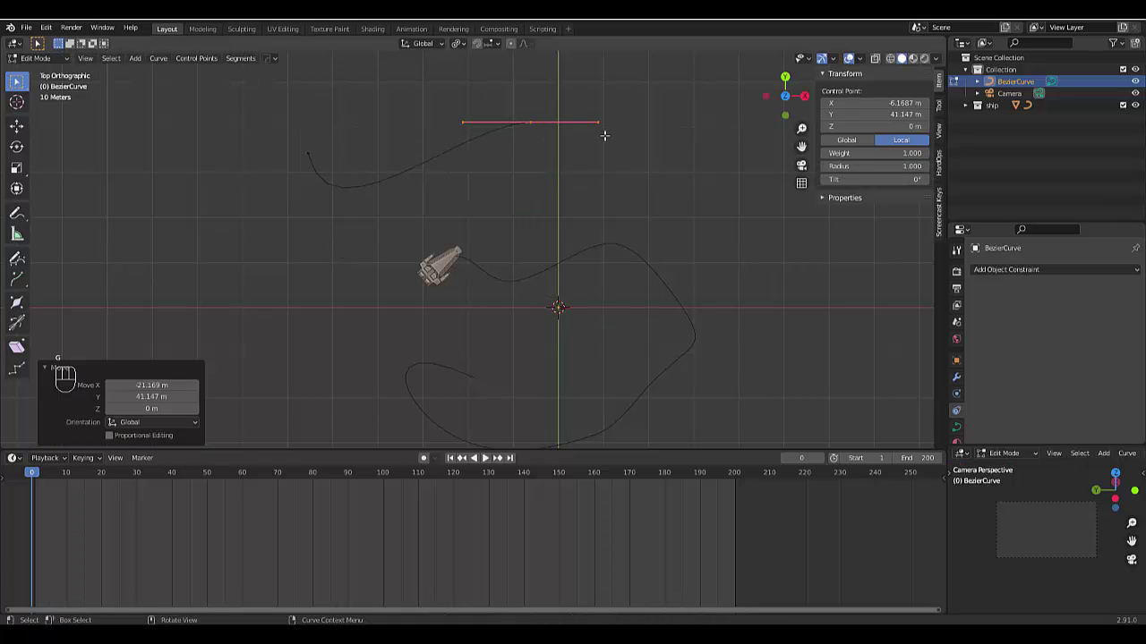
pyautogui.click(599, 123)
pyautogui.press('g')
pyautogui.click(510, 117)
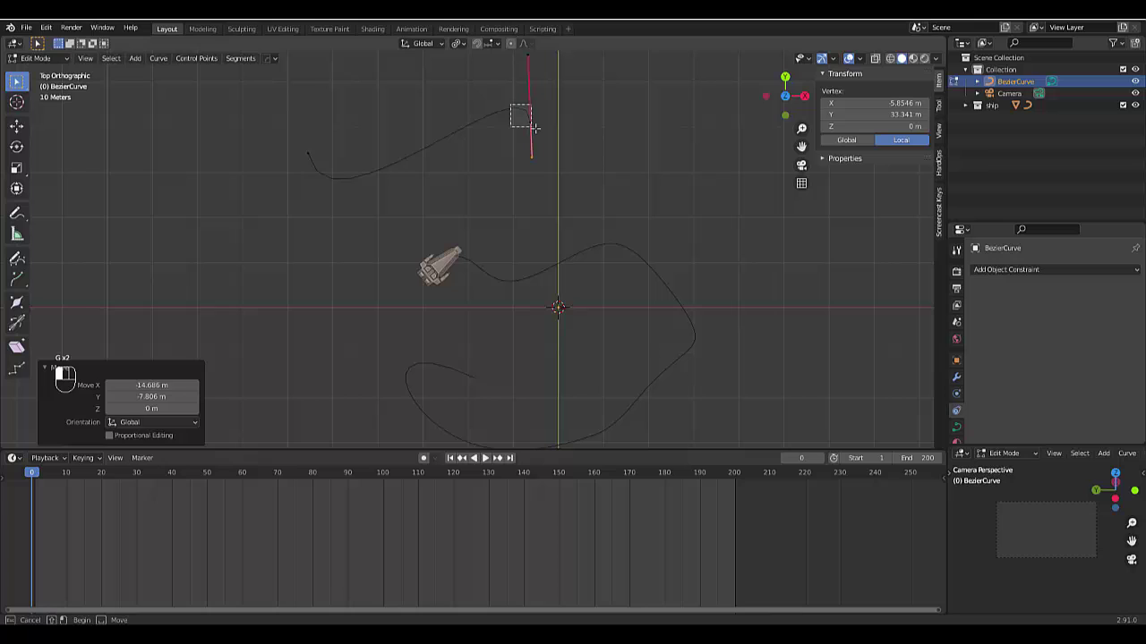
# Extrude two new points down to the right of the curve end, rotating their handles.
pyautogui.click(542, 127)
pyautogui.press('e')
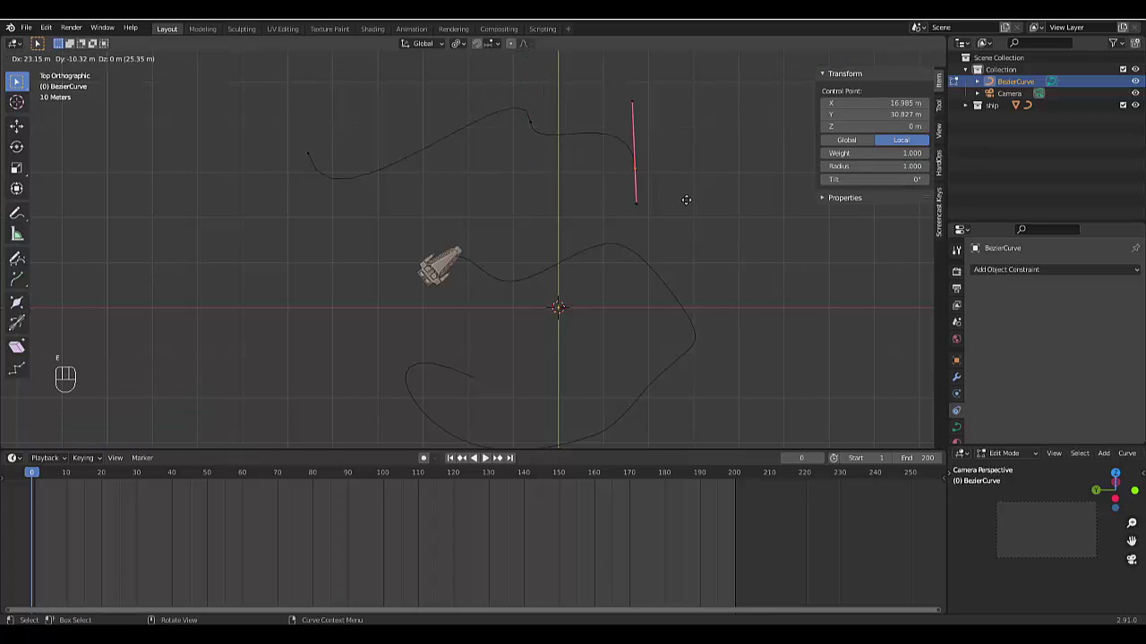
pyautogui.click(701, 255)
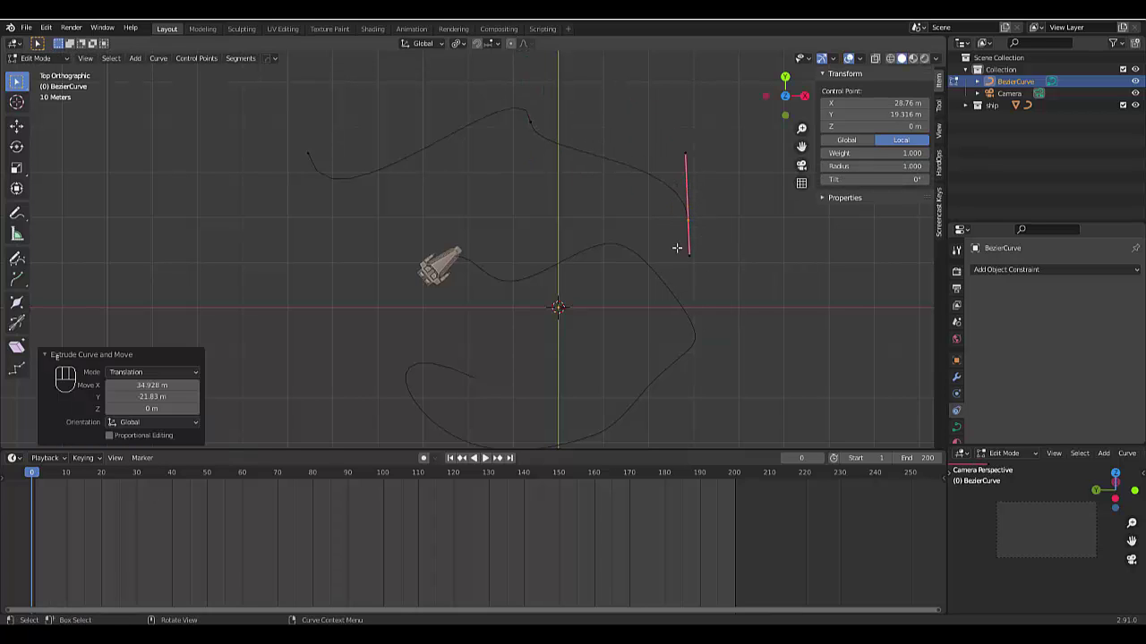
pyautogui.click(677, 249)
pyautogui.press('r')
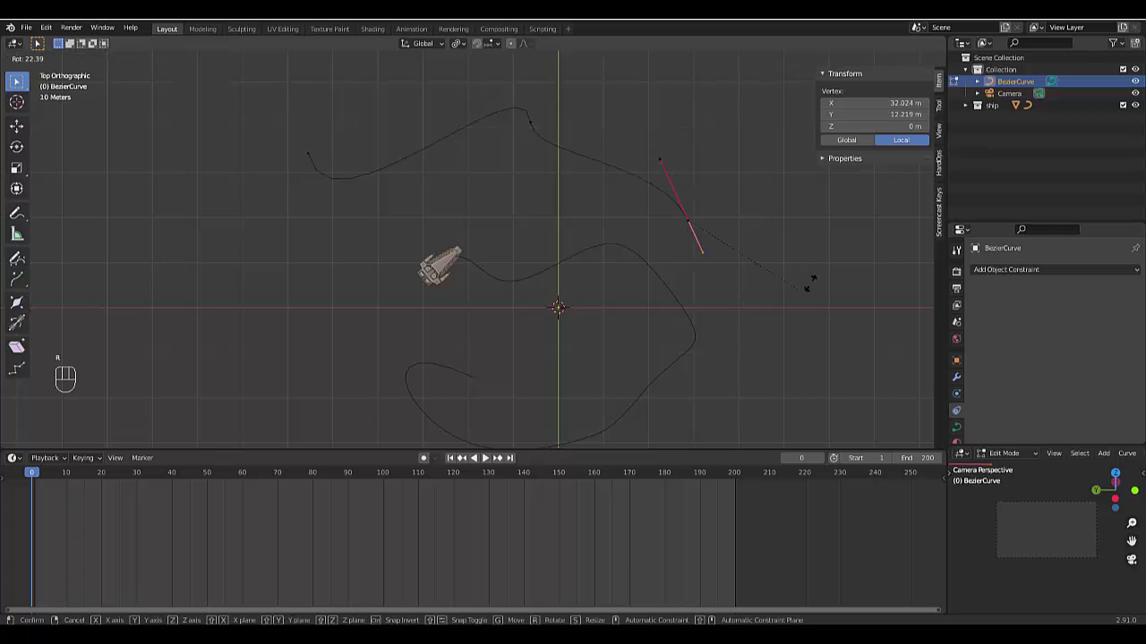
pyautogui.click(668, 202)
pyautogui.click(691, 235)
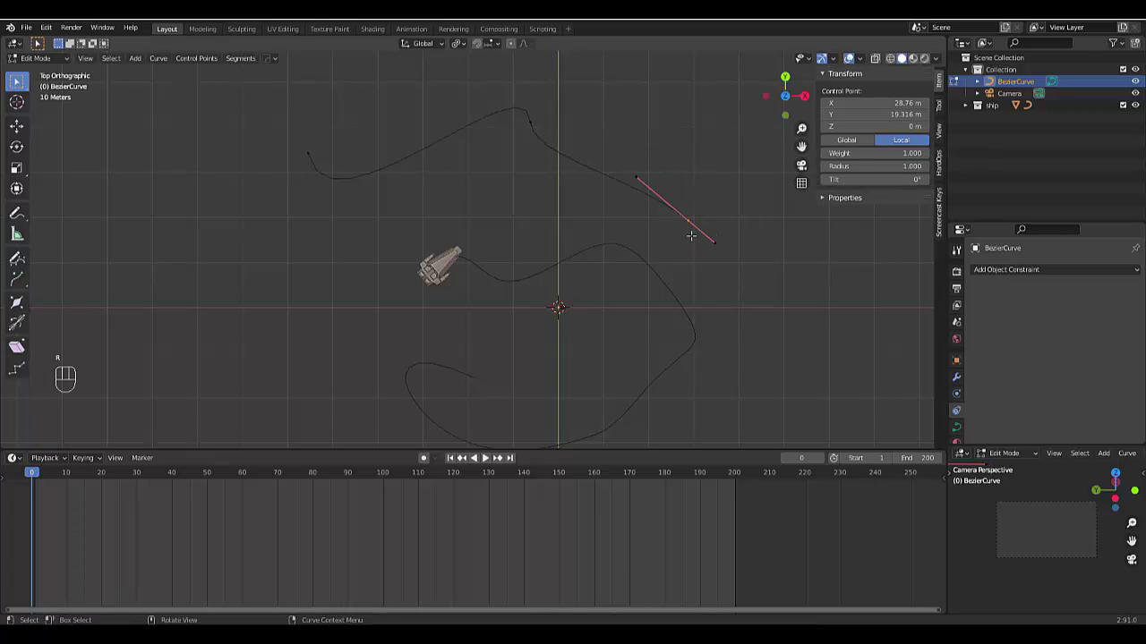
pyautogui.press('e')
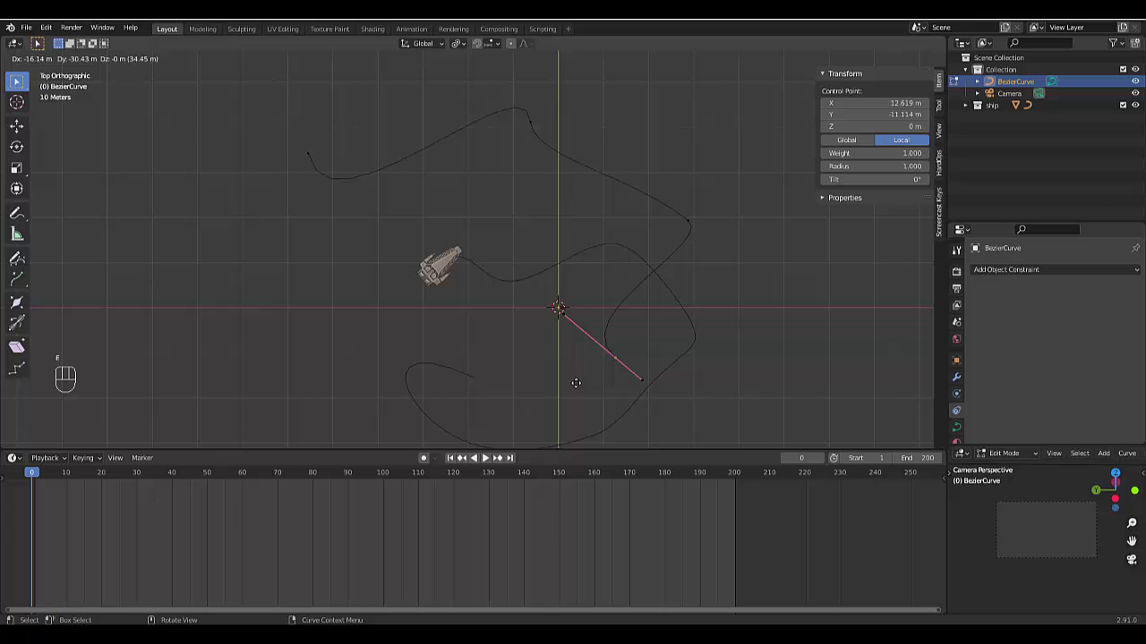
pyautogui.click(723, 425)
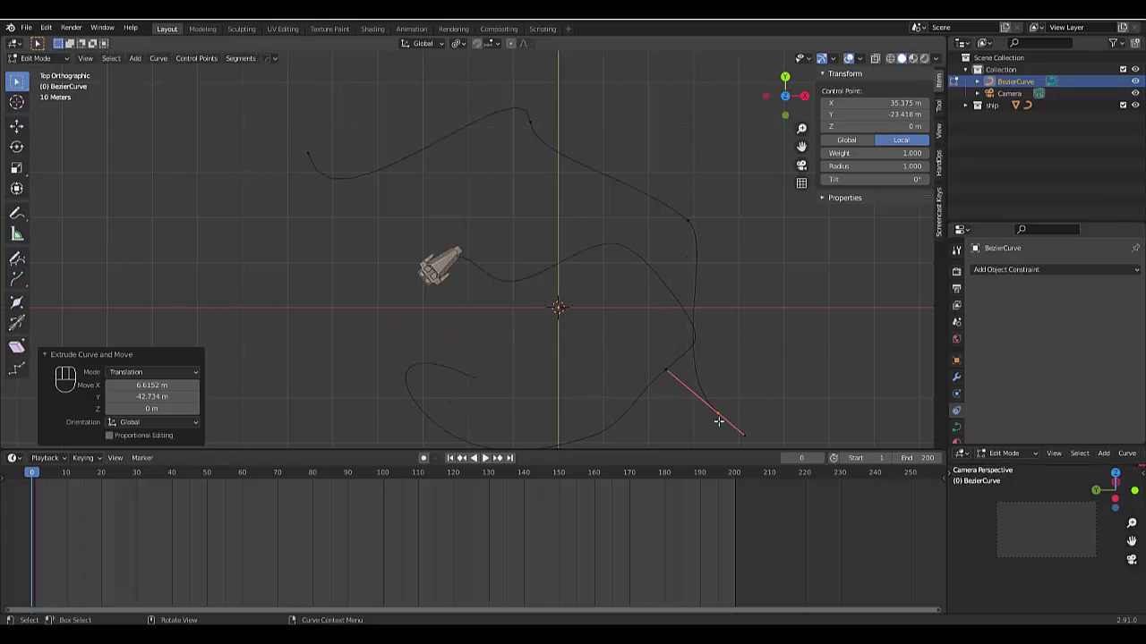
pyautogui.scroll(-3, 714, 390)
pyautogui.scroll(2, 705, 423)
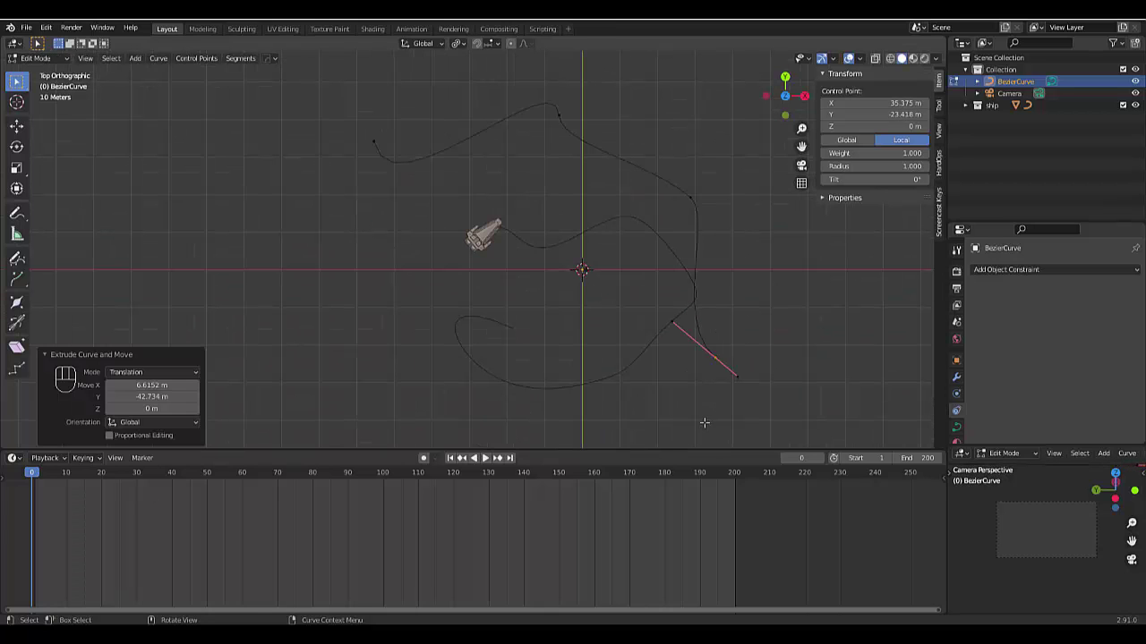
pyautogui.click(732, 371)
pyautogui.press('r')
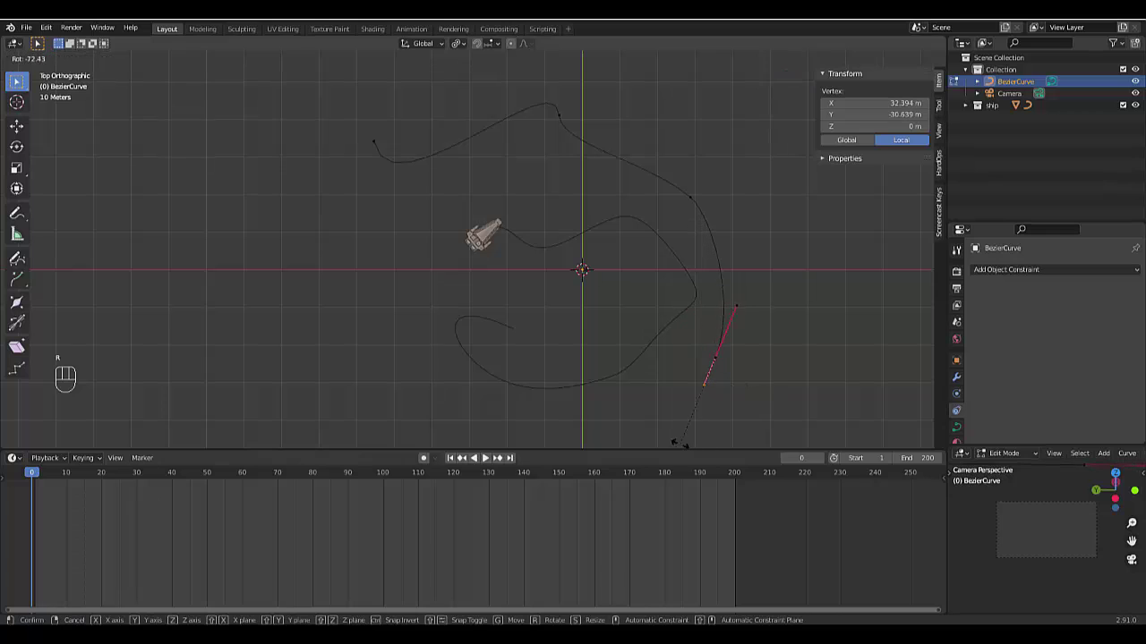
pyautogui.click(669, 434)
# Extrude points toward the lower left and left of the ship, rotate the last handle, then deselect.
pyautogui.click(724, 353)
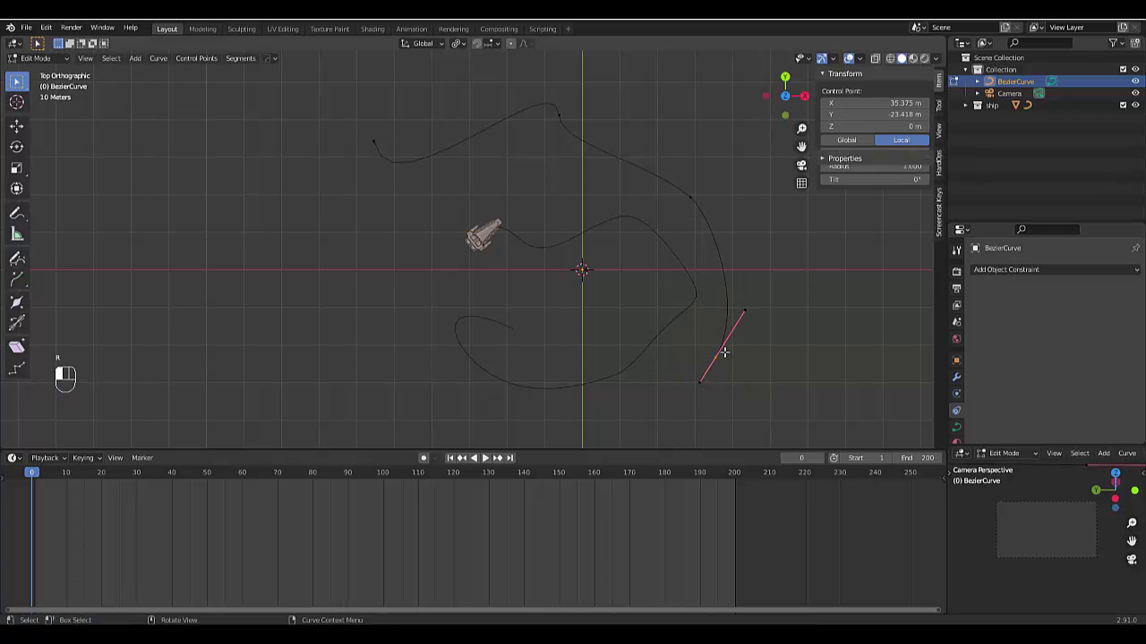
pyautogui.scroll(-1, 705, 353)
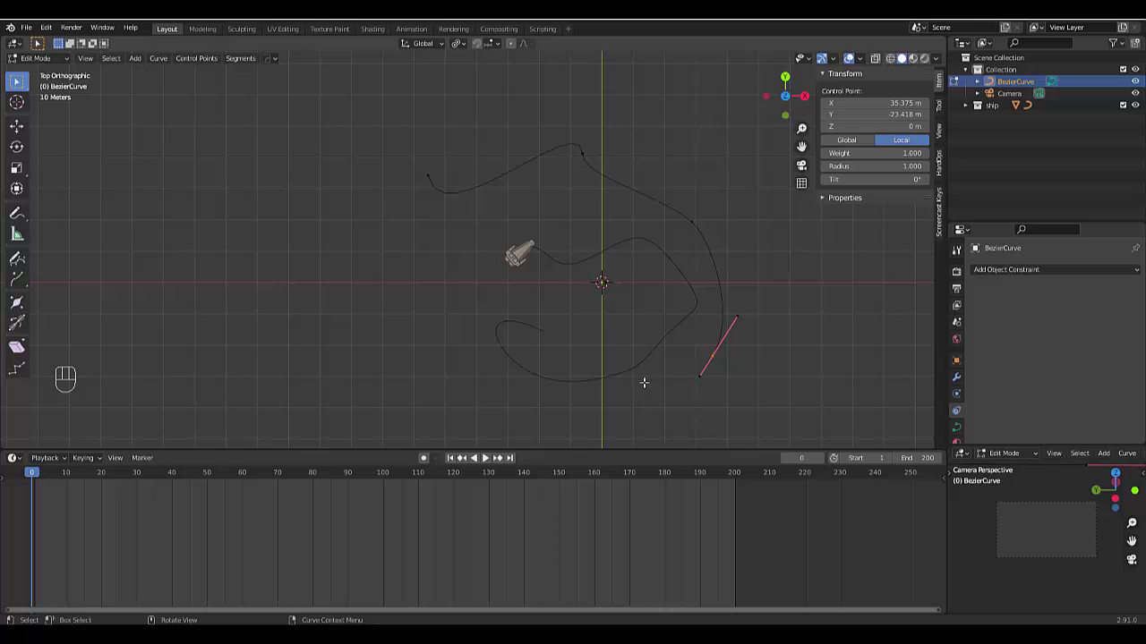
pyautogui.press('e')
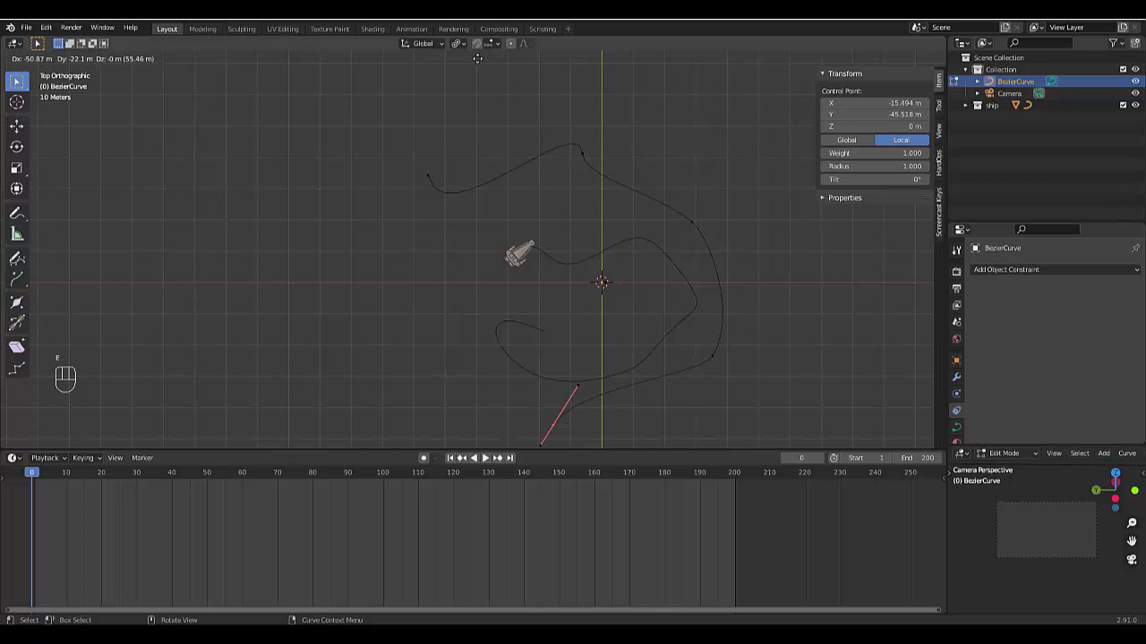
pyautogui.click(454, 71)
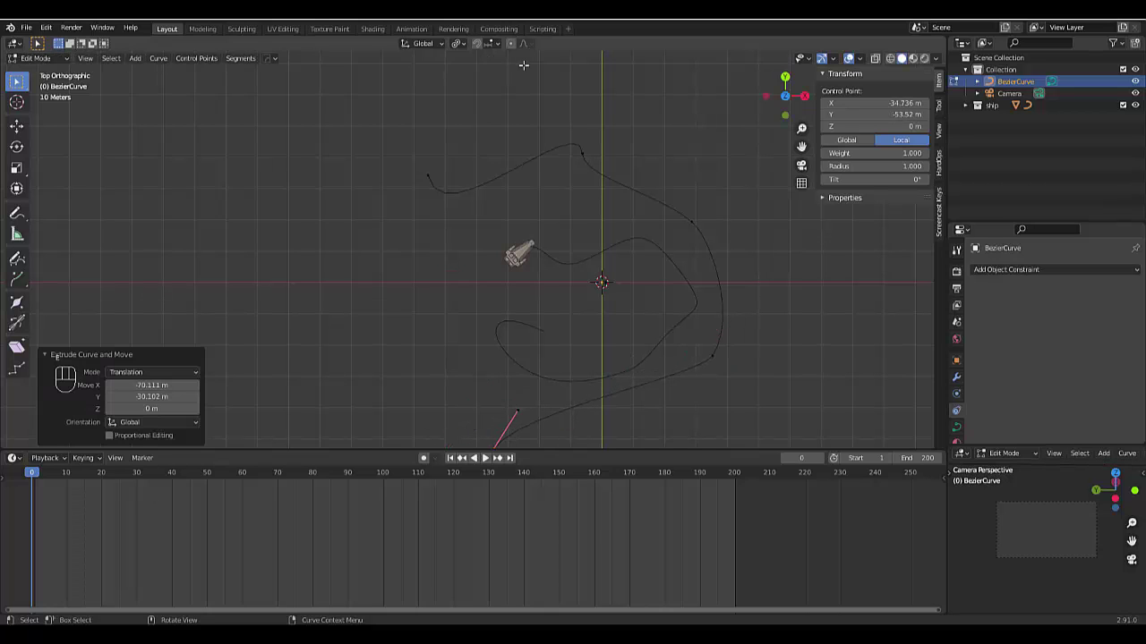
pyautogui.scroll(-2, 453, 184)
pyautogui.click(498, 271)
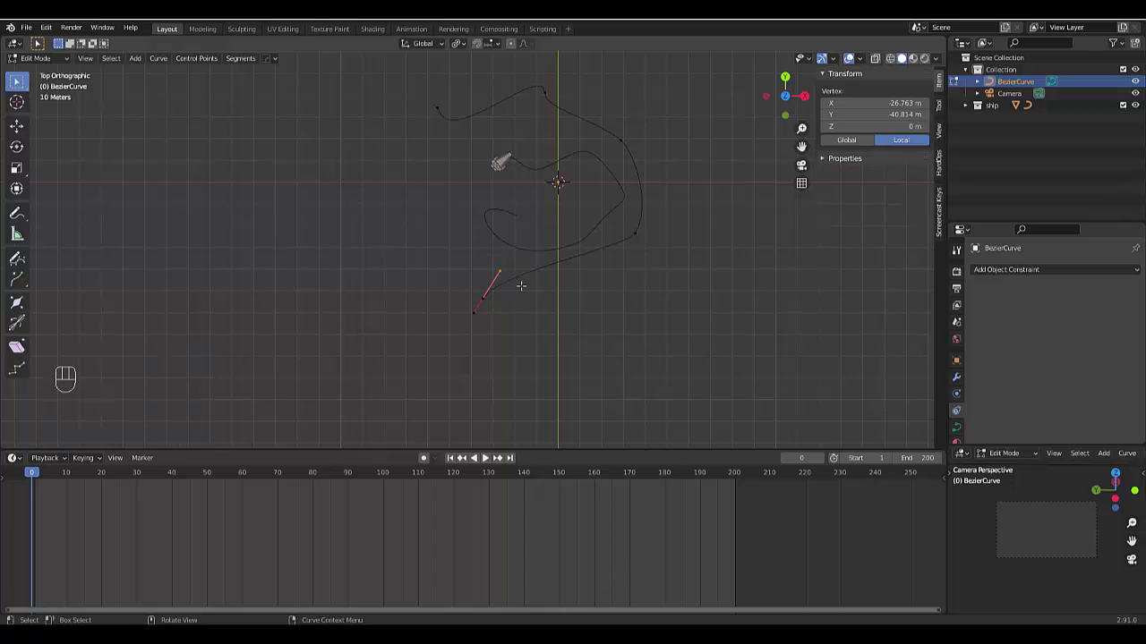
pyautogui.press('e')
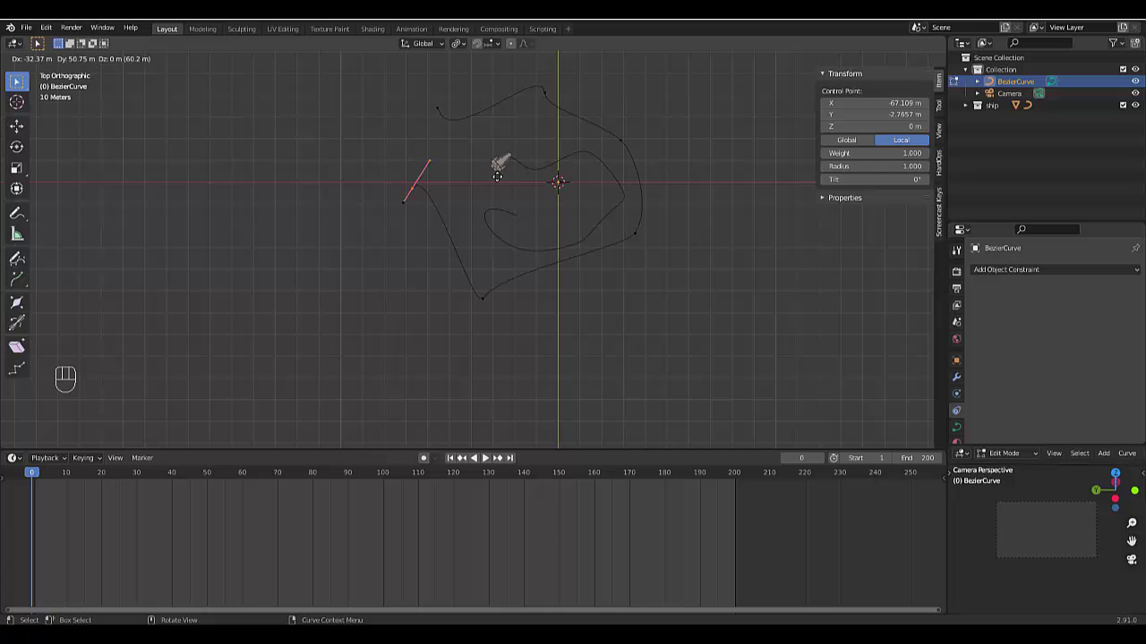
pyautogui.click(506, 170)
pyautogui.click(426, 150)
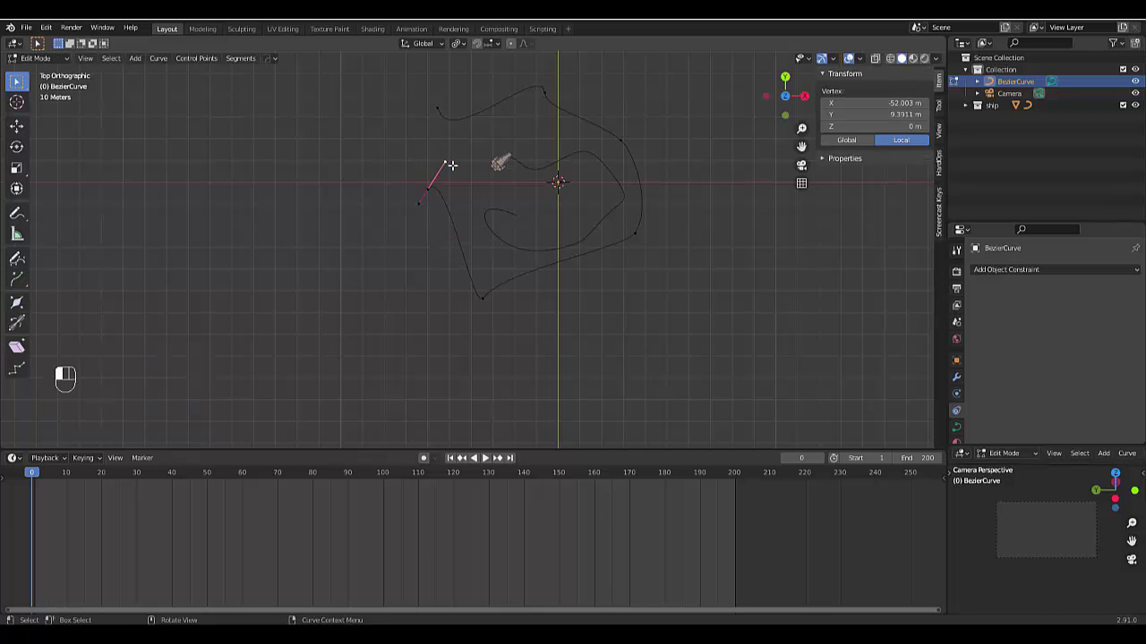
pyautogui.press('r')
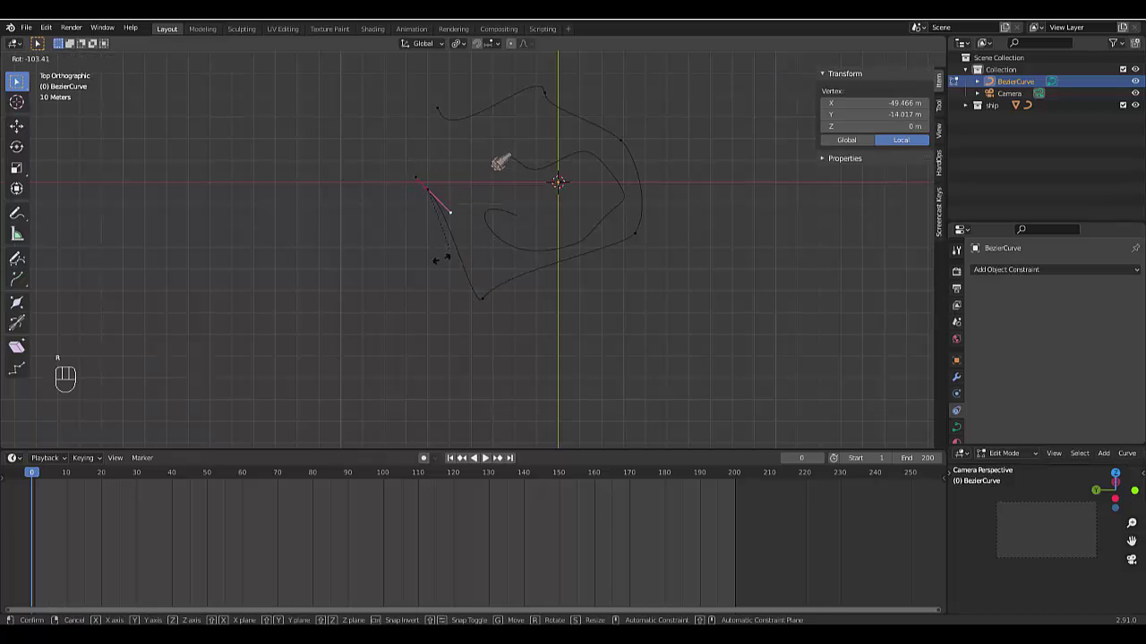
pyautogui.click(285, 159)
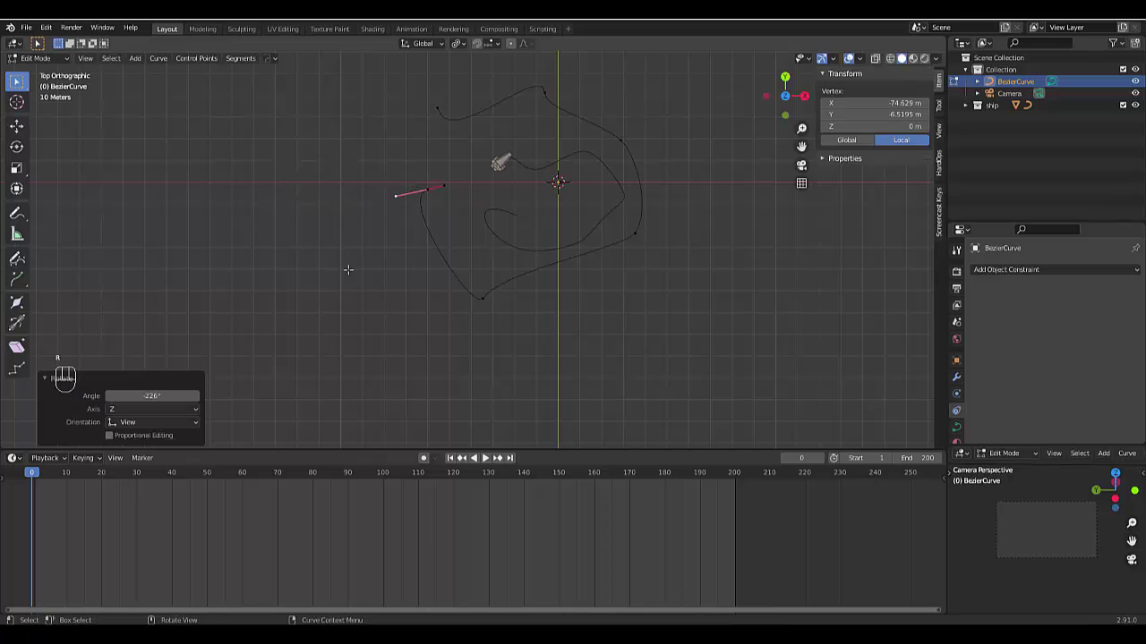
pyautogui.click(269, 313)
pyautogui.scroll(-2, 272, 299)
pyautogui.scroll(3, 348, 163)
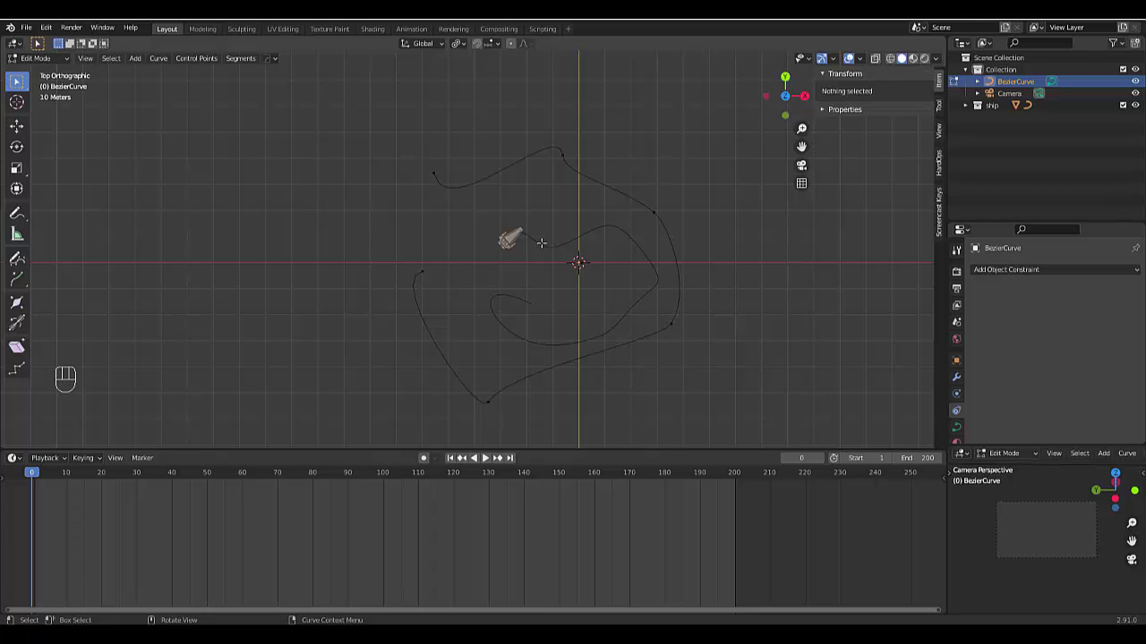
# With the Camera selected, add a Follow Path constraint and open its Target list.
pyautogui.click(1003, 93)
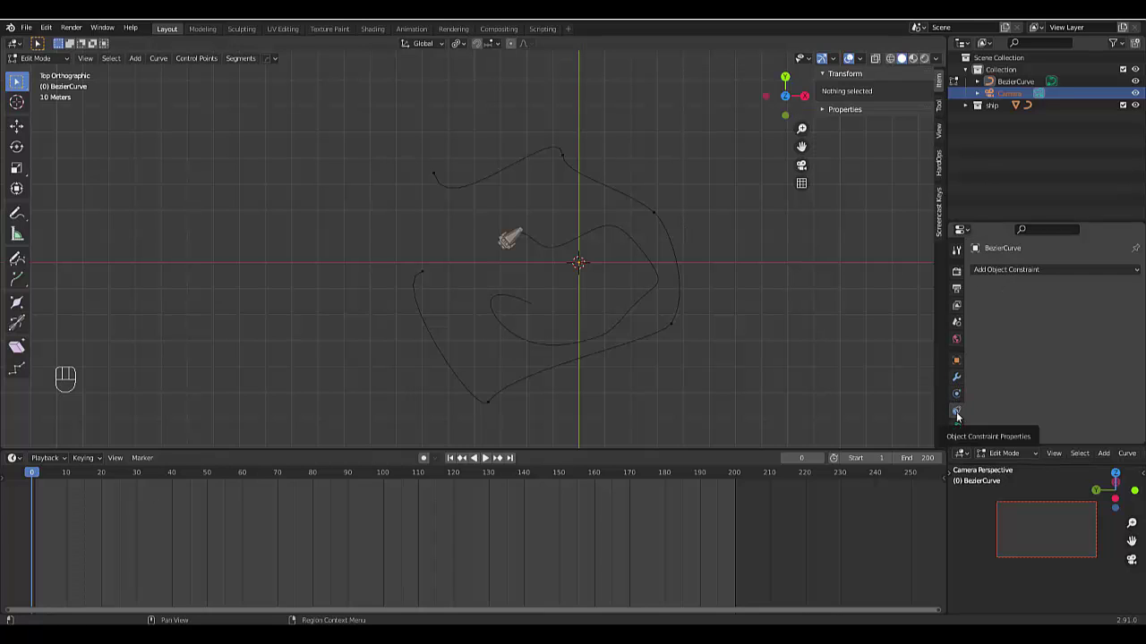
pyautogui.click(1042, 269)
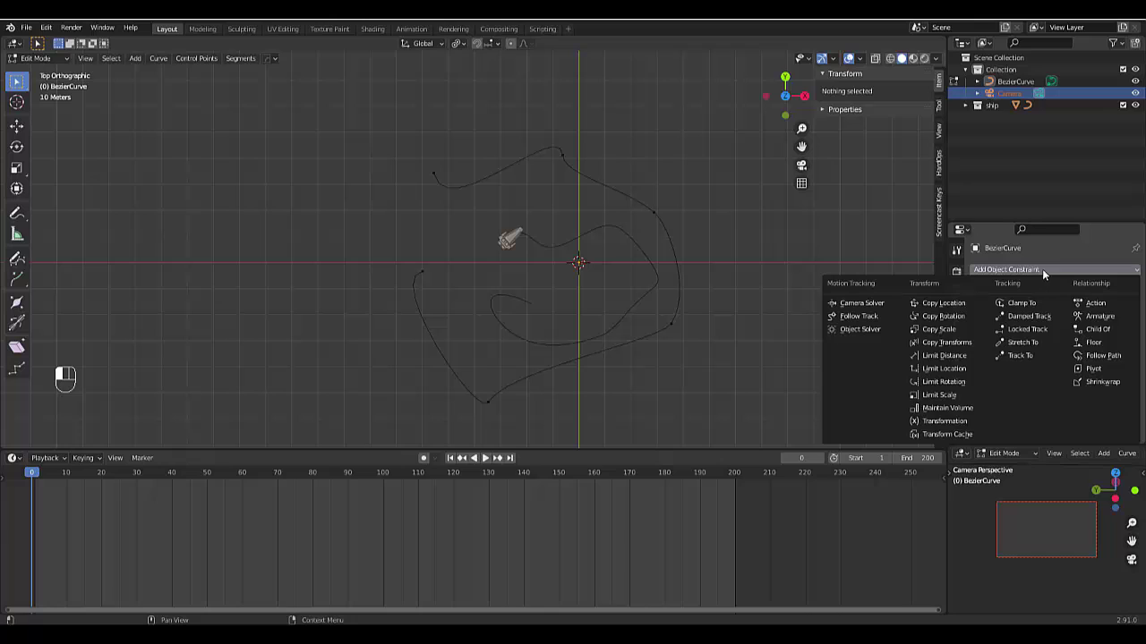
pyautogui.click(1097, 355)
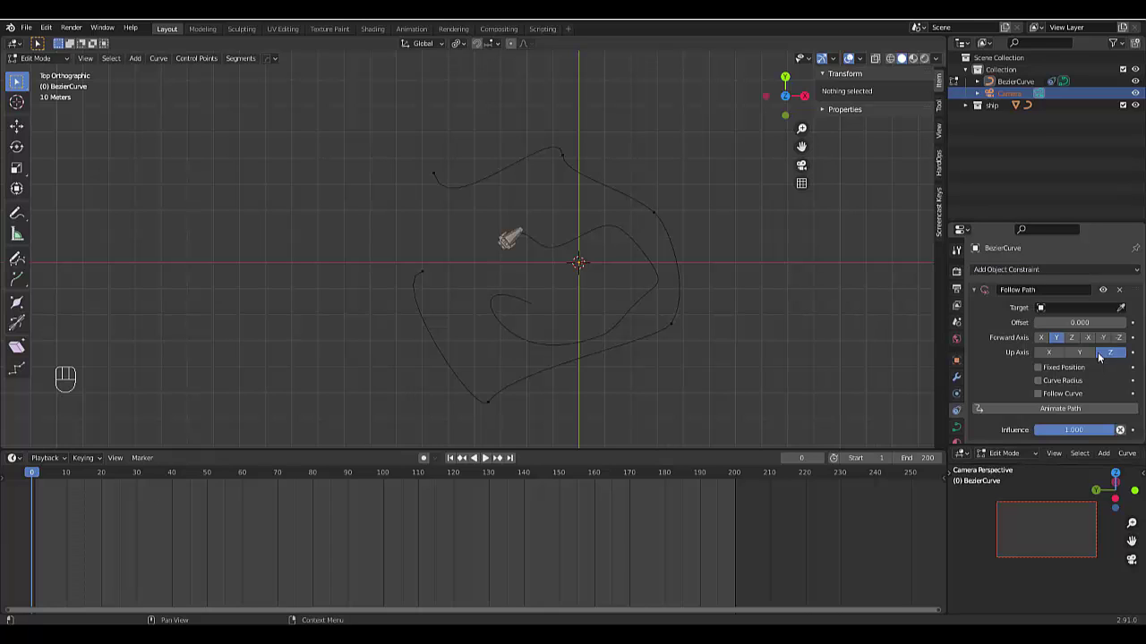
pyautogui.click(1089, 307)
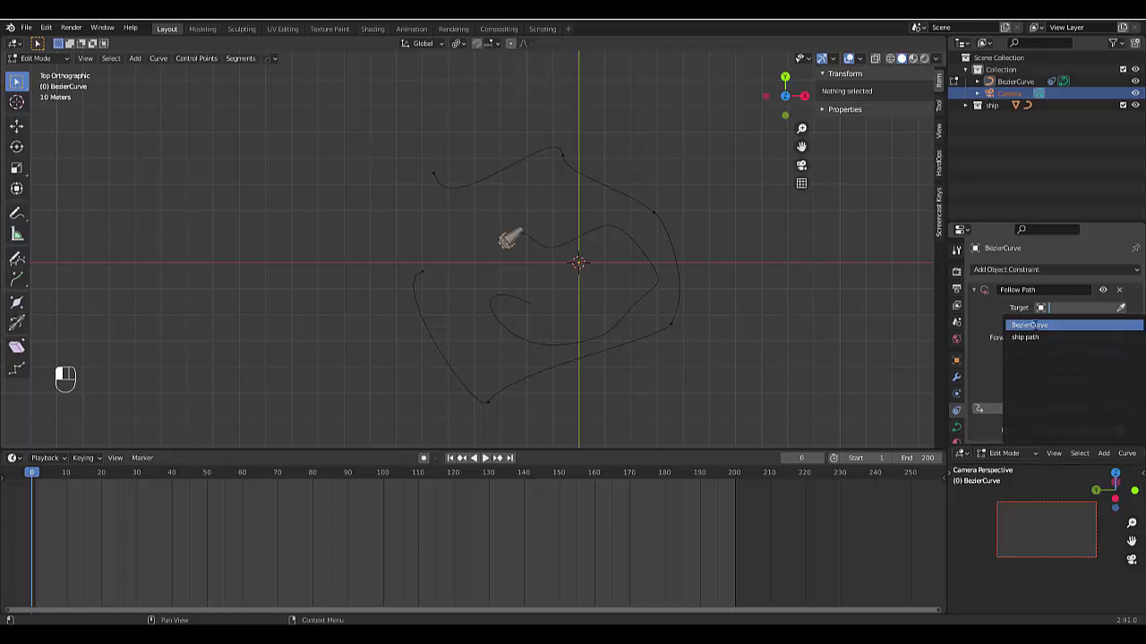
# Rename the BezierCurve object to 'camera path' in the Outliner.
pyautogui.doubleClick(1012, 83)
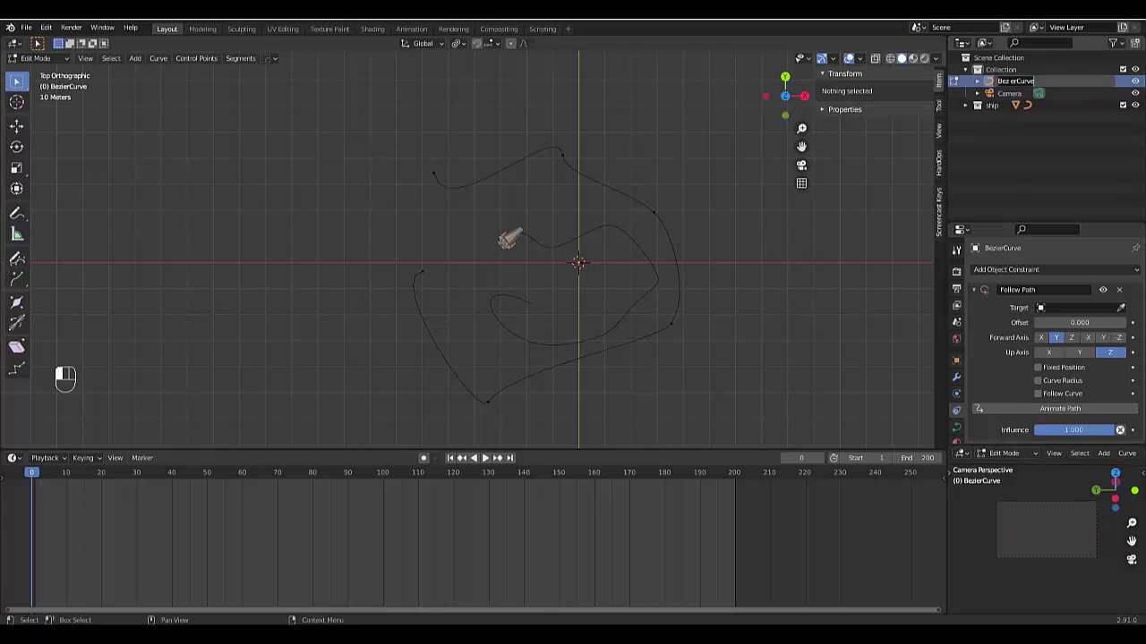
pyautogui.write('camera path')
pyautogui.press('Return')
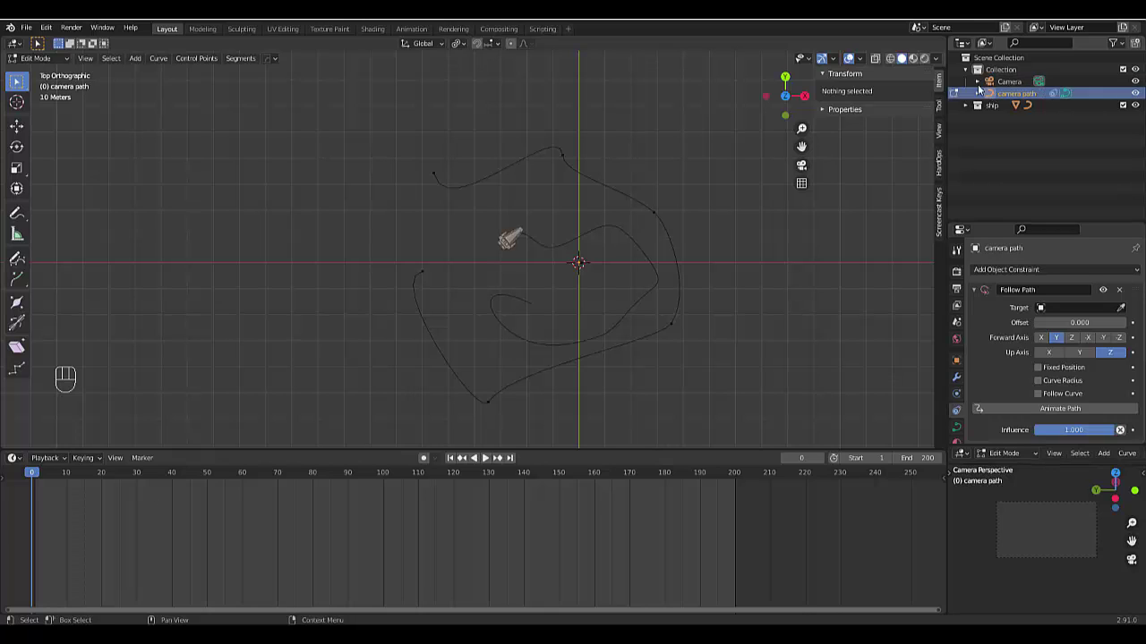
# Close the Follow Path Target list without choosing, clear the selection and reselect the Camera.
pyautogui.click(1068, 308)
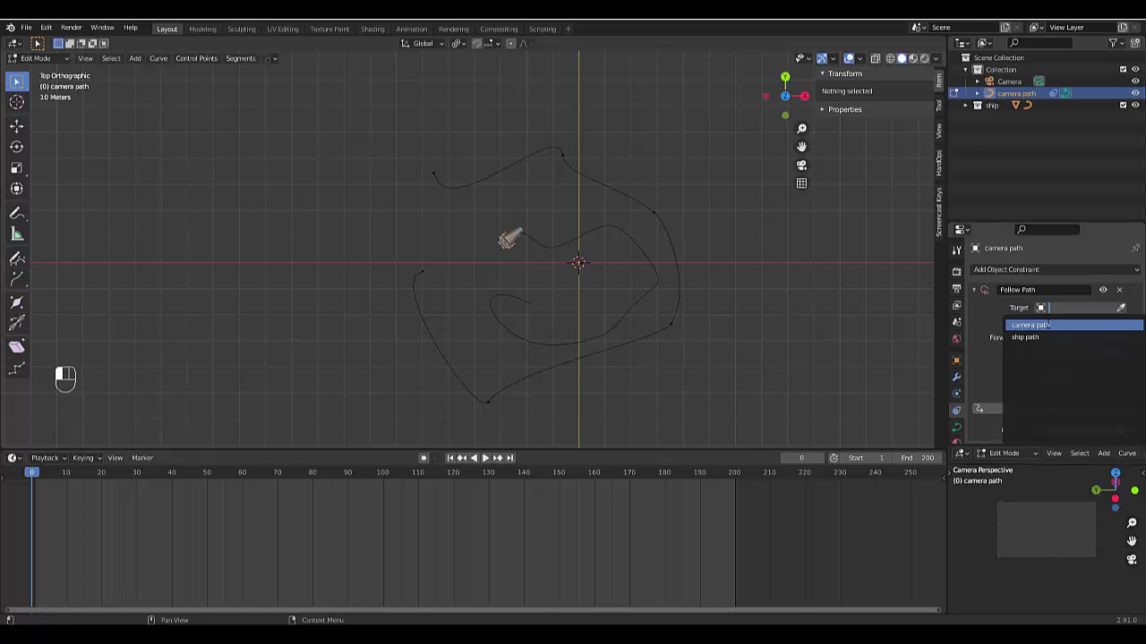
pyautogui.click(1030, 325)
pyautogui.click(1025, 178)
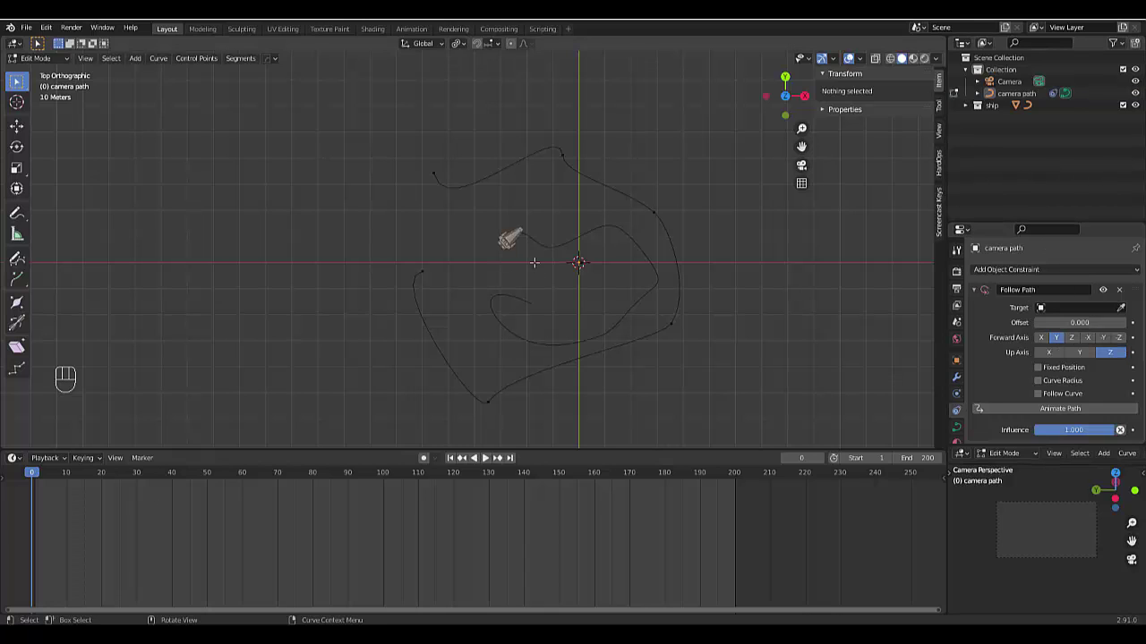
pyautogui.click(1009, 81)
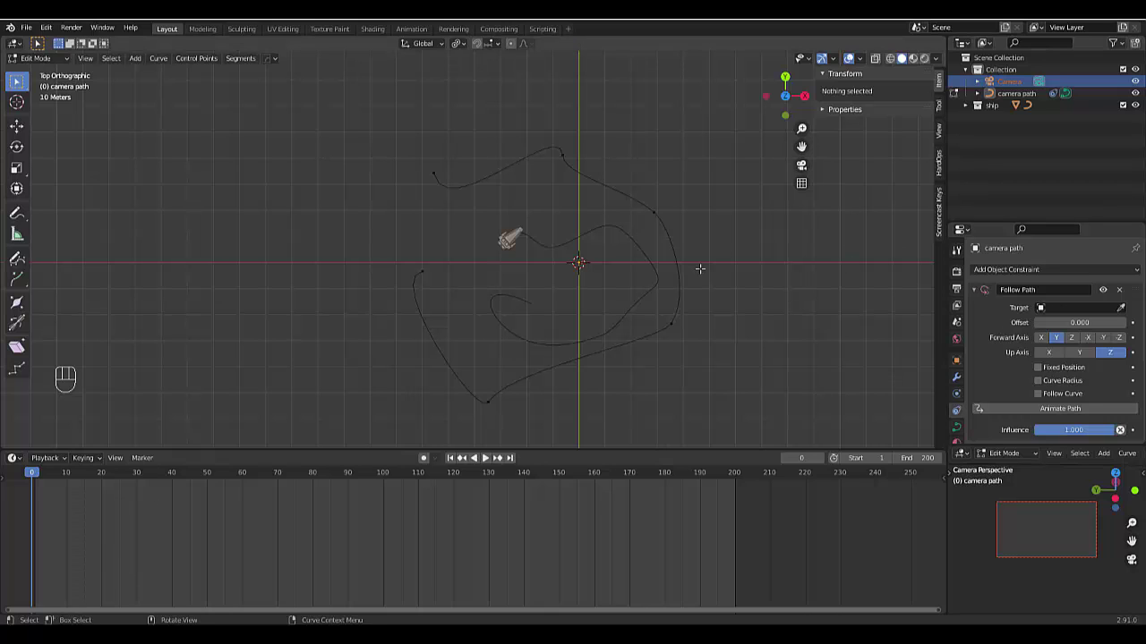
# In Object Mode, give the Camera a Follow Path constraint targeting 'camera path', then collapse it.
pyautogui.press('Tab')
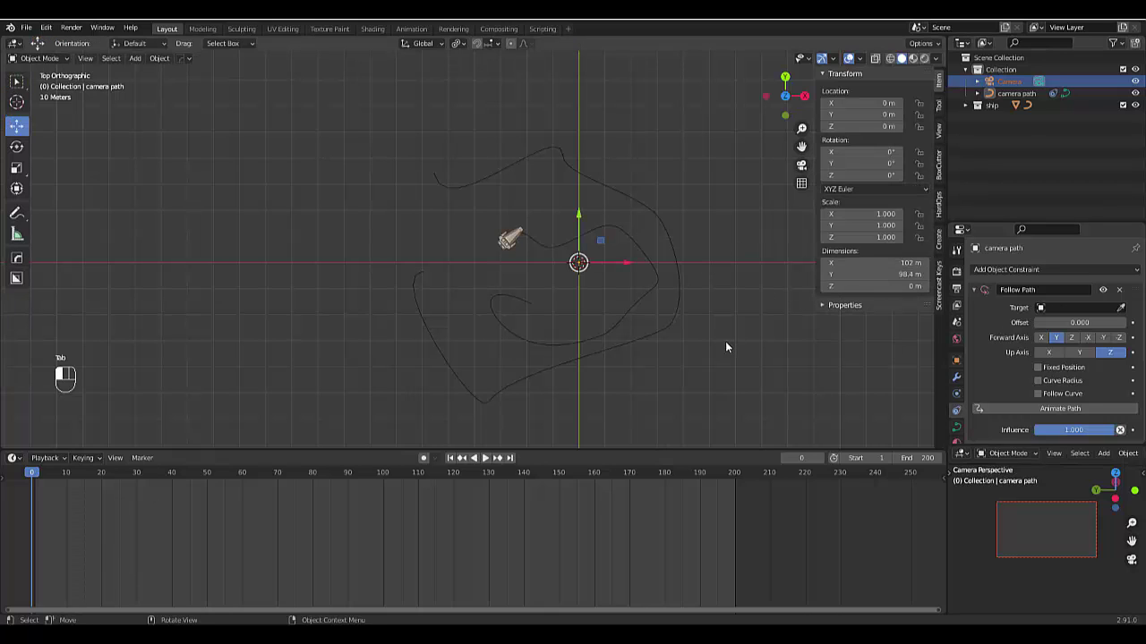
pyautogui.click(1008, 82)
pyautogui.click(1015, 268)
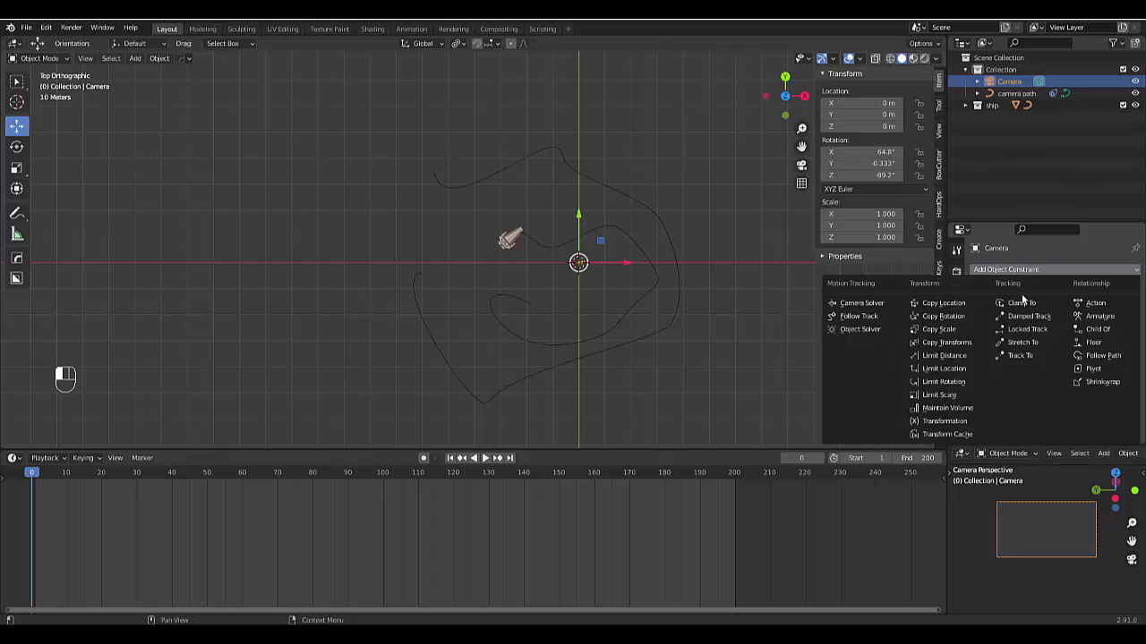
pyautogui.click(1028, 268)
pyautogui.click(1108, 355)
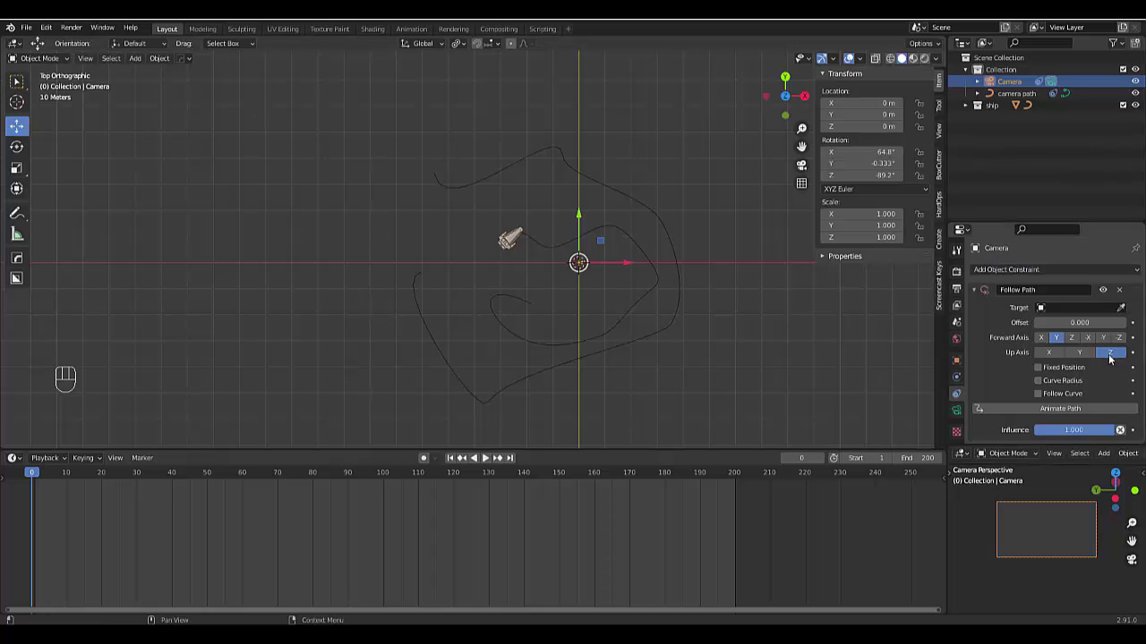
pyautogui.click(1080, 308)
pyautogui.click(1066, 324)
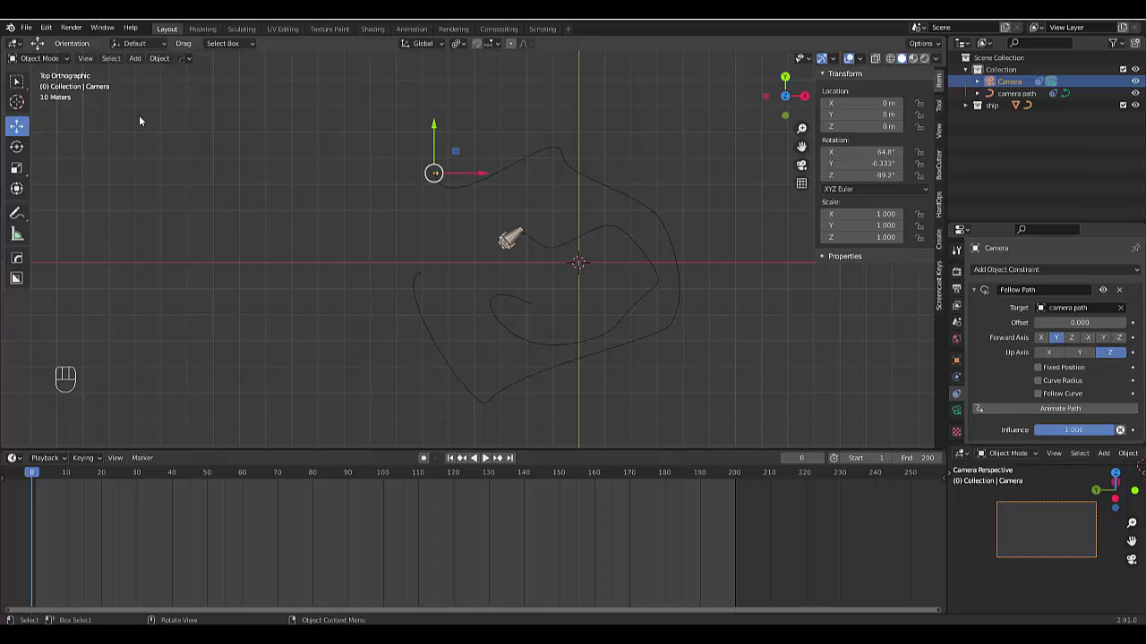
pyautogui.scroll(1, 377, 173)
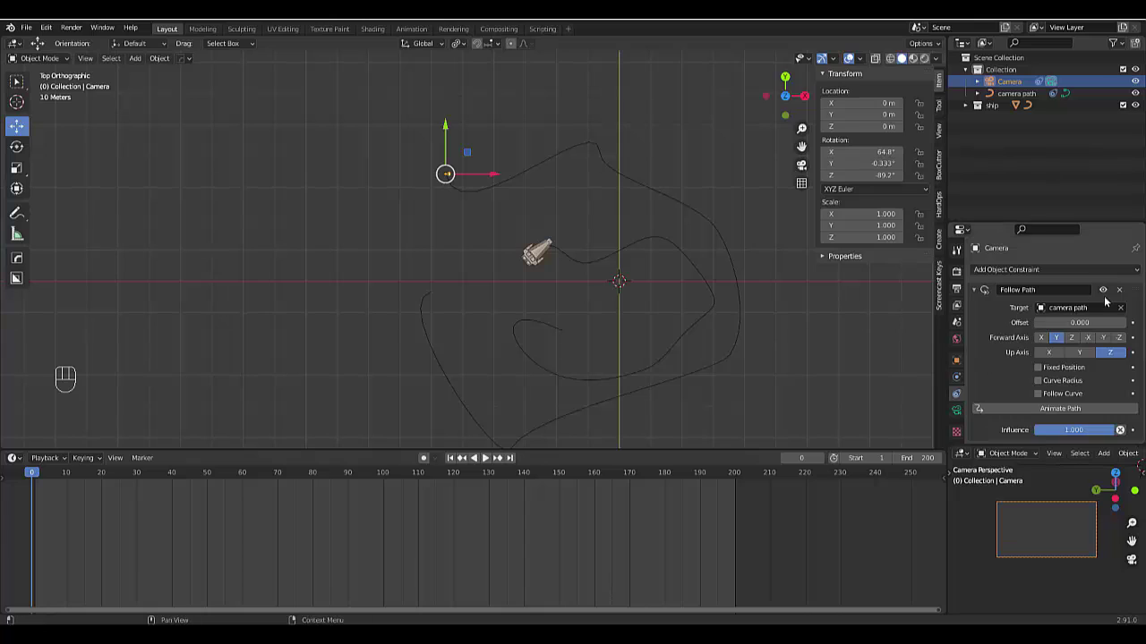
pyautogui.click(973, 290)
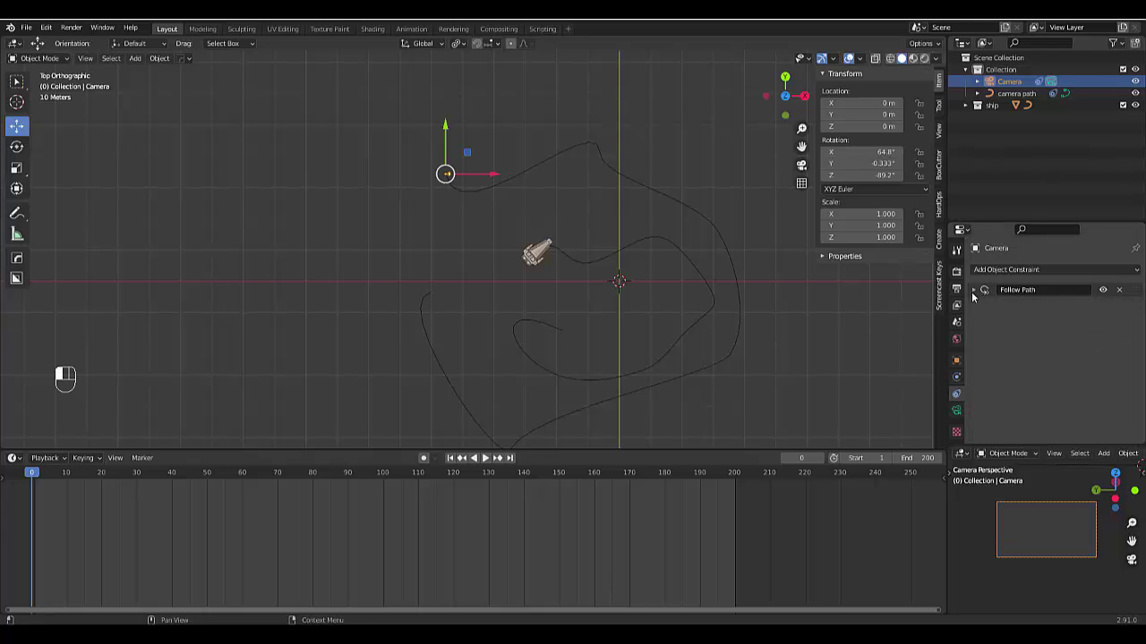
# Add a Damped Track constraint targeting the ship, with Track Axis set to -Z.
pyautogui.click(1009, 270)
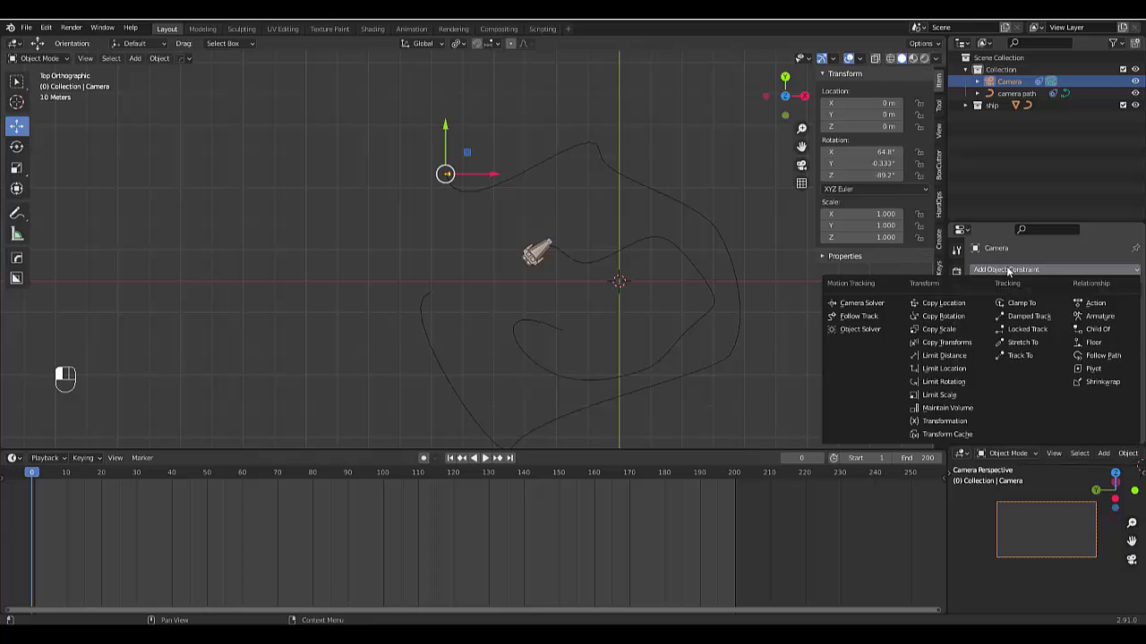
pyautogui.click(1027, 317)
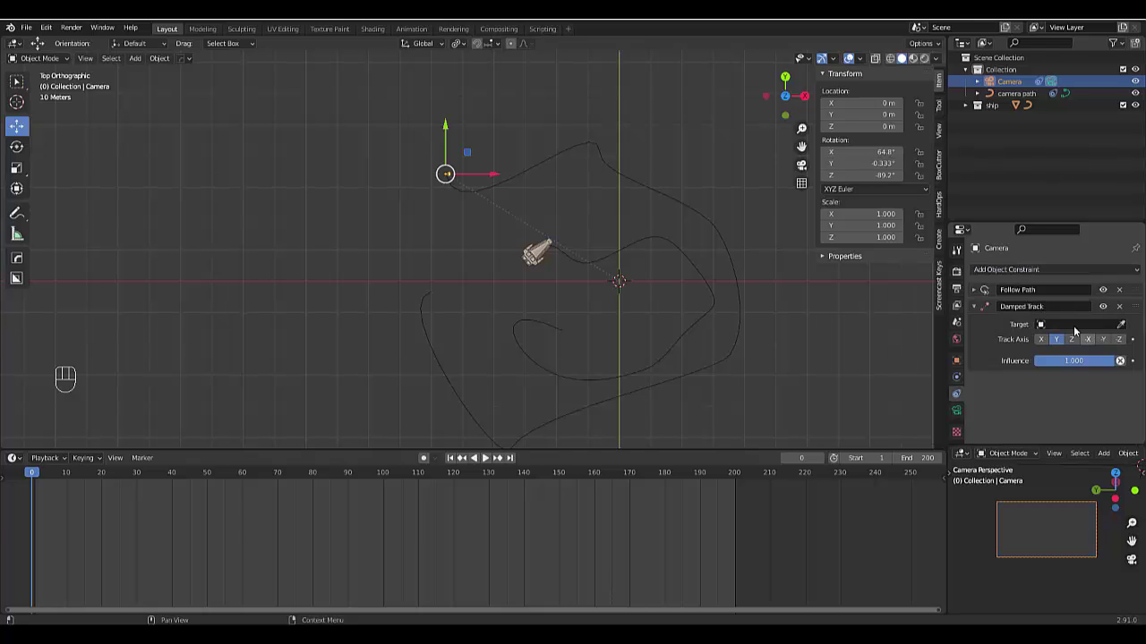
pyautogui.click(1060, 327)
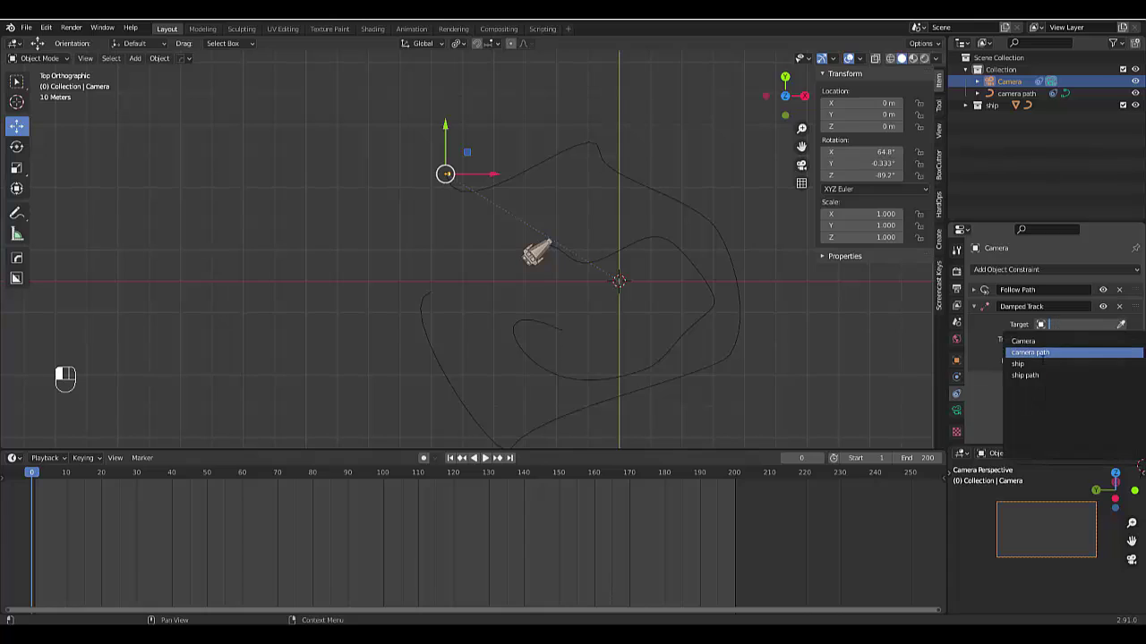
pyautogui.click(1043, 364)
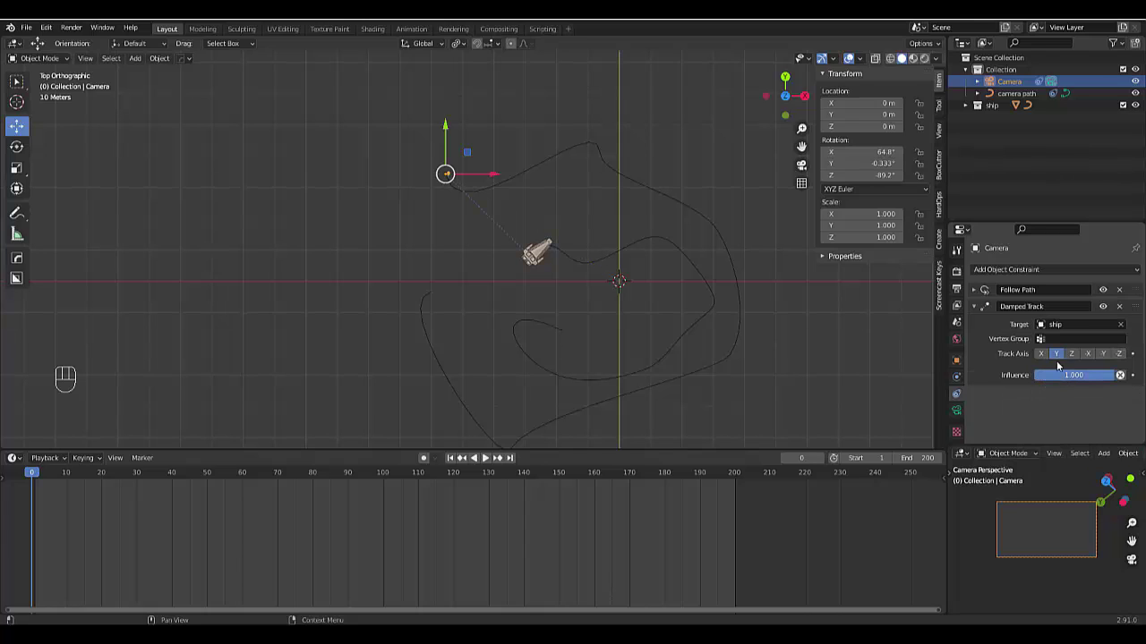
pyautogui.click(1042, 354)
pyautogui.click(1058, 354)
pyautogui.click(1072, 354)
pyautogui.click(1087, 354)
pyautogui.click(1103, 354)
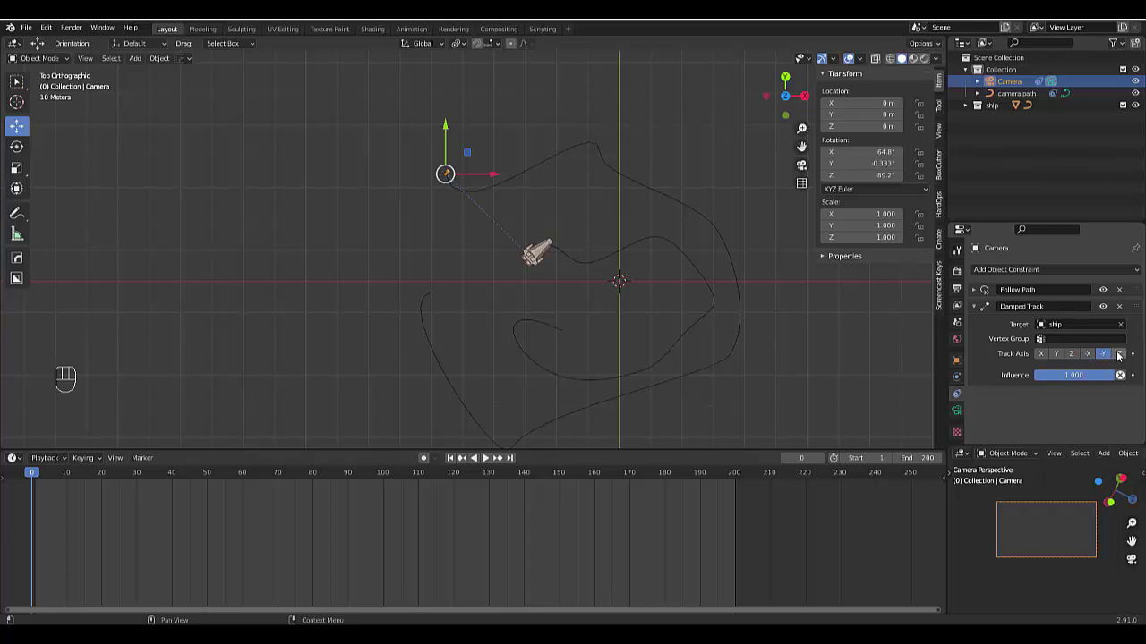
pyautogui.click(1118, 354)
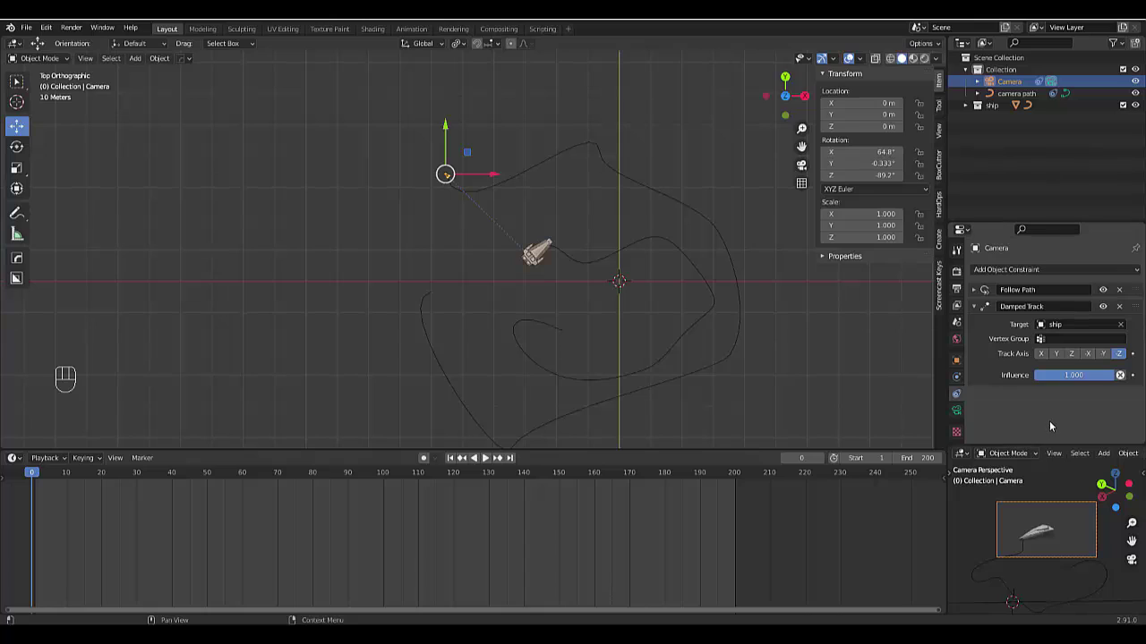
# Collapse Damped Track, reopen the Follow Path constraint and enable Follow Curve.
pyautogui.click(974, 307)
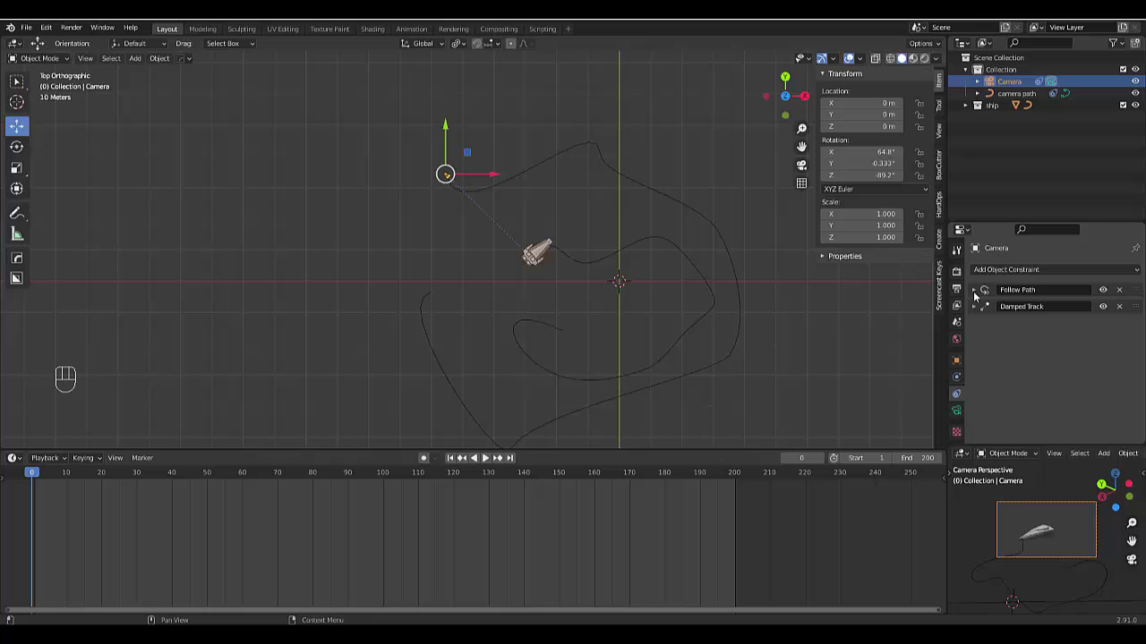
pyautogui.click(975, 290)
pyautogui.scroll(-2, 629, 277)
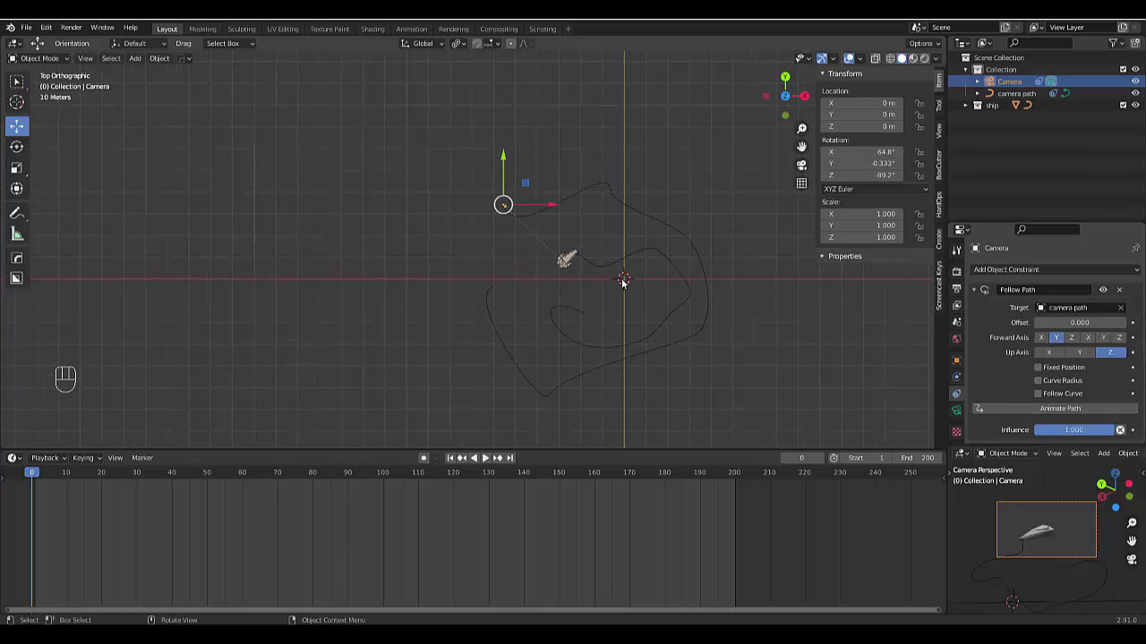
pyautogui.click(1038, 395)
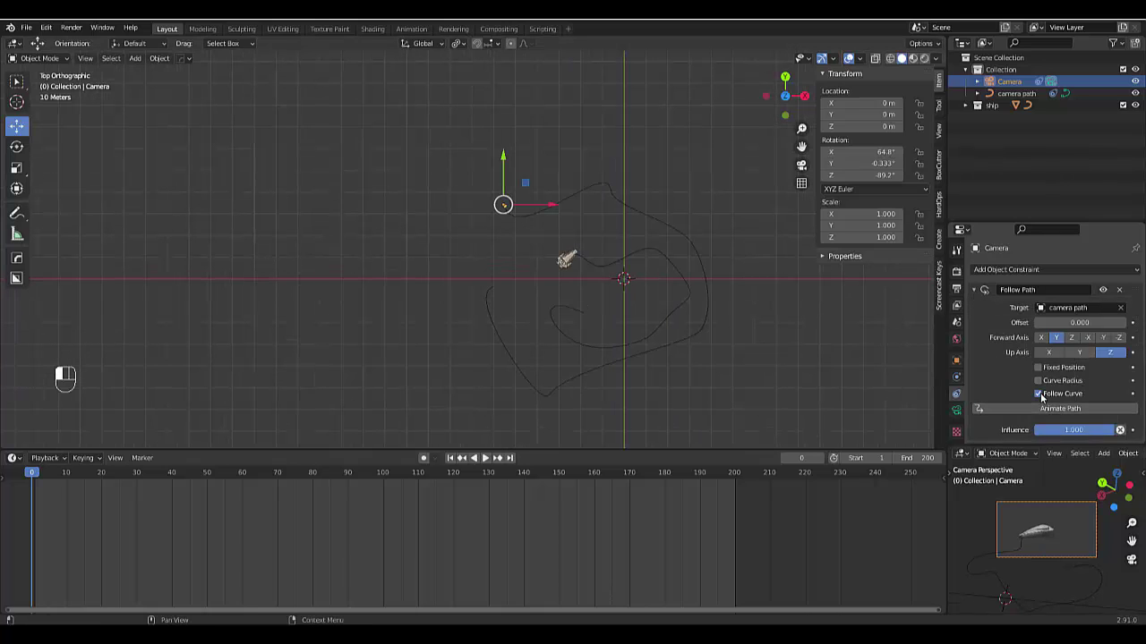
pyautogui.scroll(4, 496, 206)
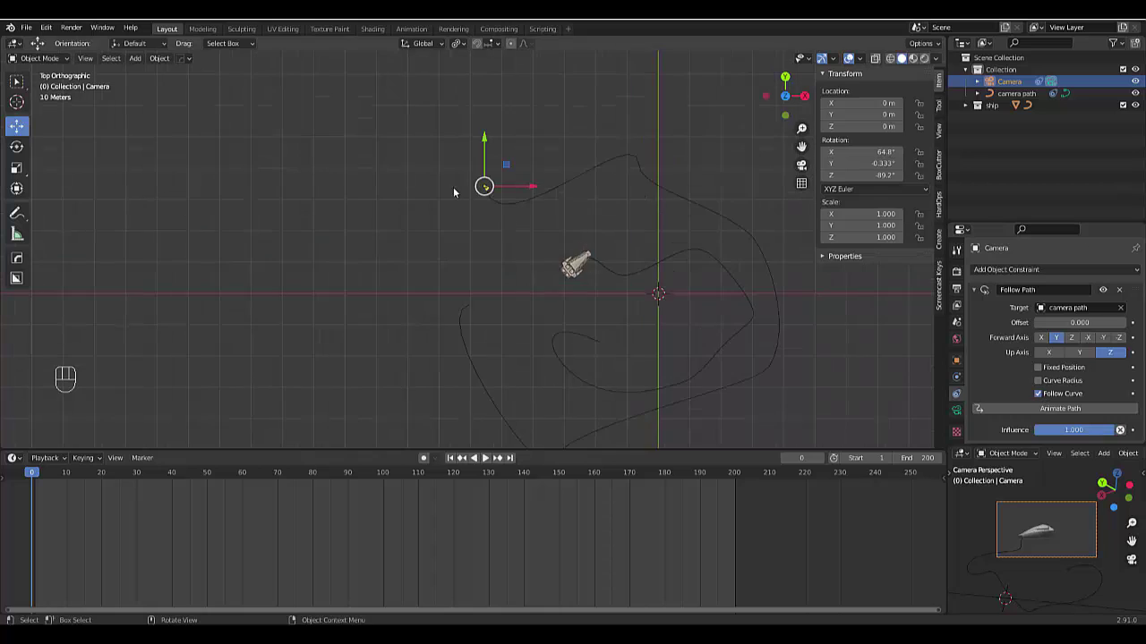
pyautogui.scroll(-2, 798, 335)
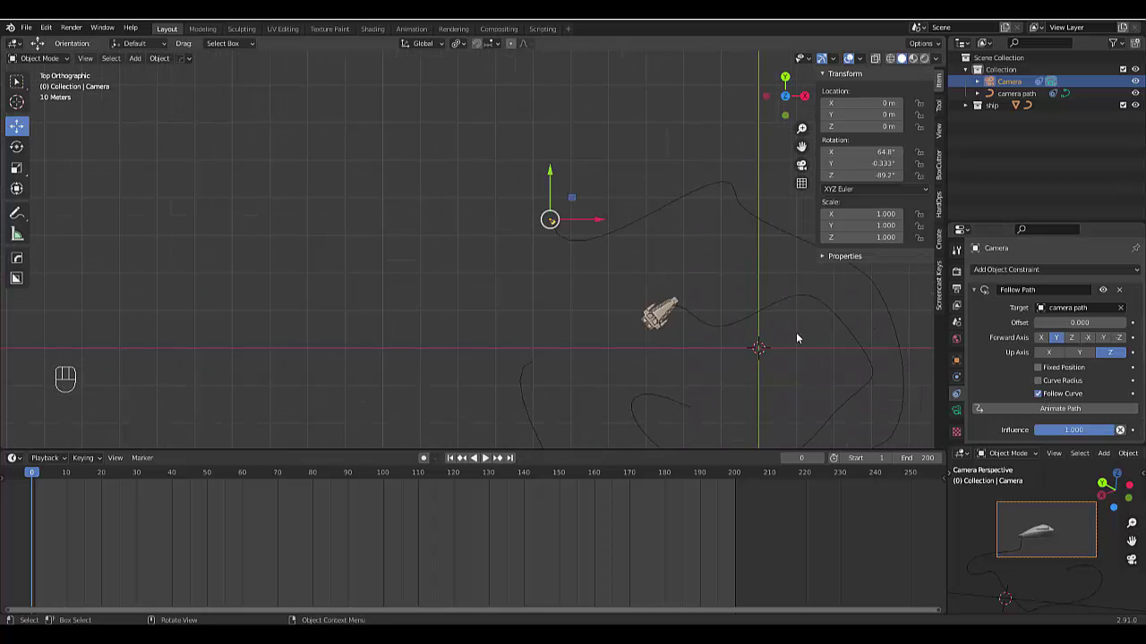
pyautogui.scroll(-2, 637, 342)
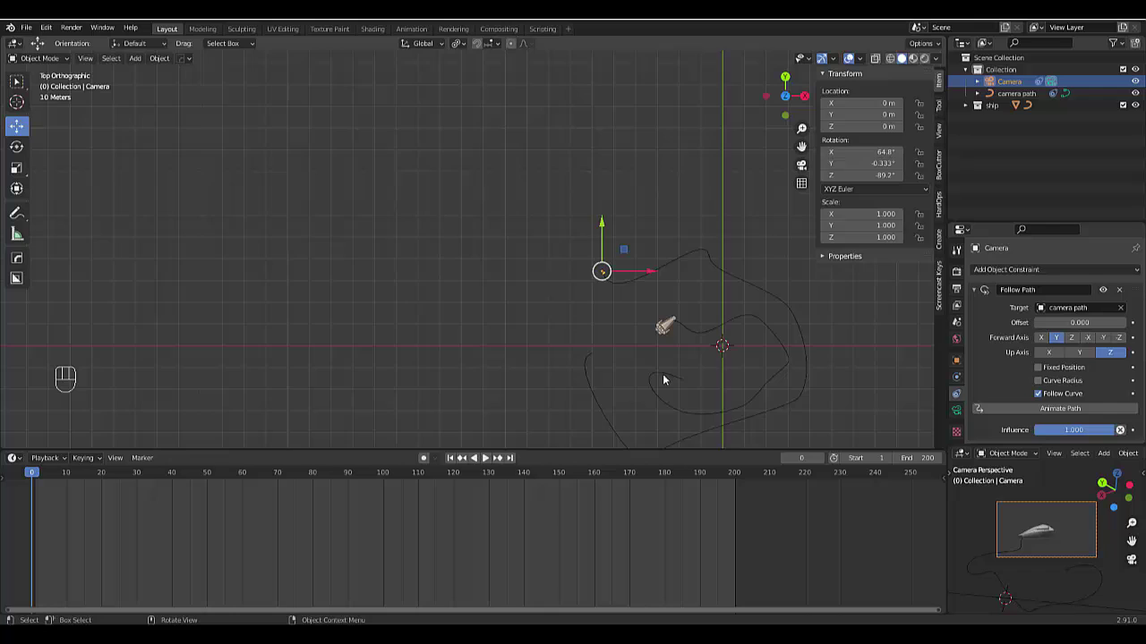
pyautogui.scroll(3, 668, 376)
pyautogui.scroll(-2, 677, 179)
pyautogui.scroll(2, 709, 331)
pyautogui.scroll(-2, 706, 334)
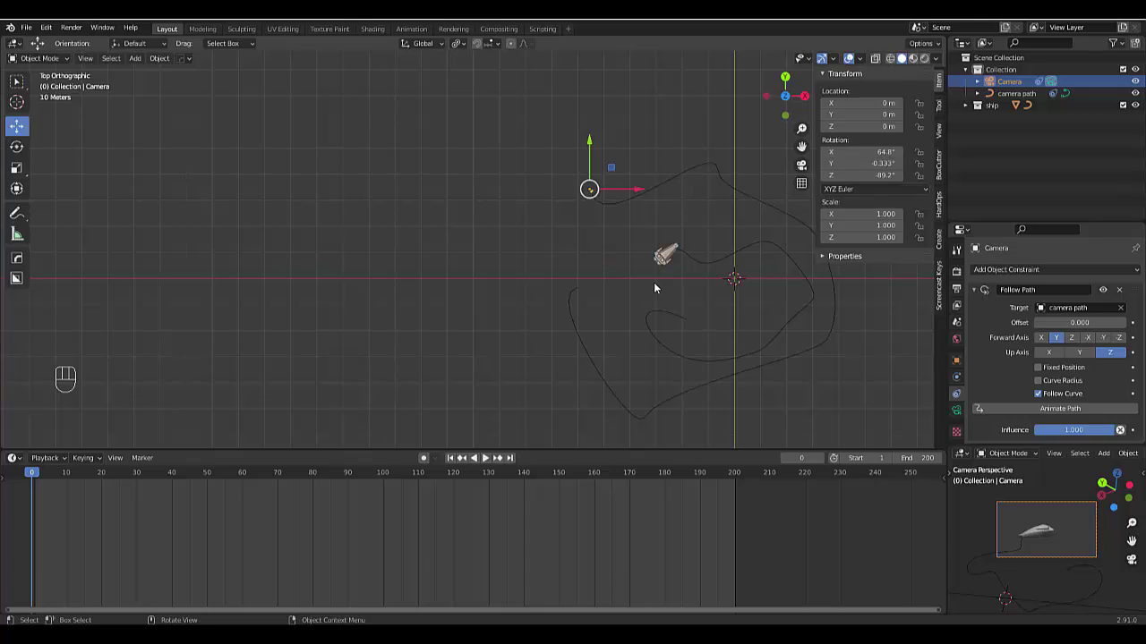
# Enable Animate Path, preview the camera's motion, then scrub back to frame 0.
pyautogui.click(1023, 410)
pyautogui.press('space')
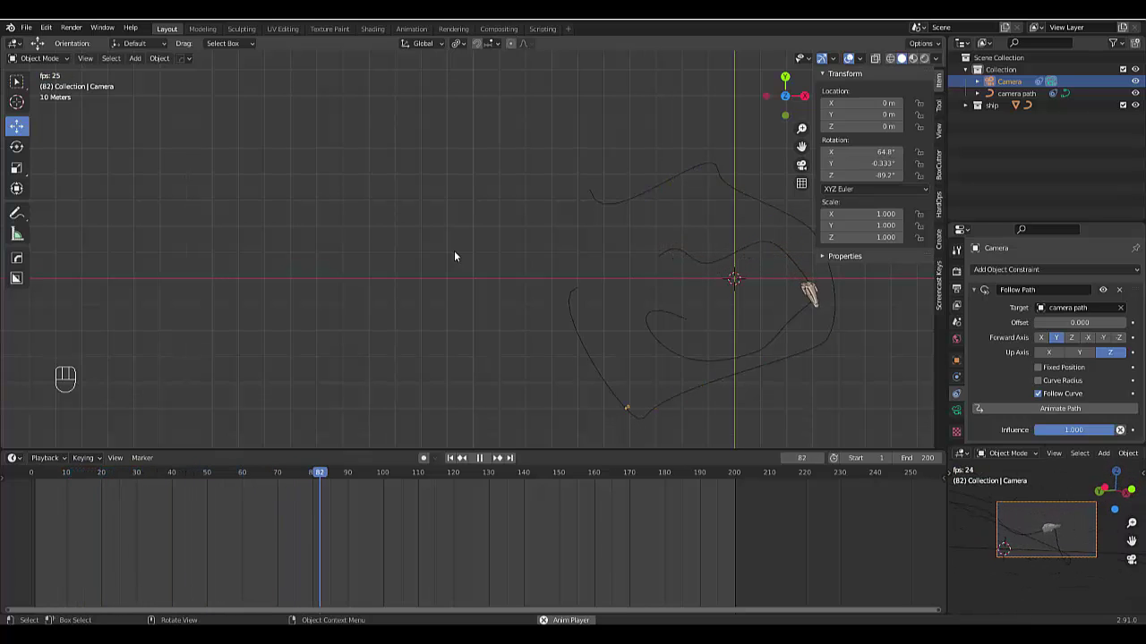
pyautogui.press('space')
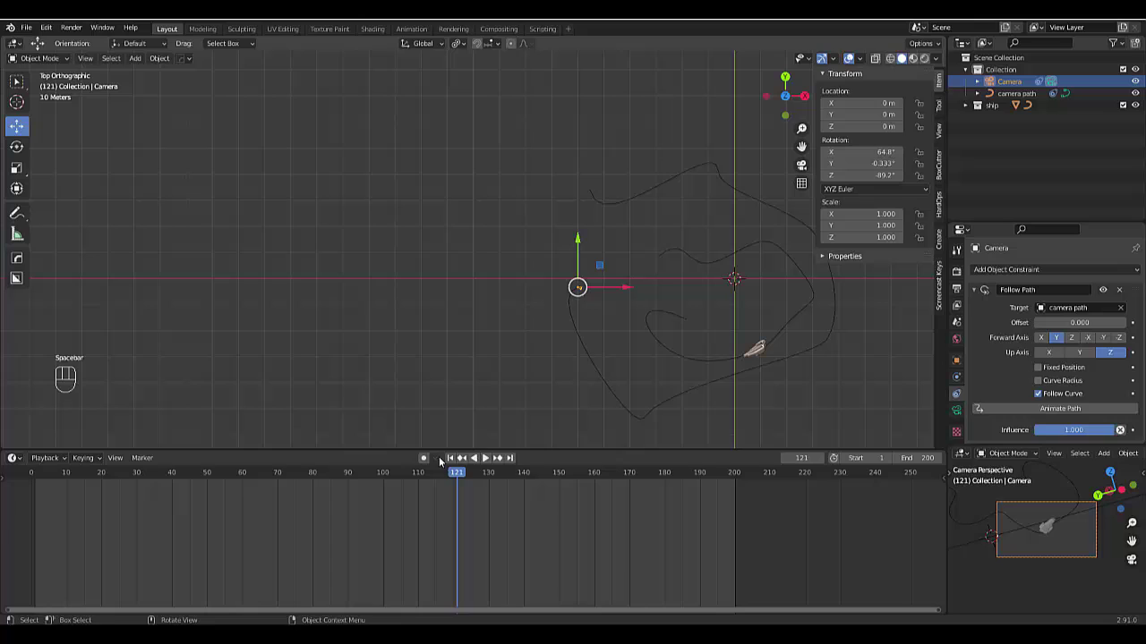
pyautogui.moveTo(316, 474); pyautogui.dragTo(31, 475)
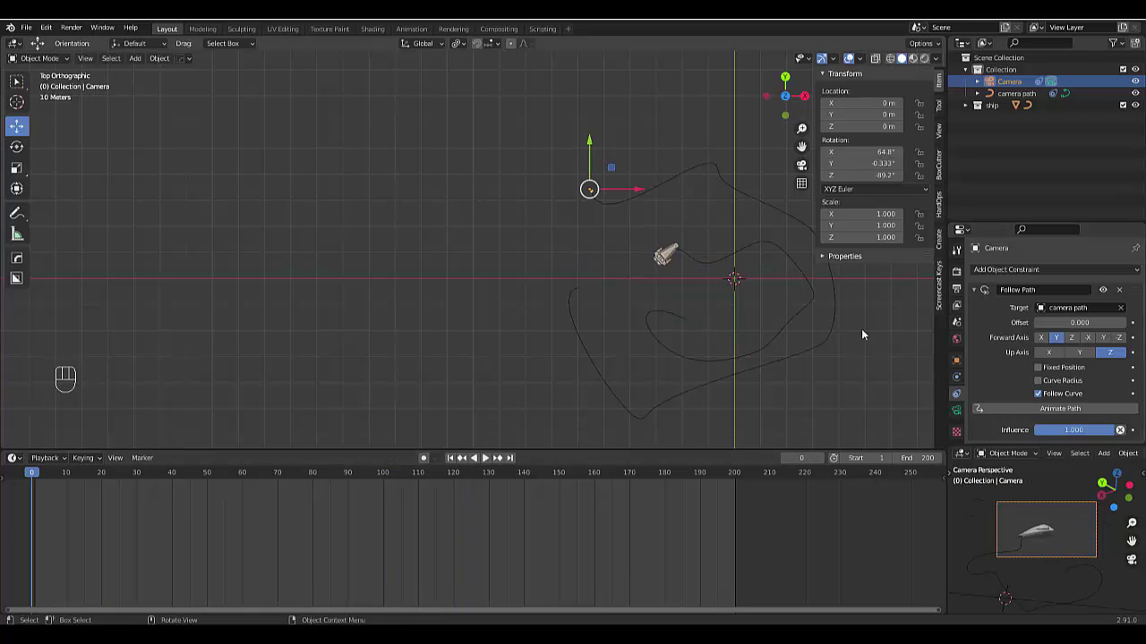
# Enable Fixed Position on the camera's Follow Path constraint, test playback, and return to frame 0.
pyautogui.click(1039, 368)
pyautogui.press('space')
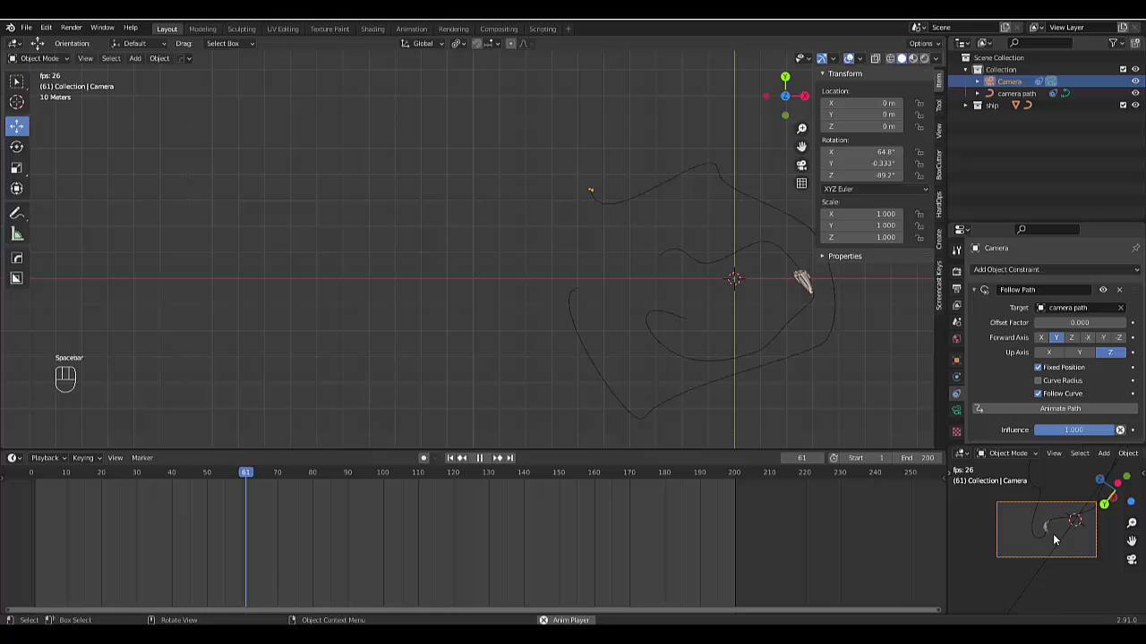
pyautogui.press('space')
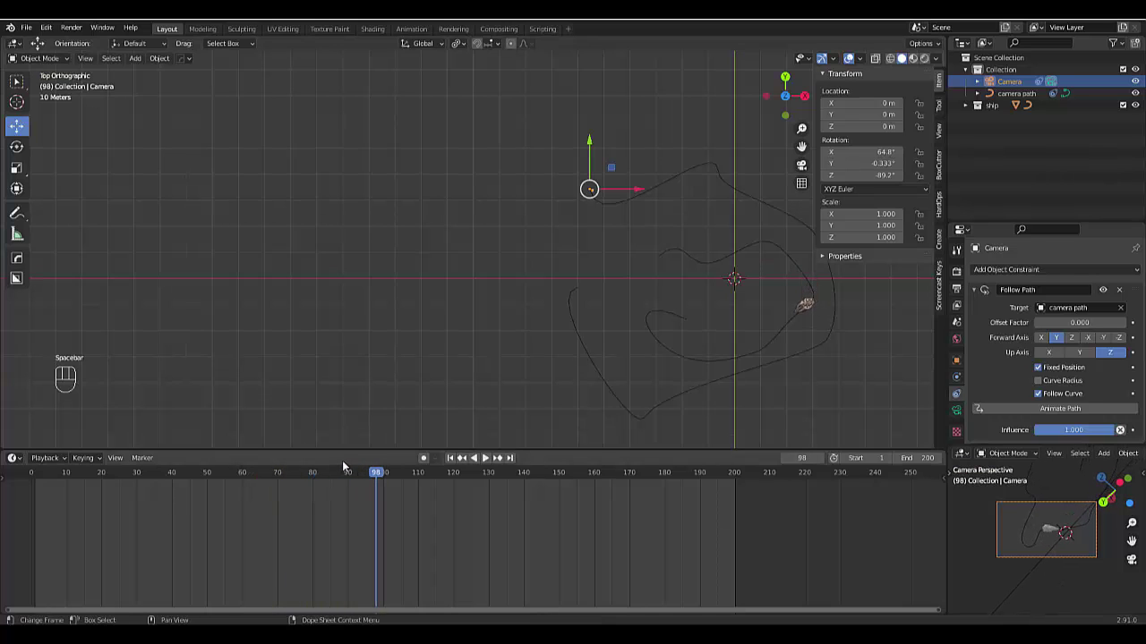
pyautogui.moveTo(375, 477); pyautogui.dragTo(30, 483)
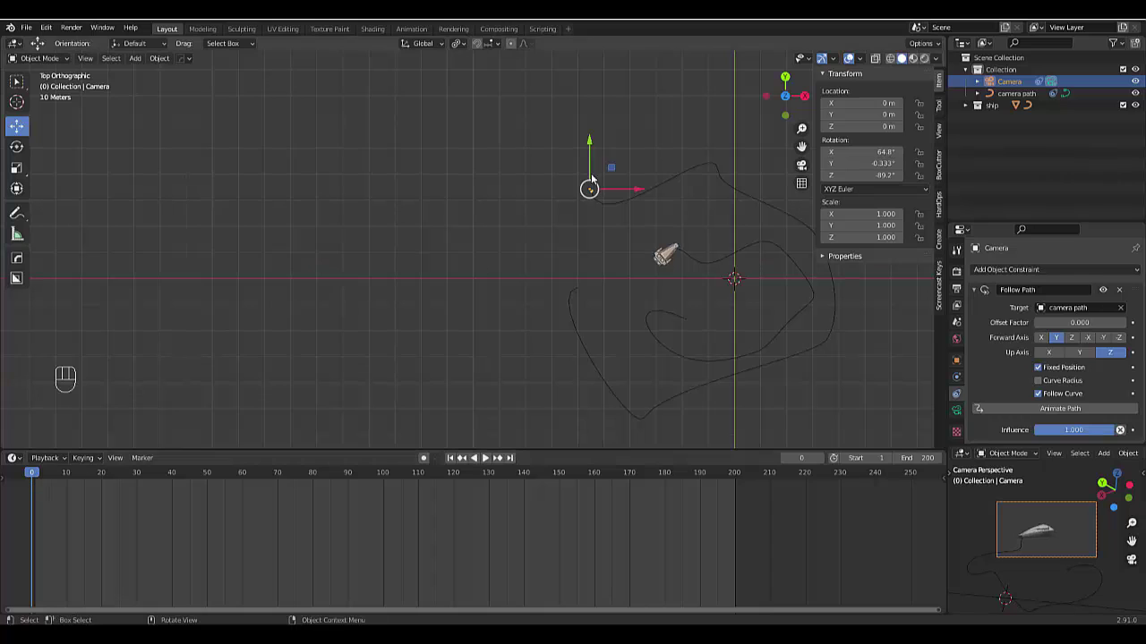
pyautogui.keyDown('shift'); pyautogui.moveTo(591, 179); pyautogui.dragTo(559, 245, button='middle'); pyautogui.keyUp('shift')
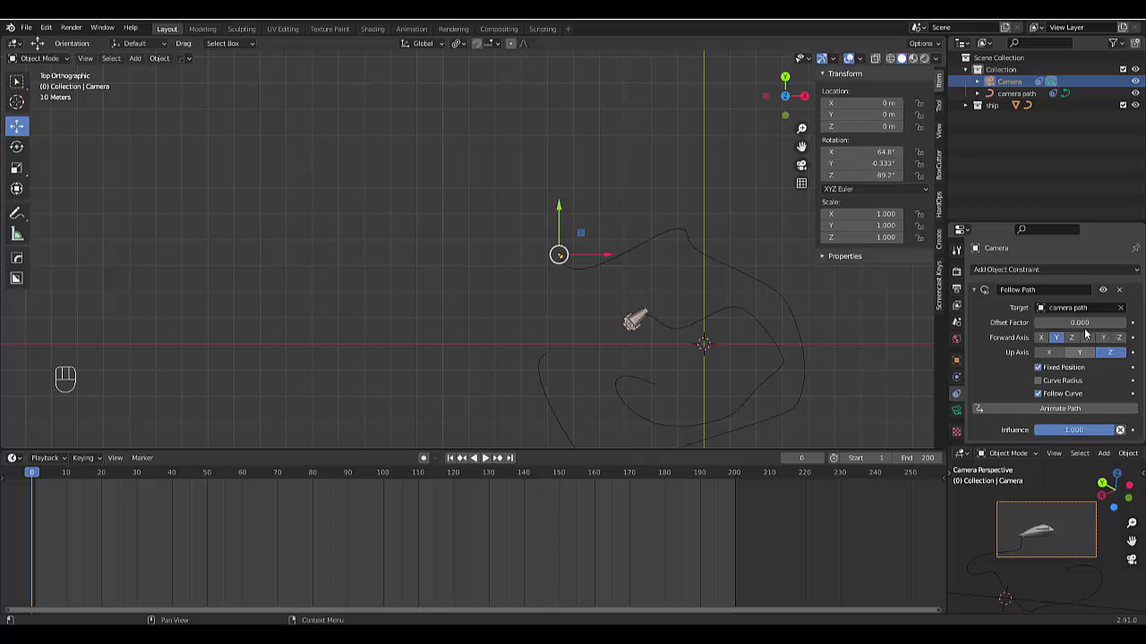
# Keyframe the camera's Offset Factor at 0 on frame 0, 0.378 on frame 50, and 0.609 on frame 100.
pyautogui.press('i')
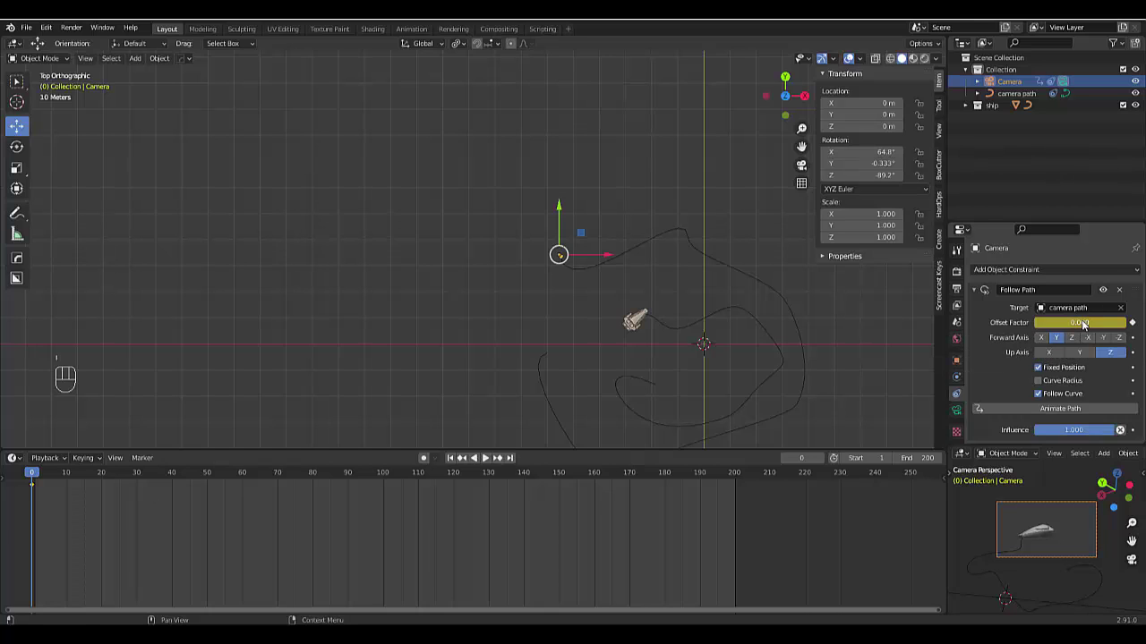
pyautogui.moveTo(32, 479); pyautogui.dragTo(207, 486)
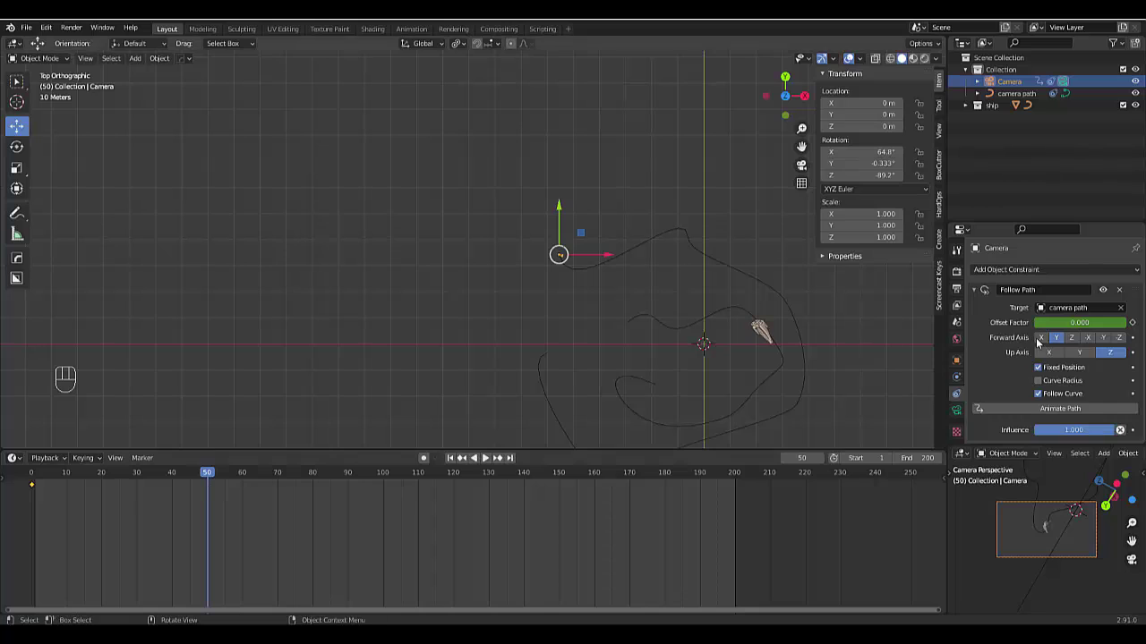
pyautogui.moveTo(1068, 328); pyautogui.dragTo(1105, 328)
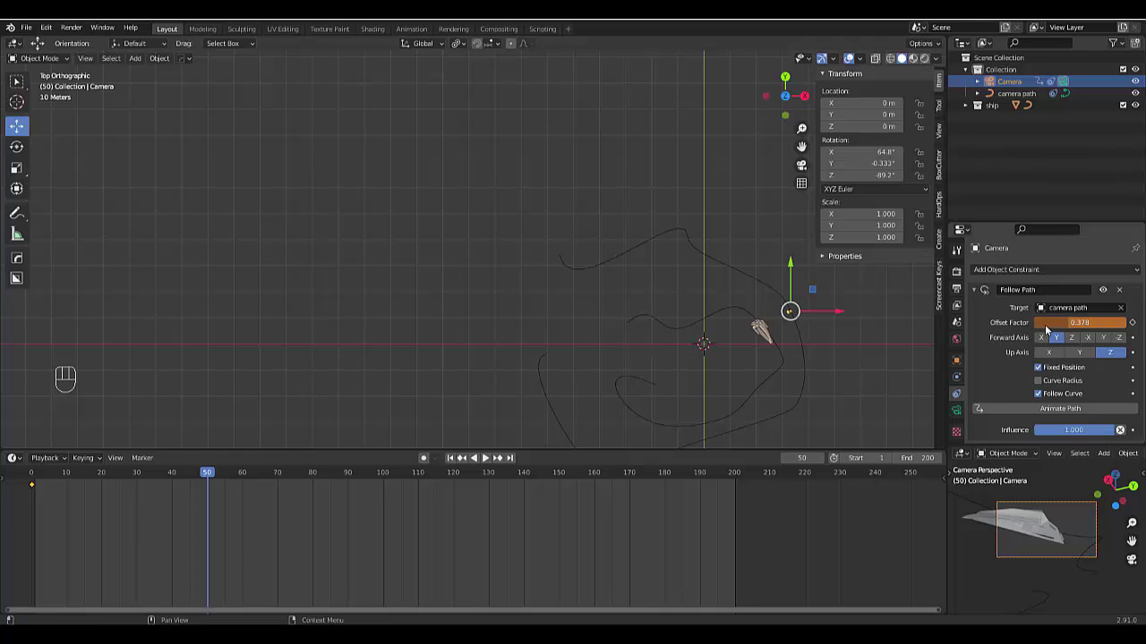
pyautogui.press('i')
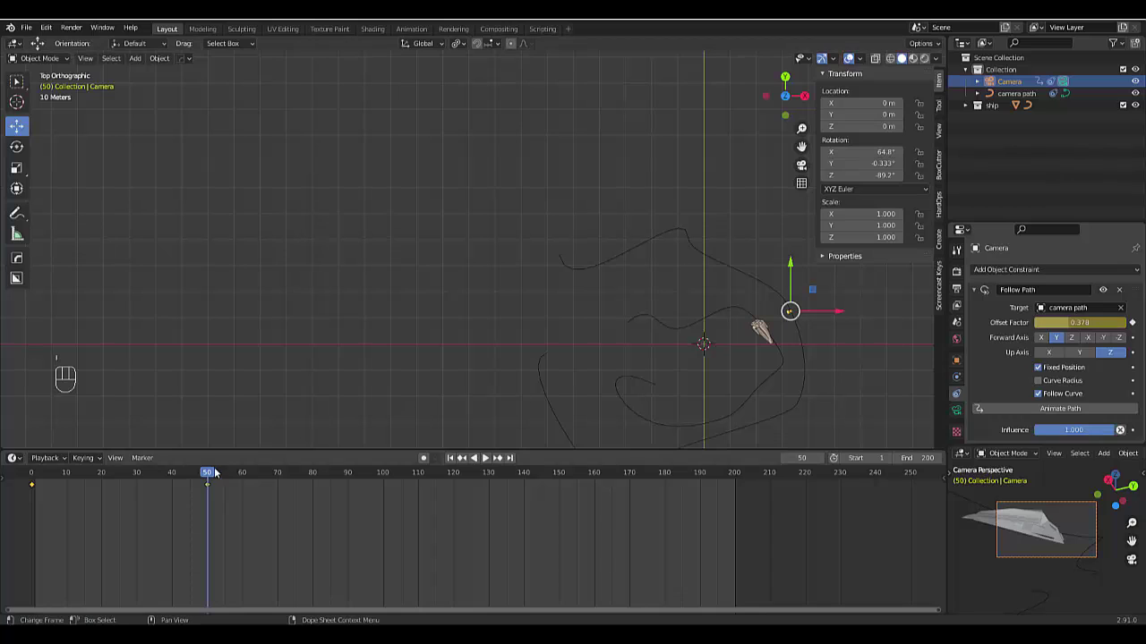
pyautogui.moveTo(220, 481); pyautogui.dragTo(381, 491)
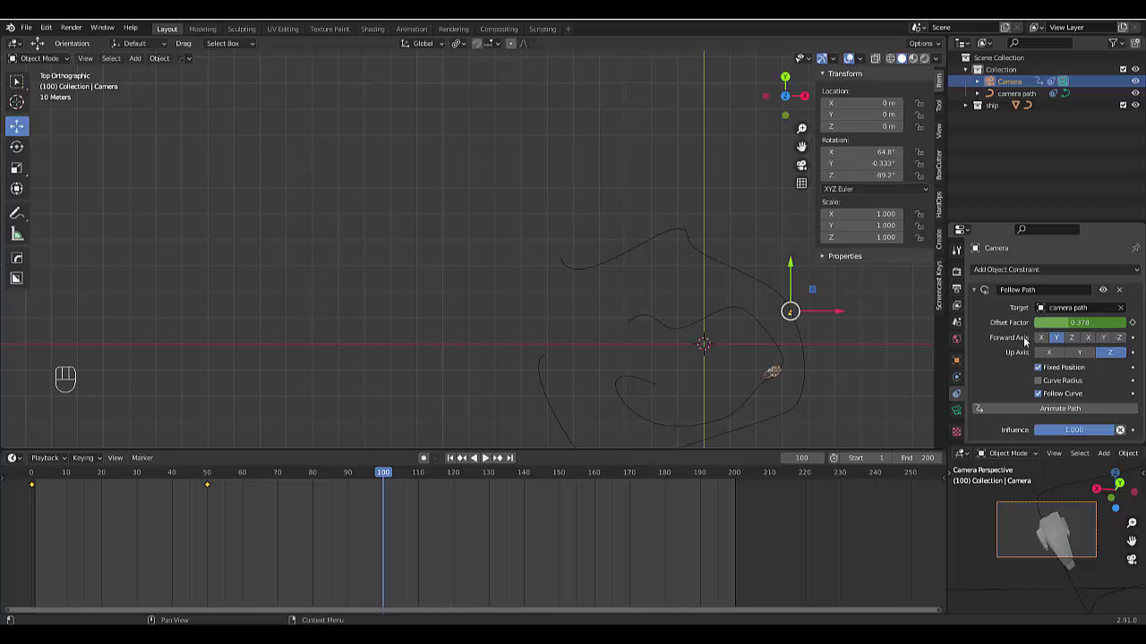
pyautogui.moveTo(1080, 323); pyautogui.dragTo(1123, 322)
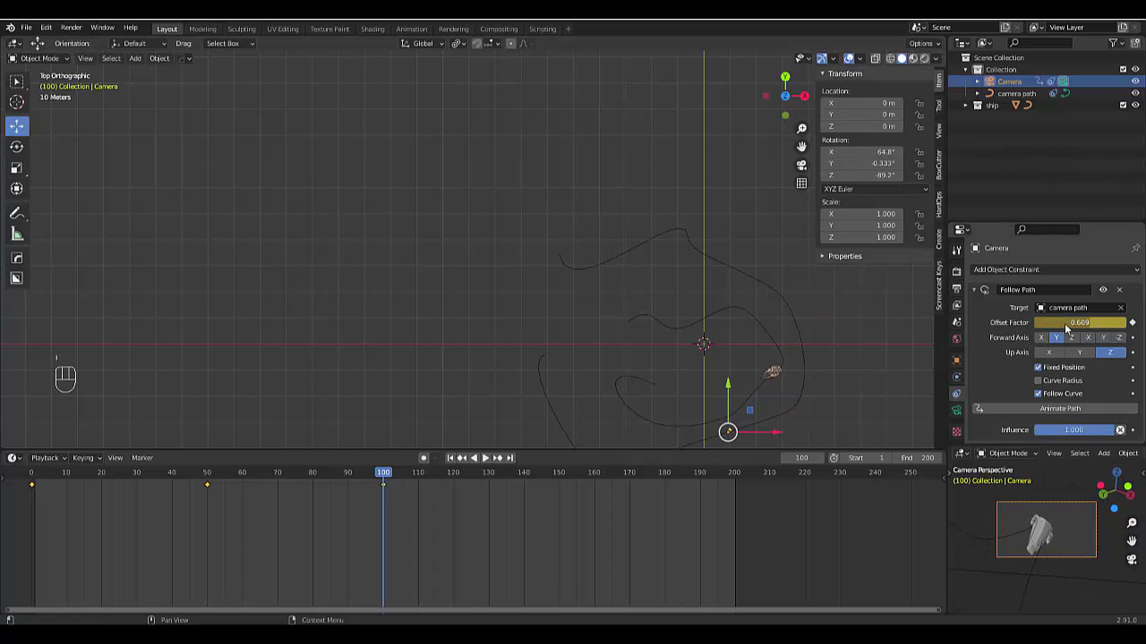
pyautogui.press('i')
# Keyframe Offset Factor 0.840 at frame 150 and hold 0.840 with a keyframe at frame 200.
pyautogui.press('space')
pyautogui.moveTo(447, 473); pyautogui.dragTo(558, 489)
pyautogui.press('space')
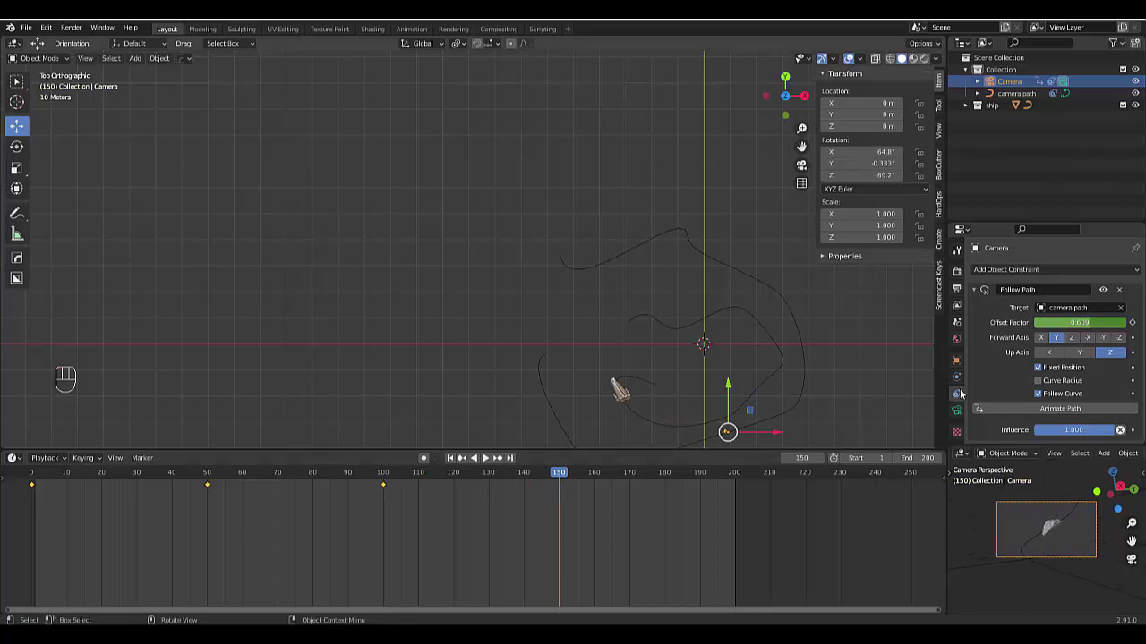
pyautogui.moveTo(1074, 322); pyautogui.dragTo(1103, 322)
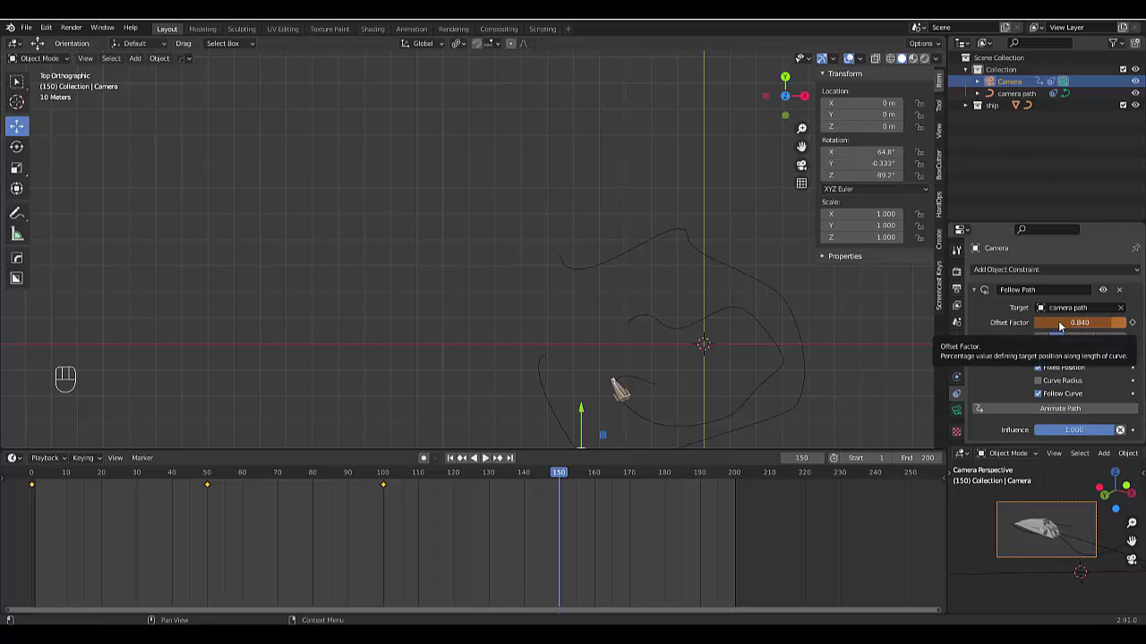
pyautogui.press('i')
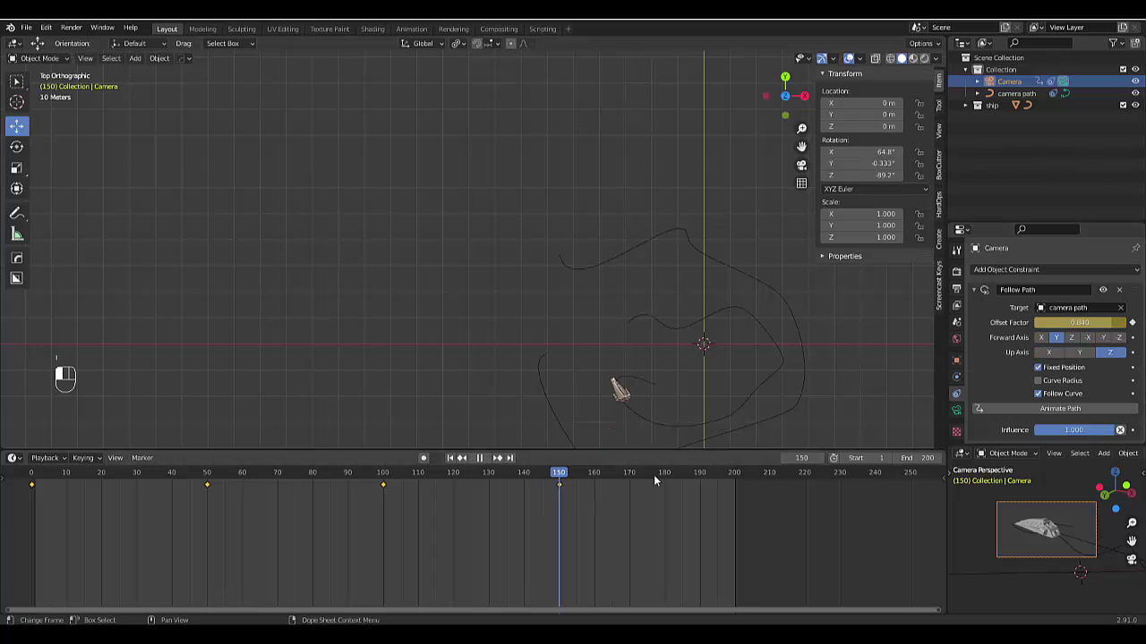
pyautogui.moveTo(654, 476); pyautogui.dragTo(736, 488)
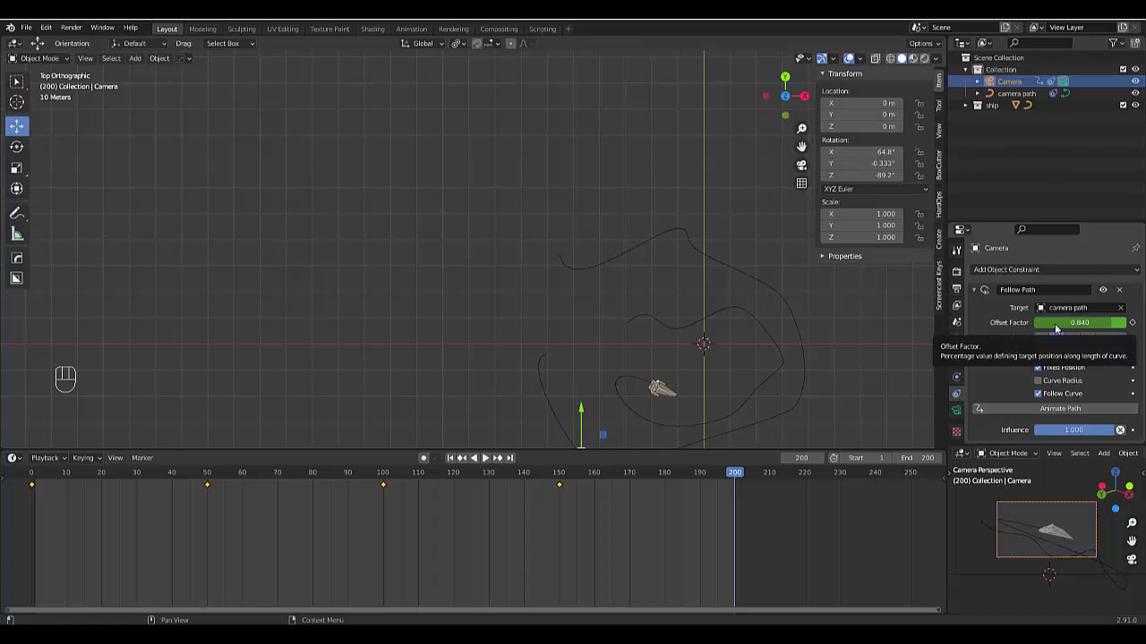
pyautogui.press('i')
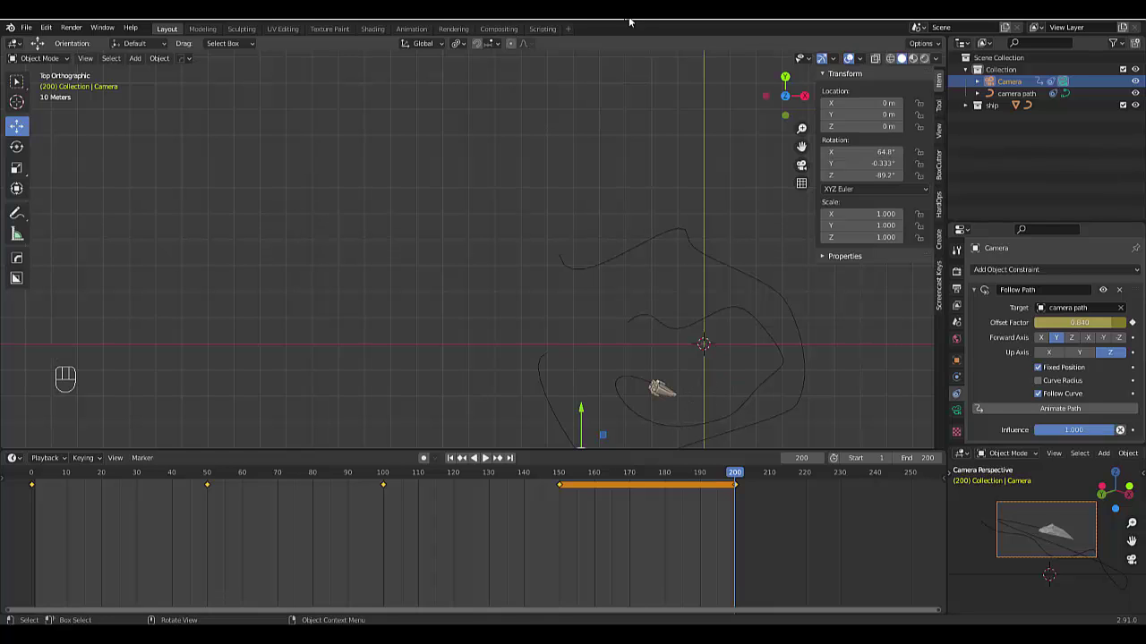
# Switch to the camera view and play the animation from frame 0.
pyautogui.click(801, 167)
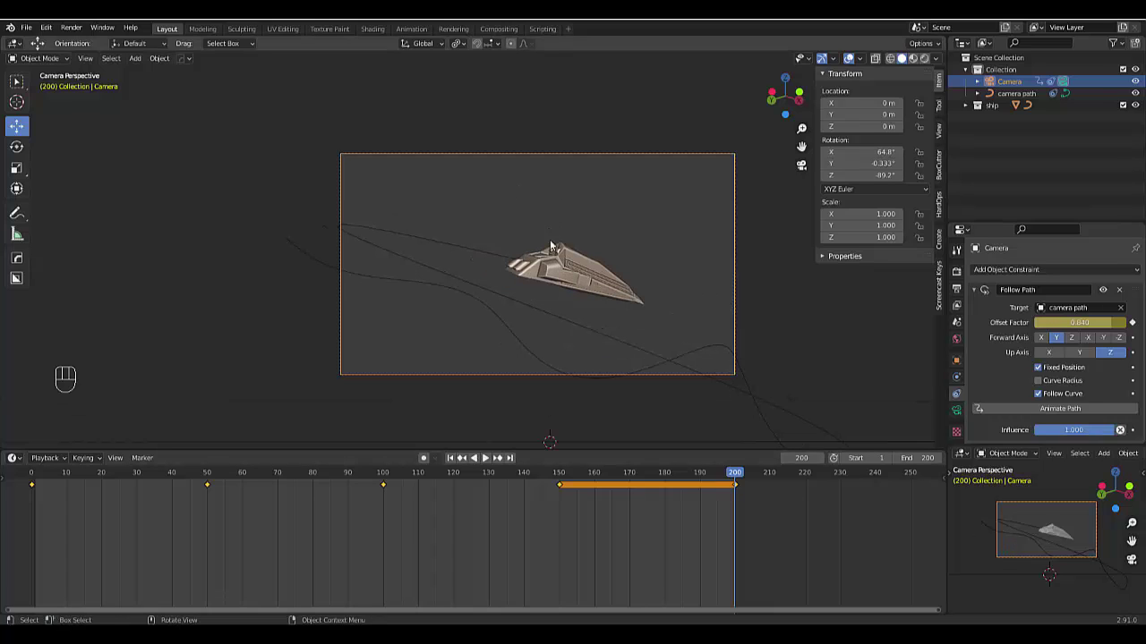
pyautogui.moveTo(739, 473); pyautogui.dragTo(32, 473)
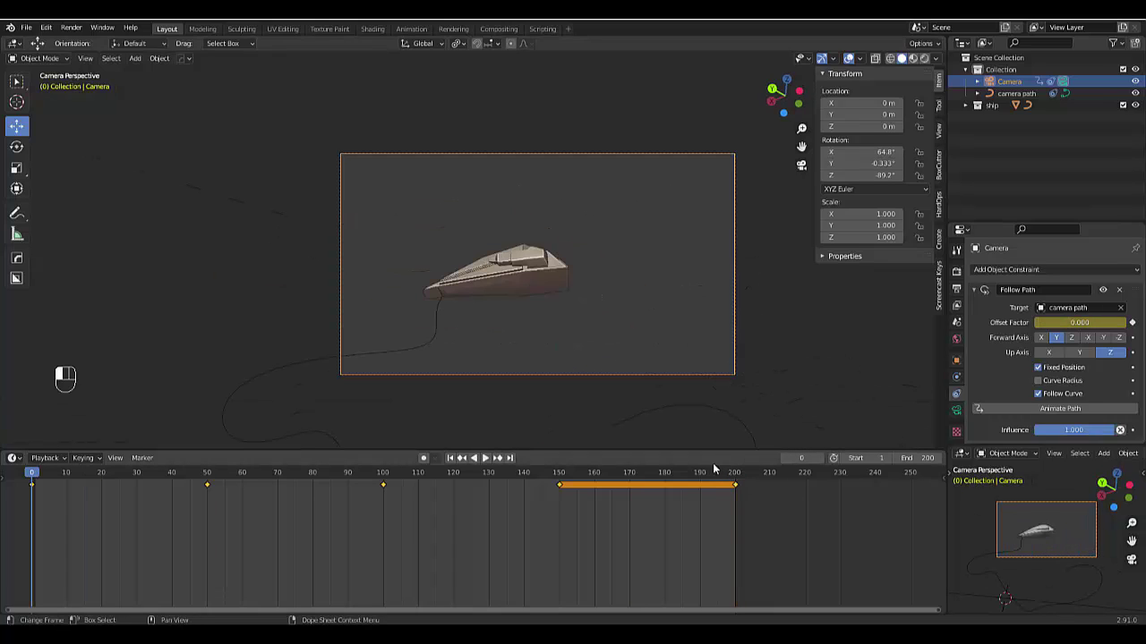
pyautogui.press('space')
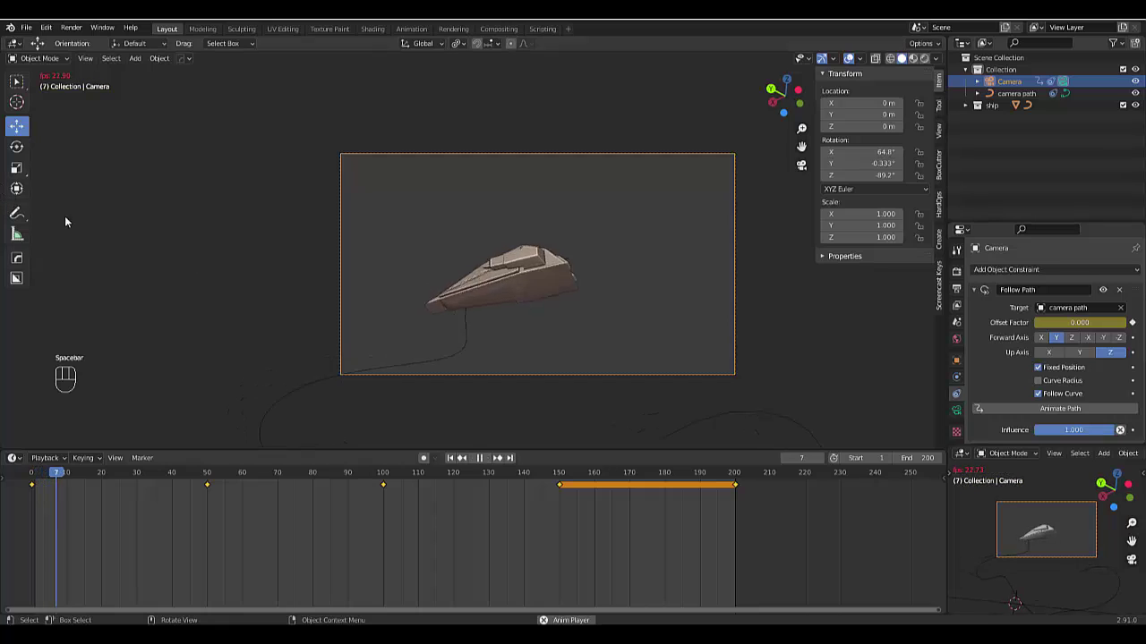
pyautogui.press('space')
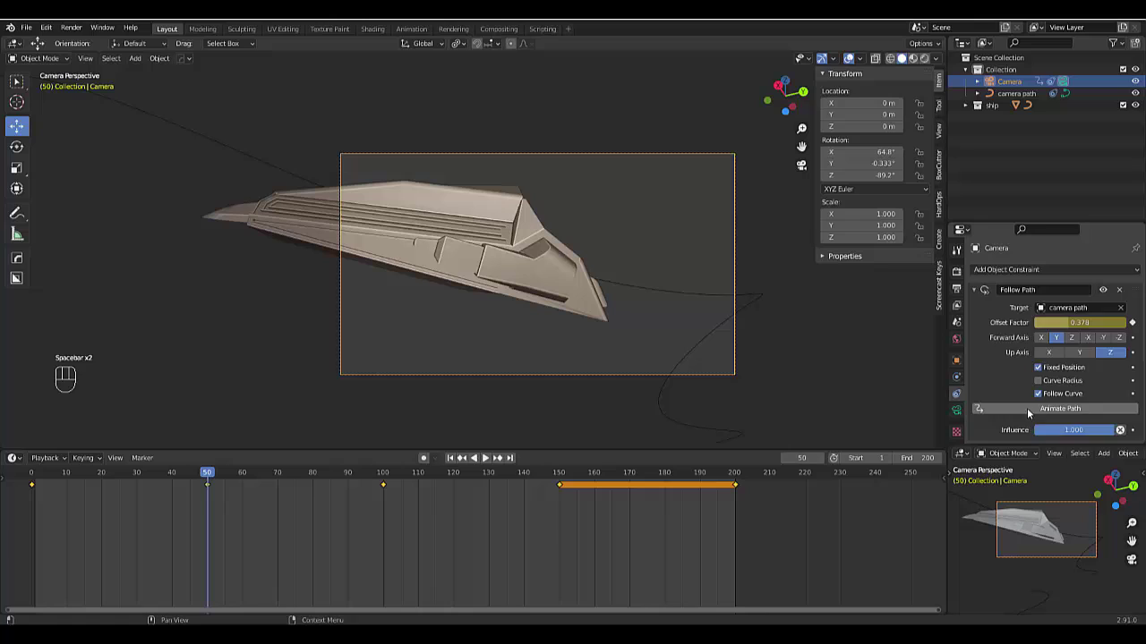
# Scroll the constraints to check the Damped Track, then replay to confirm the ship stays framed.
pyautogui.scroll(-1, 1018, 328)
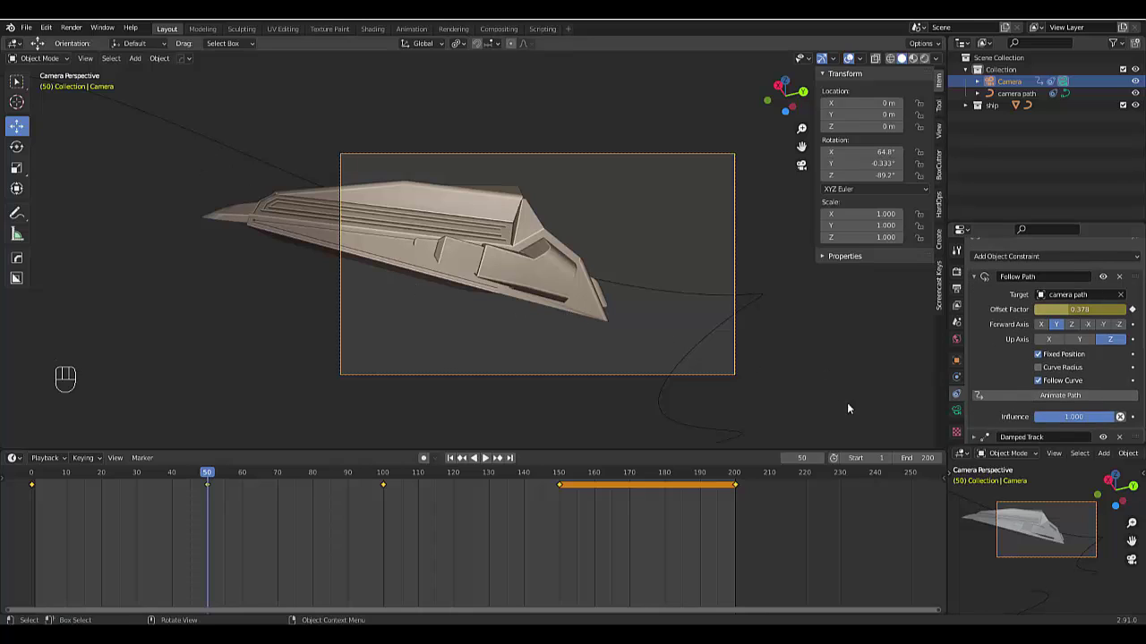
pyautogui.scroll(-4, 465, 309)
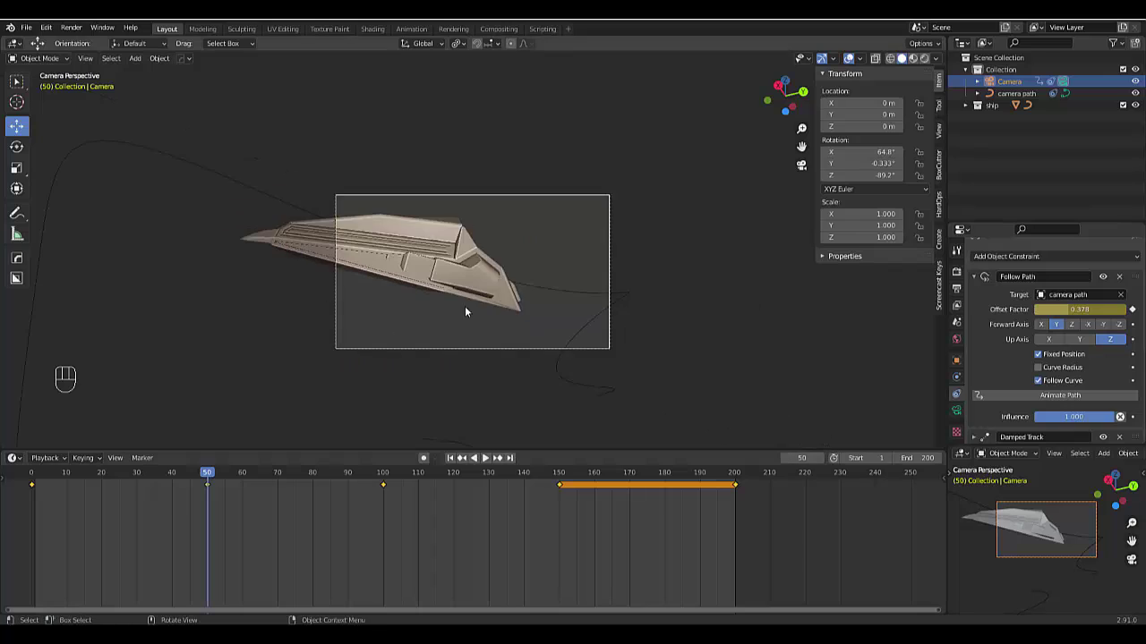
pyautogui.scroll(3, 473, 322)
pyautogui.scroll(-4, 484, 309)
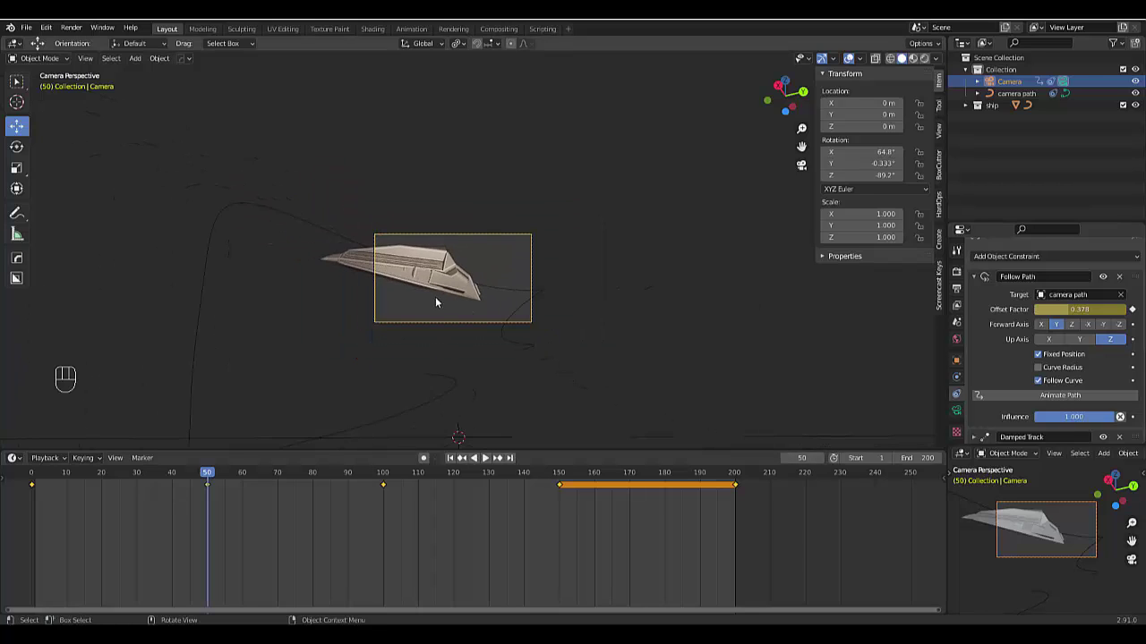
pyautogui.scroll(4, 430, 291)
pyautogui.press('space')
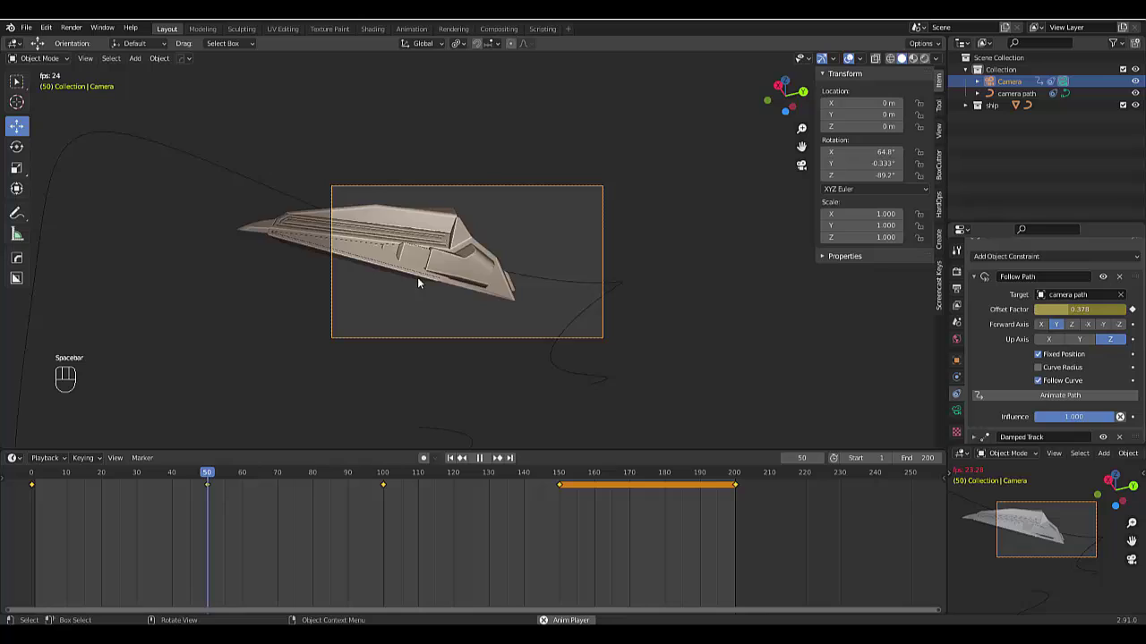